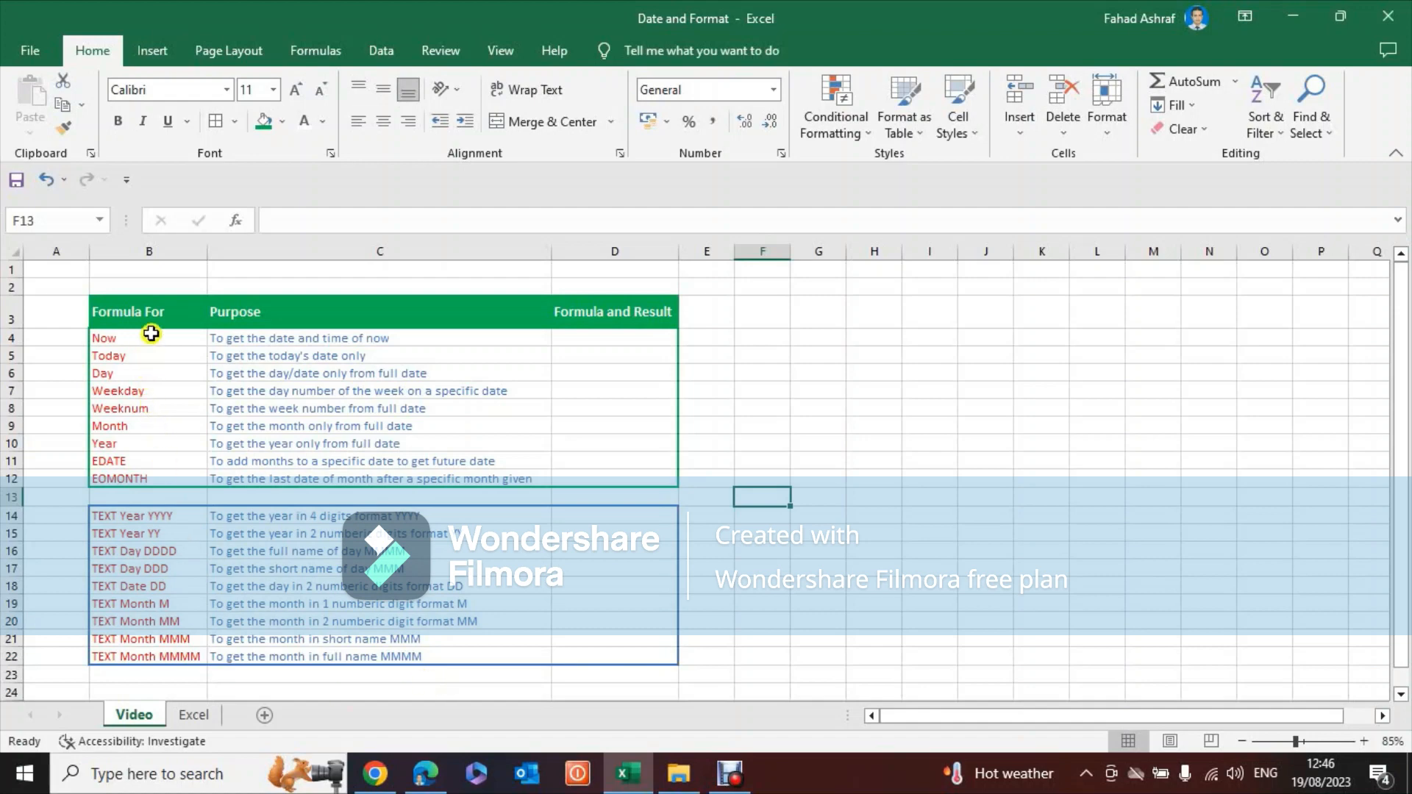
{"action": "left_click_drag", "start_coordinate": [151, 335], "coordinate": [178, 648]}
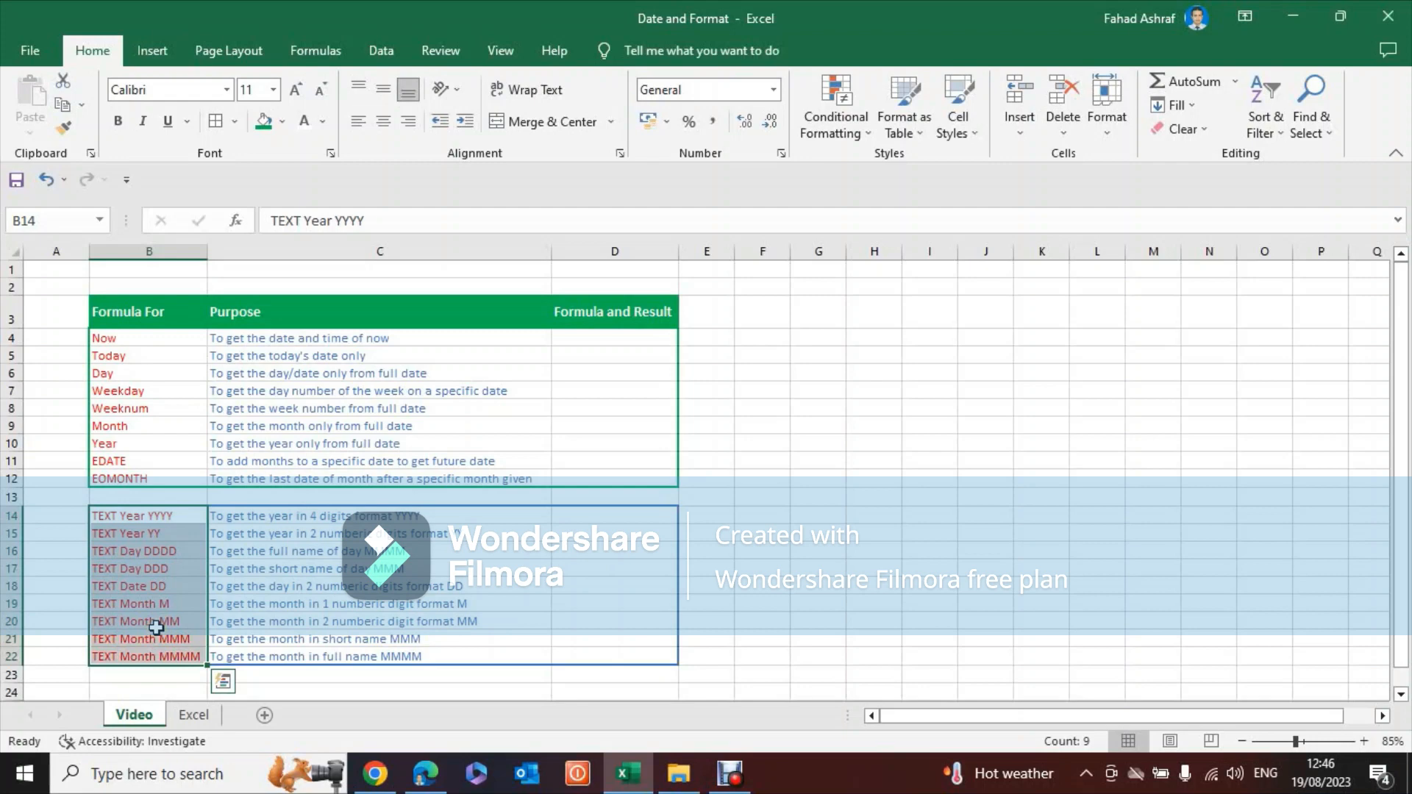
{"action": "left_click", "coordinate": [930, 570]}
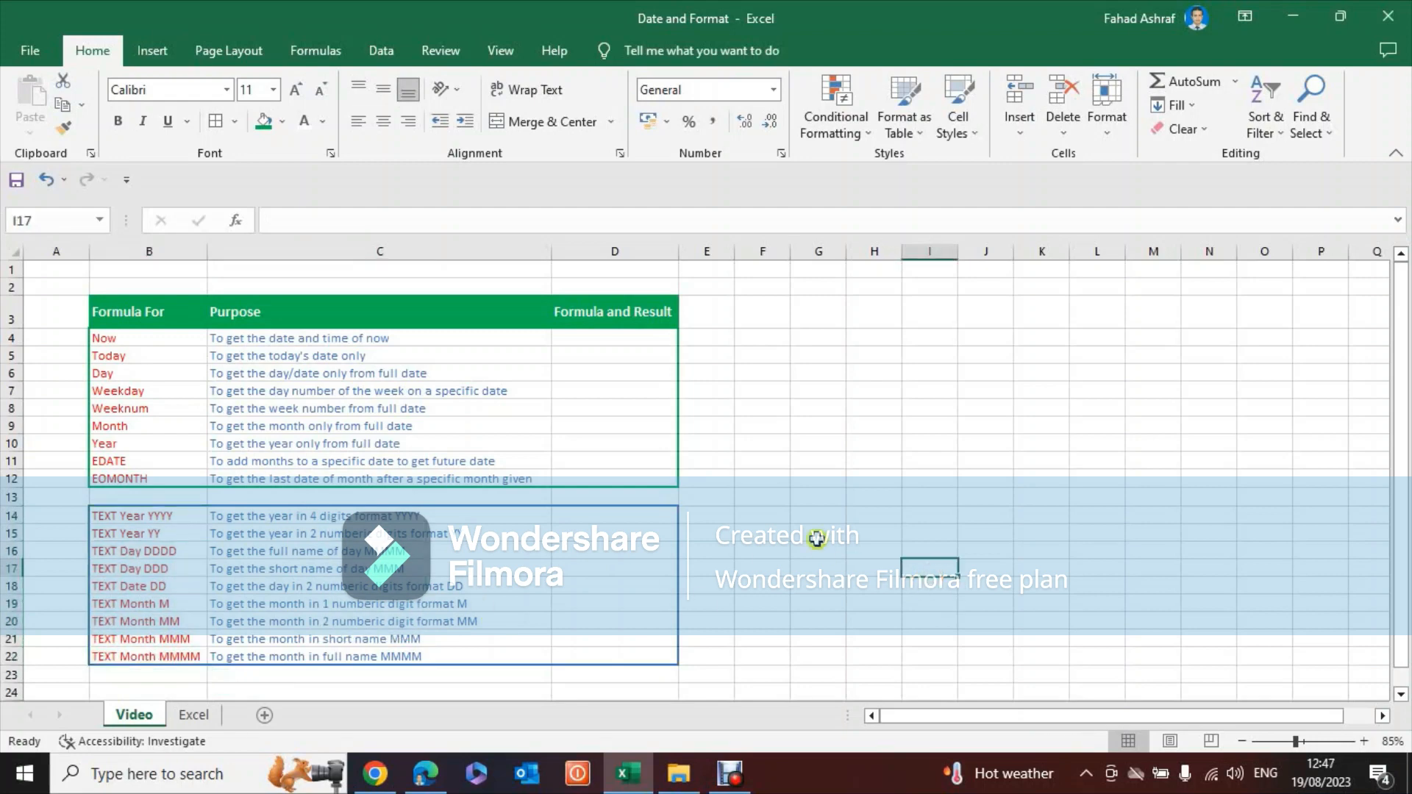
{"action": "left_click", "coordinate": [724, 396]}
- Enter the formula =+NOW() in D4 to return the current date and time
{"action": "left_click", "coordinate": [647, 337]}
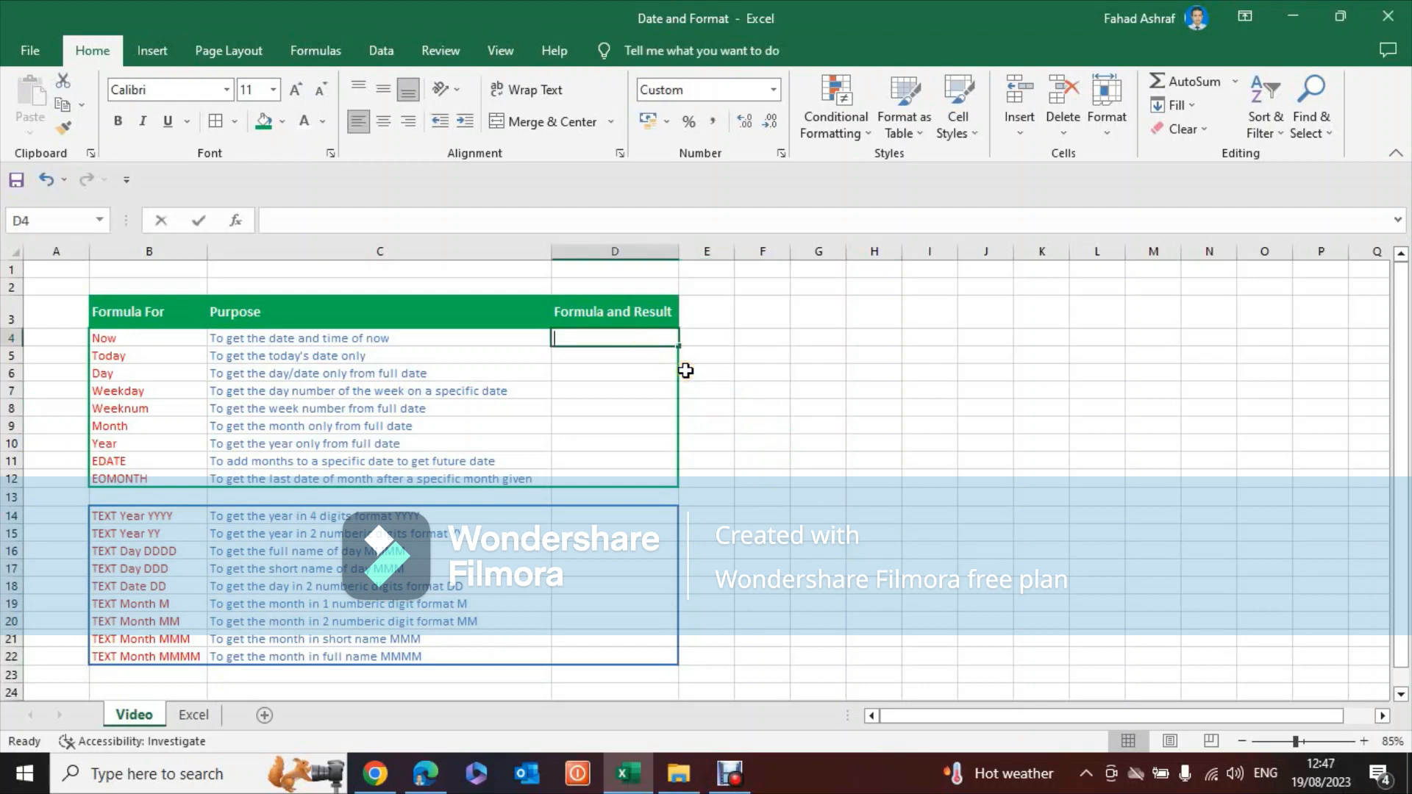
{"action": "type", "text": "+nopw"}
{"action": "key", "text": "BackSpace"}
{"action": "key", "text": "BackSpace"}
{"action": "type", "text": "w"}
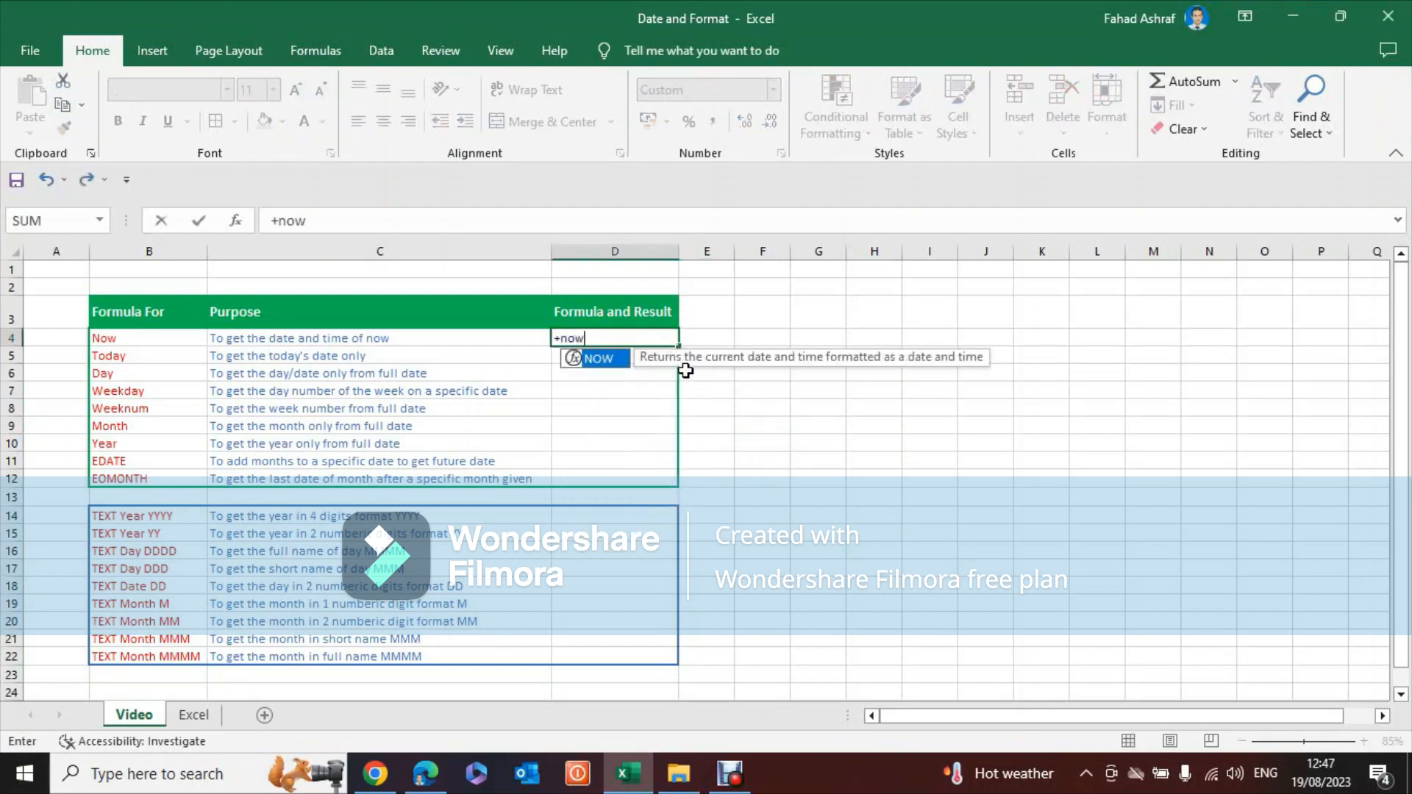
{"action": "type", "text": "("}
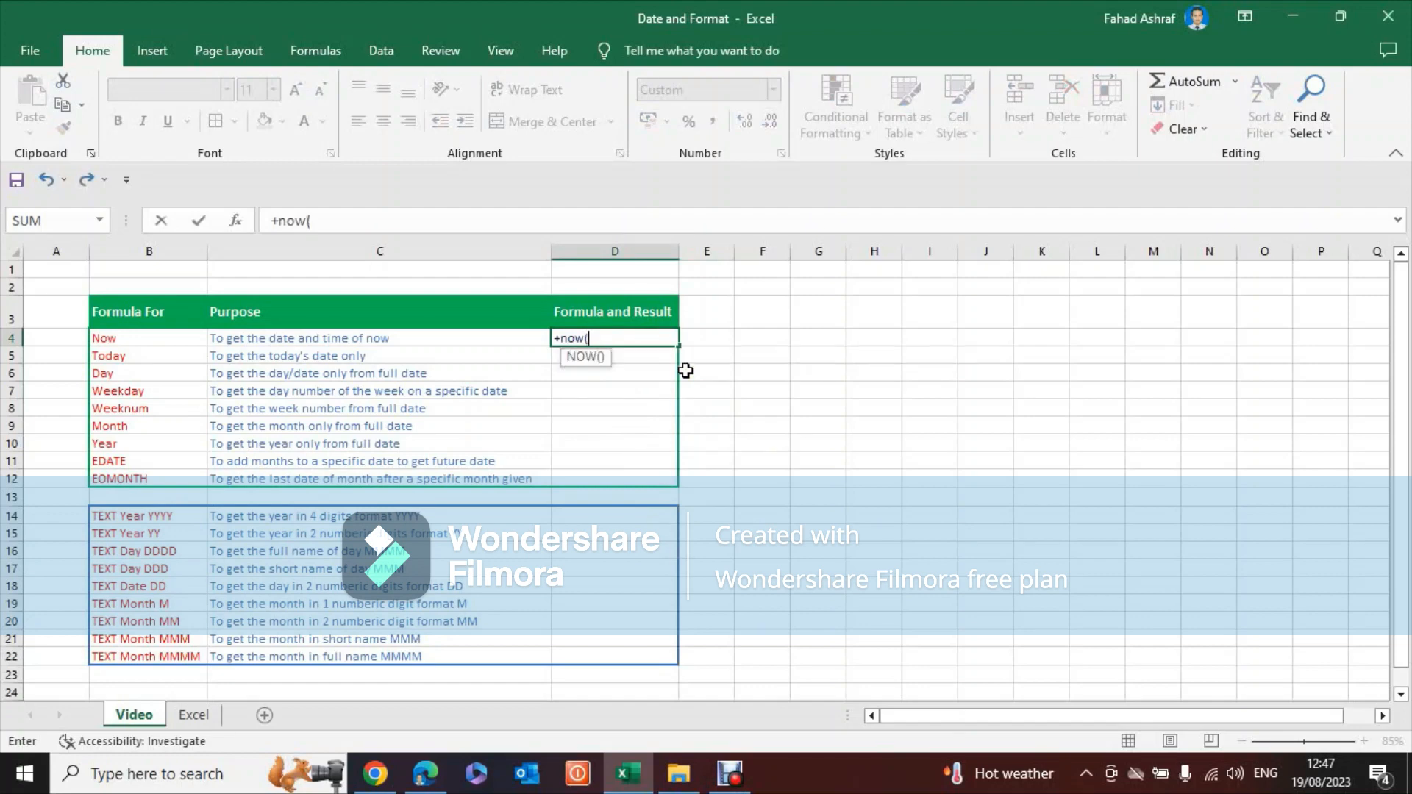
{"action": "type", "text": ")"}
{"action": "key", "text": "Return"}
{"action": "key", "text": "Up"}
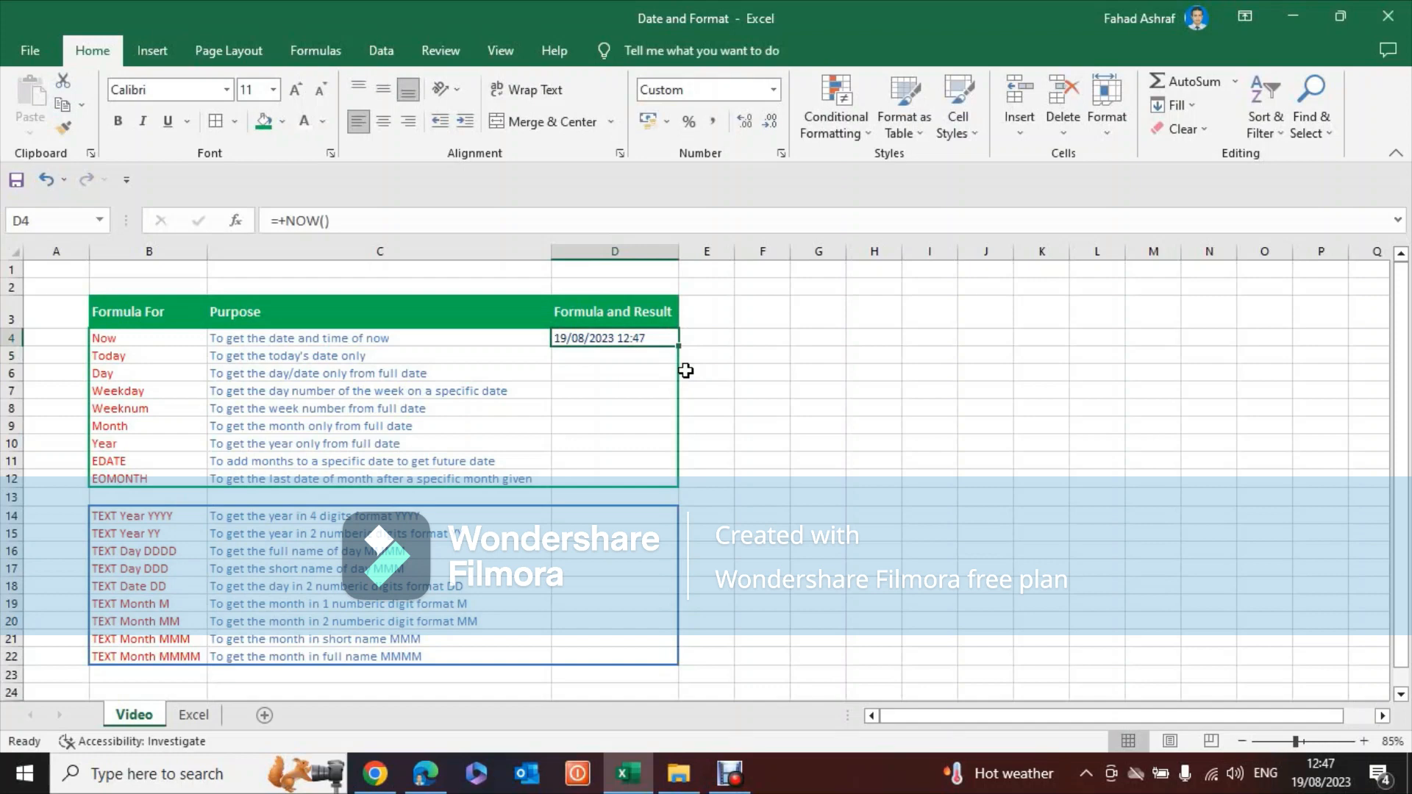
- Enter the formula =+TODAY() in D5 for the current date and compare it with the NOW formula above
{"action": "key", "text": "Down"}
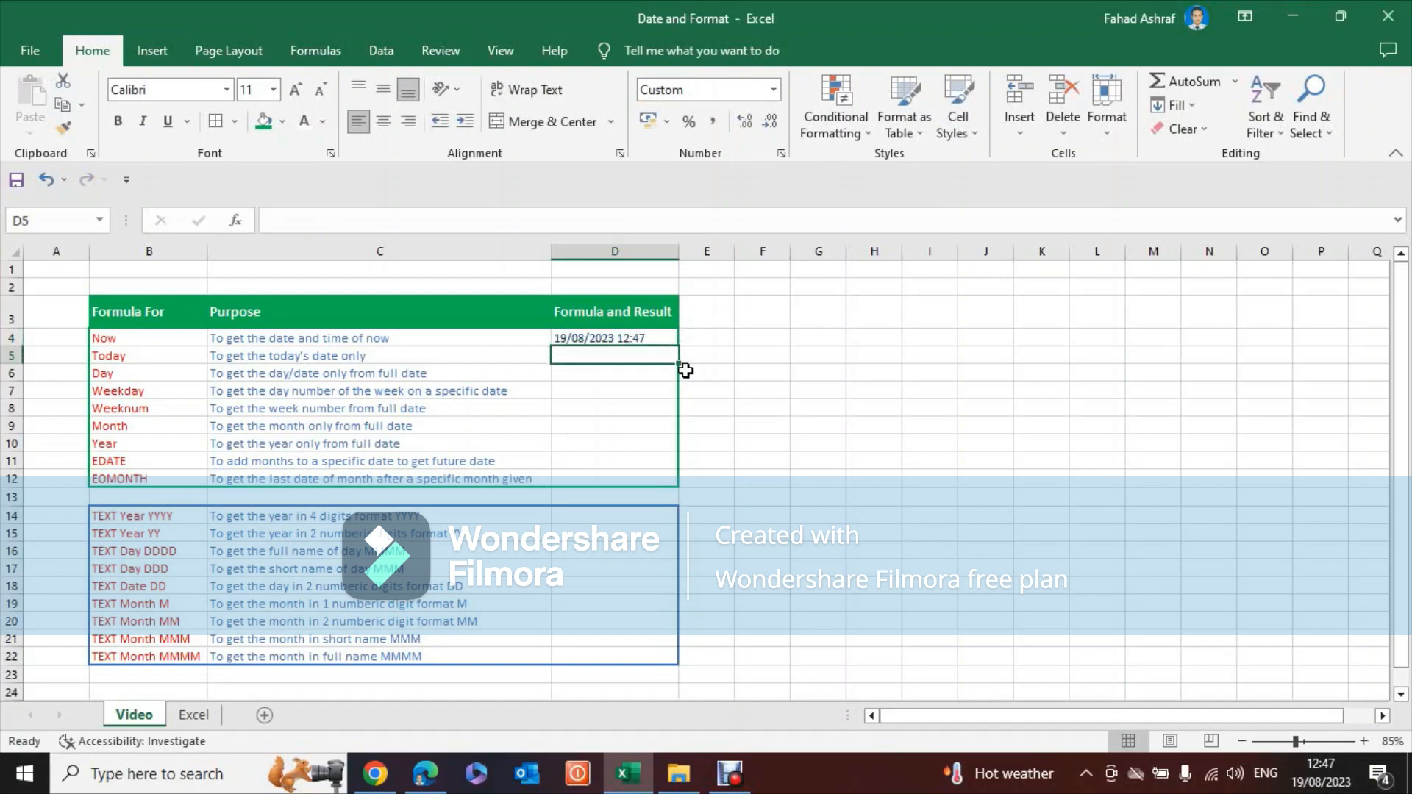
{"action": "key", "text": "Left"}
{"action": "key", "text": "Left"}
{"action": "key", "text": "Right"}
{"action": "key", "text": "Right"}
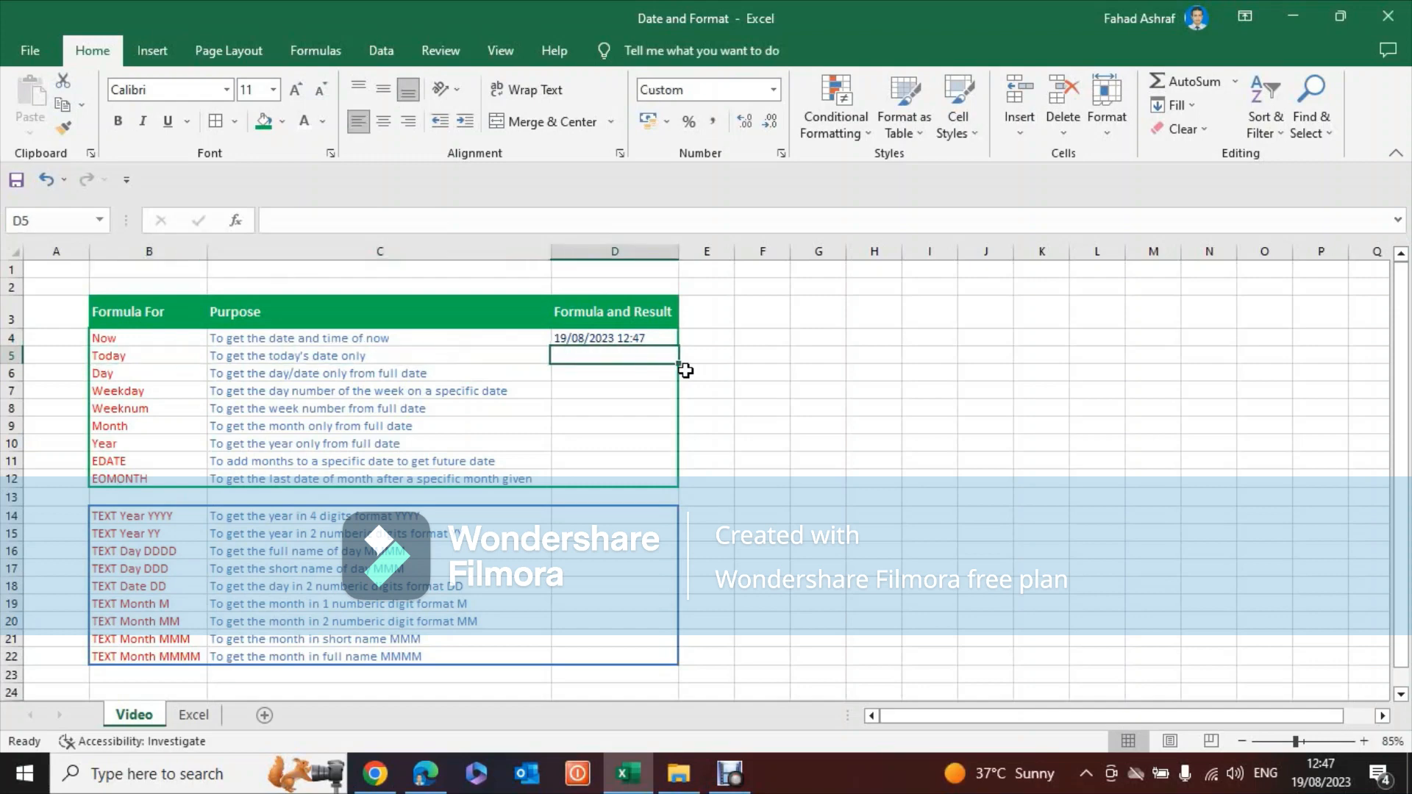
{"action": "type", "text": "+today"}
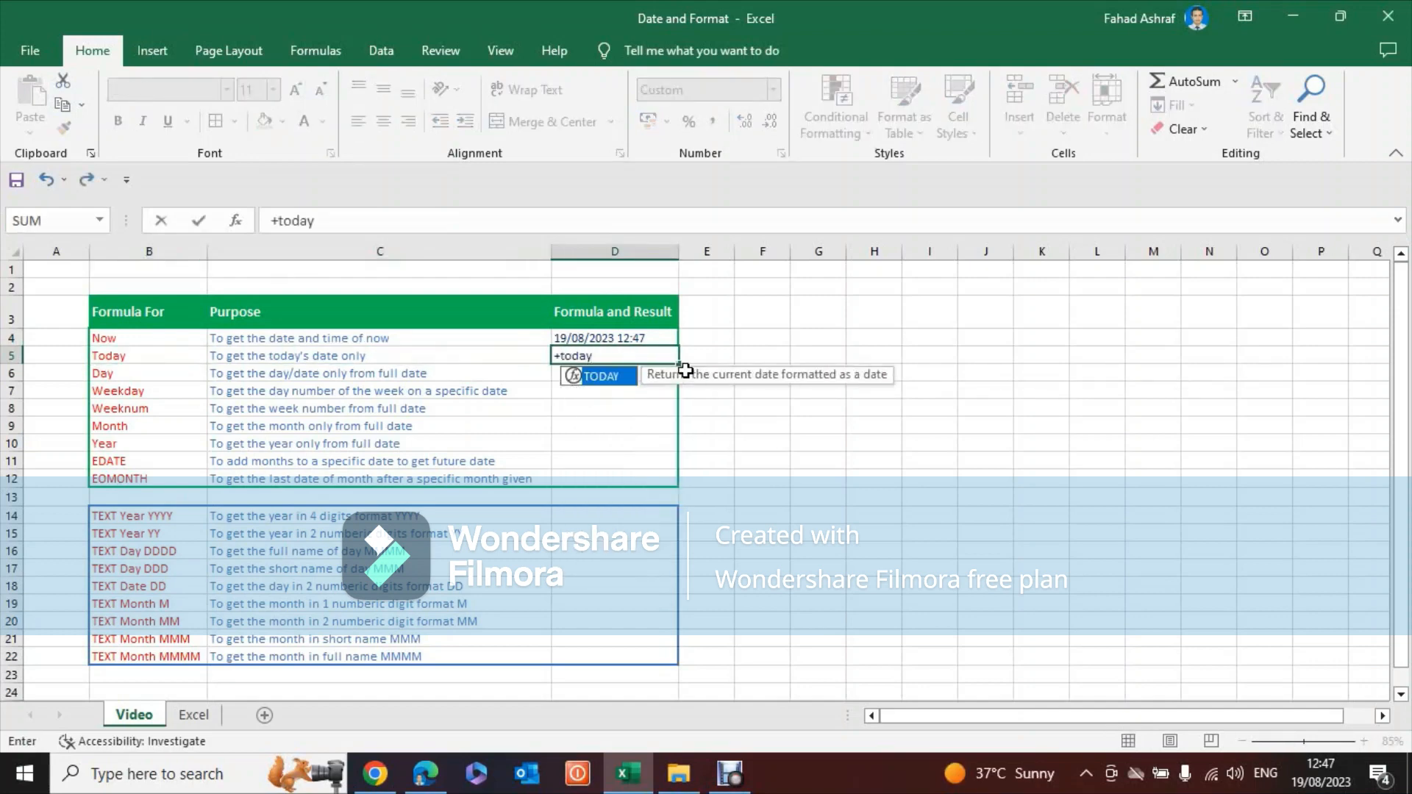
{"action": "type", "text": "()"}
{"action": "key", "text": "Return"}
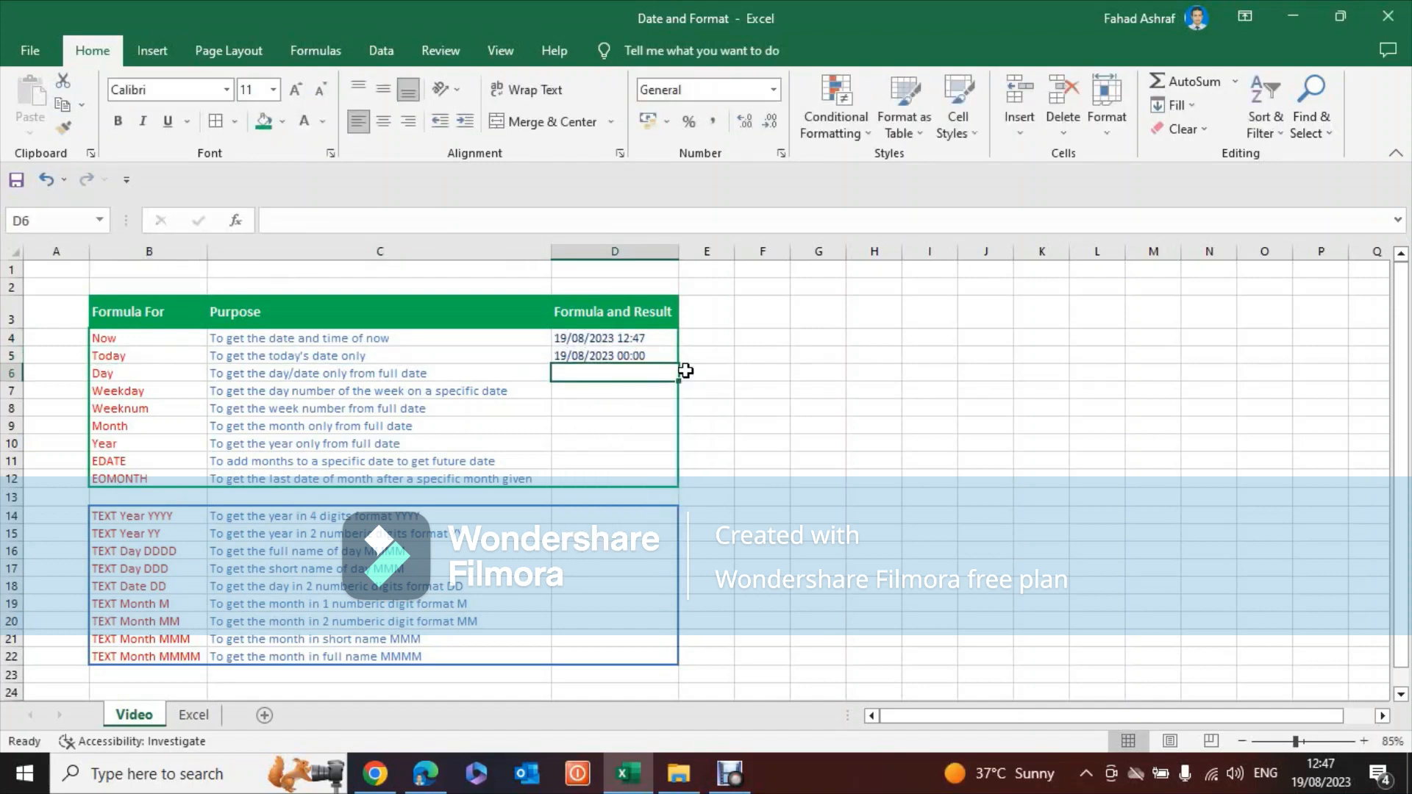
{"action": "key", "text": "Up"}
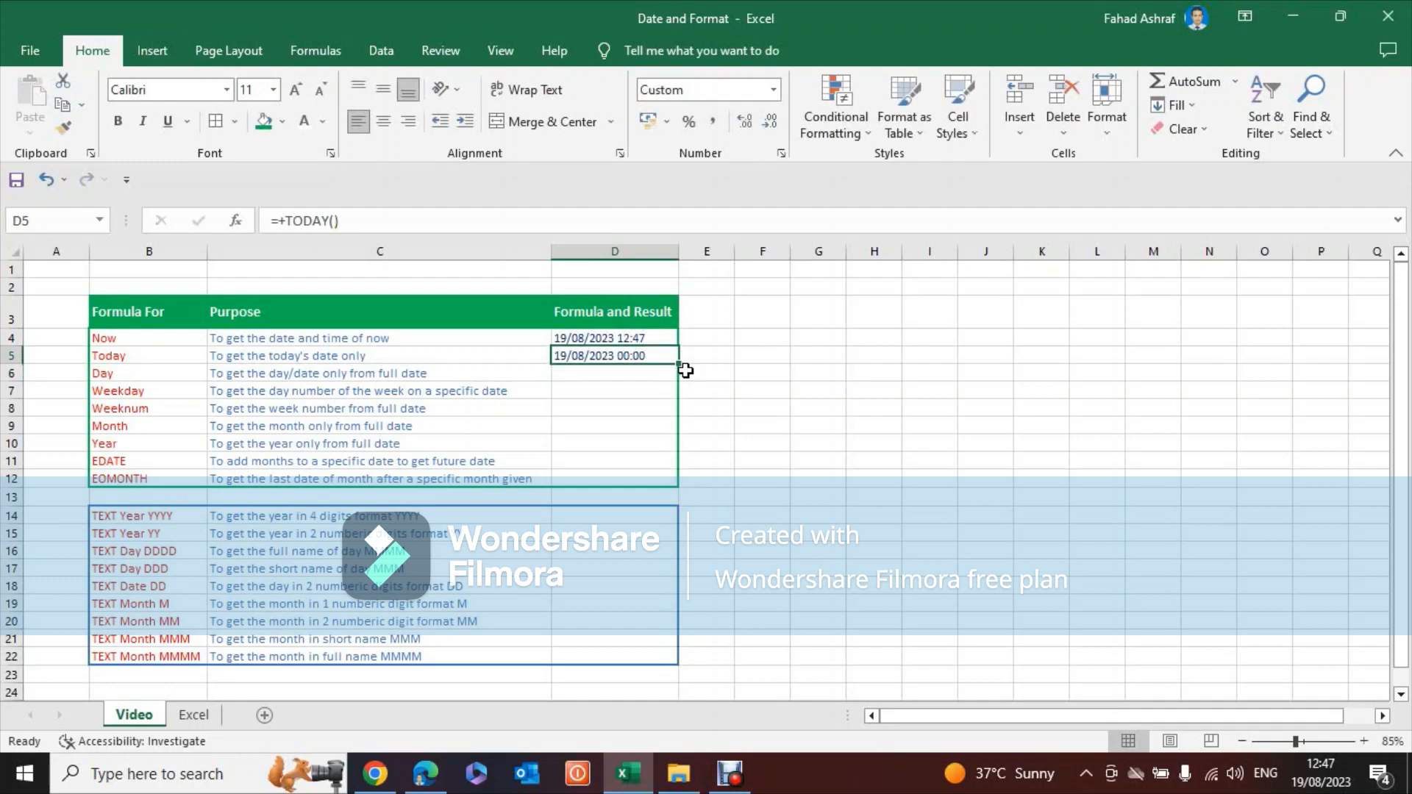
{"action": "key", "text": "Up"}
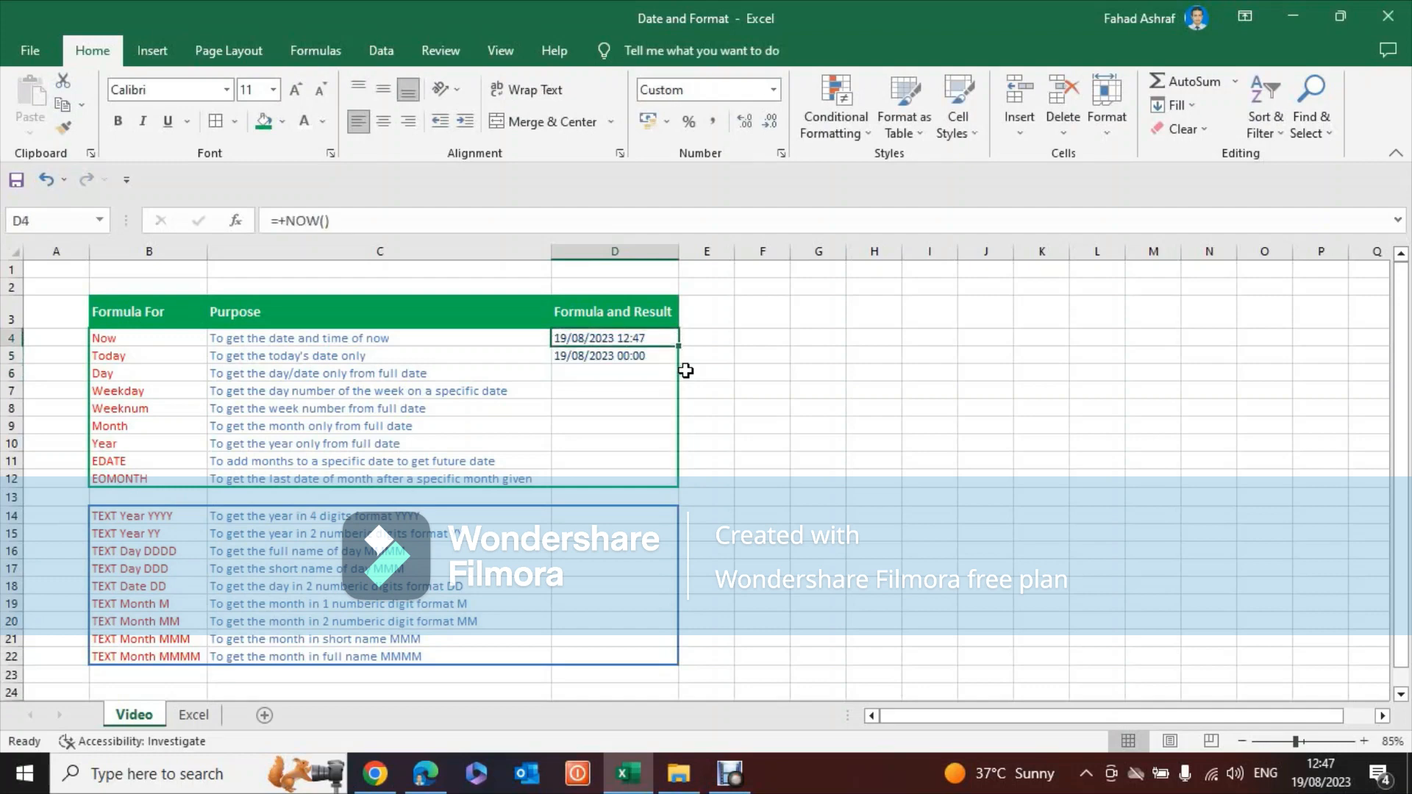
{"action": "key", "text": "Down"}
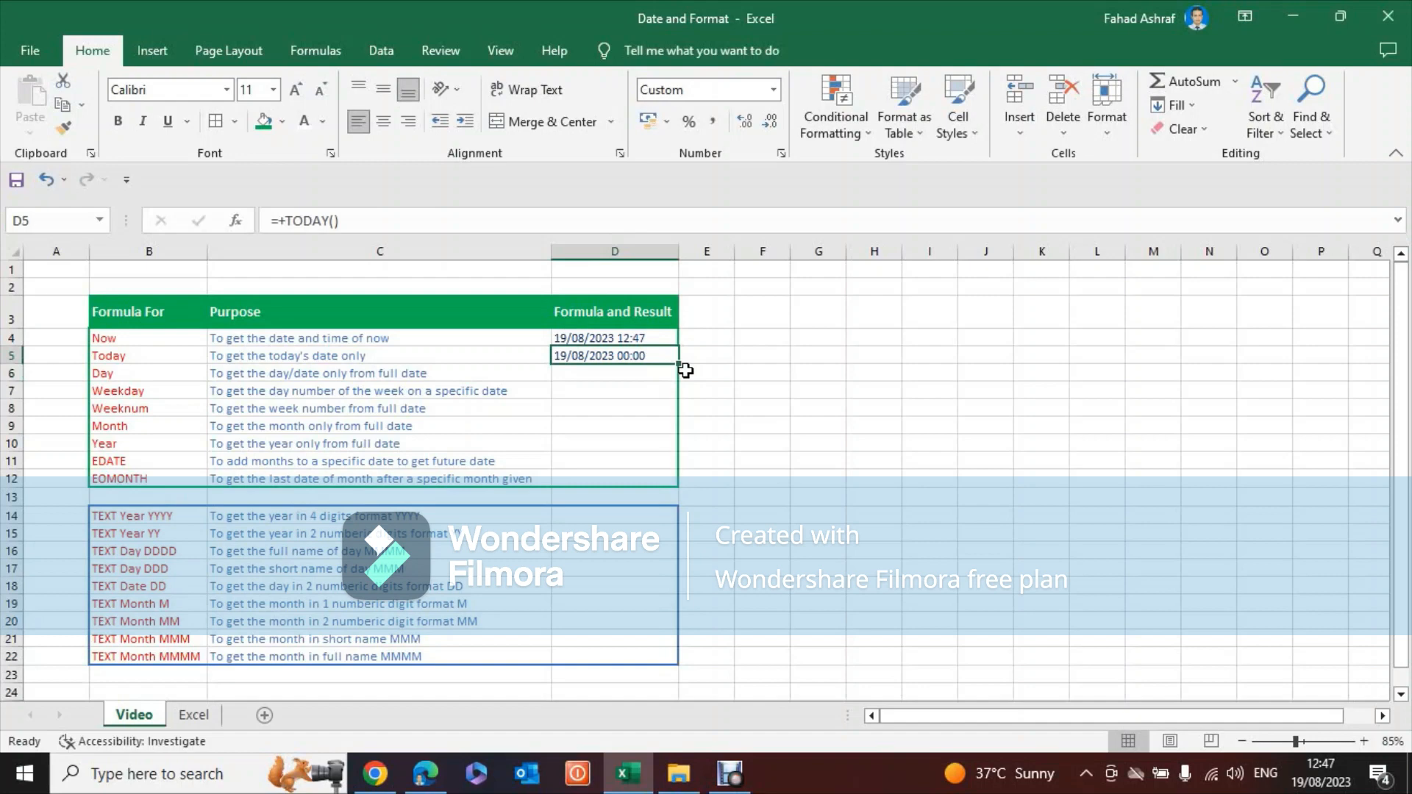
- Enter the formula =+DAY(D4) in D6 to extract the day from the full date
{"action": "key", "text": "Down"}
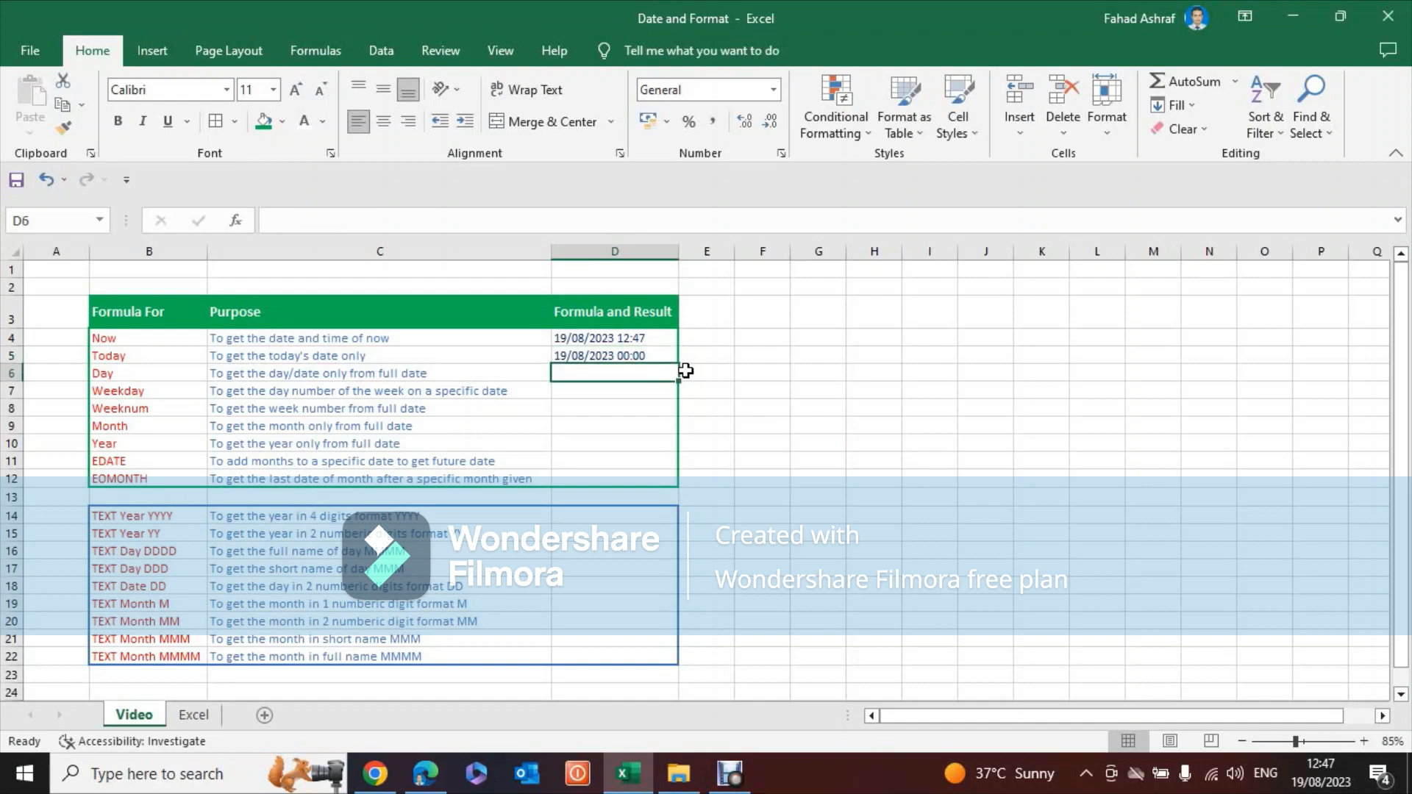
{"action": "type", "text": "+day"}
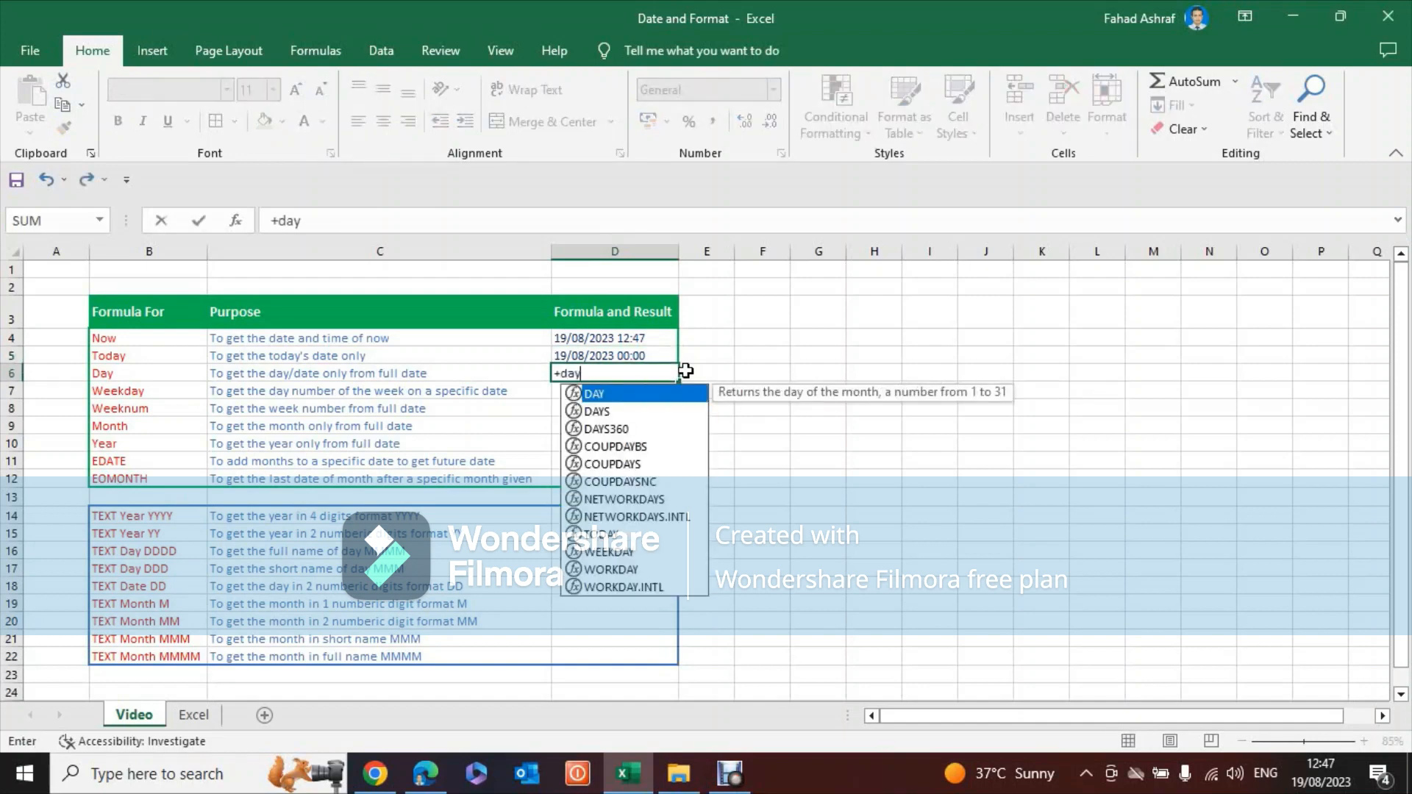
{"action": "type", "text": "("}
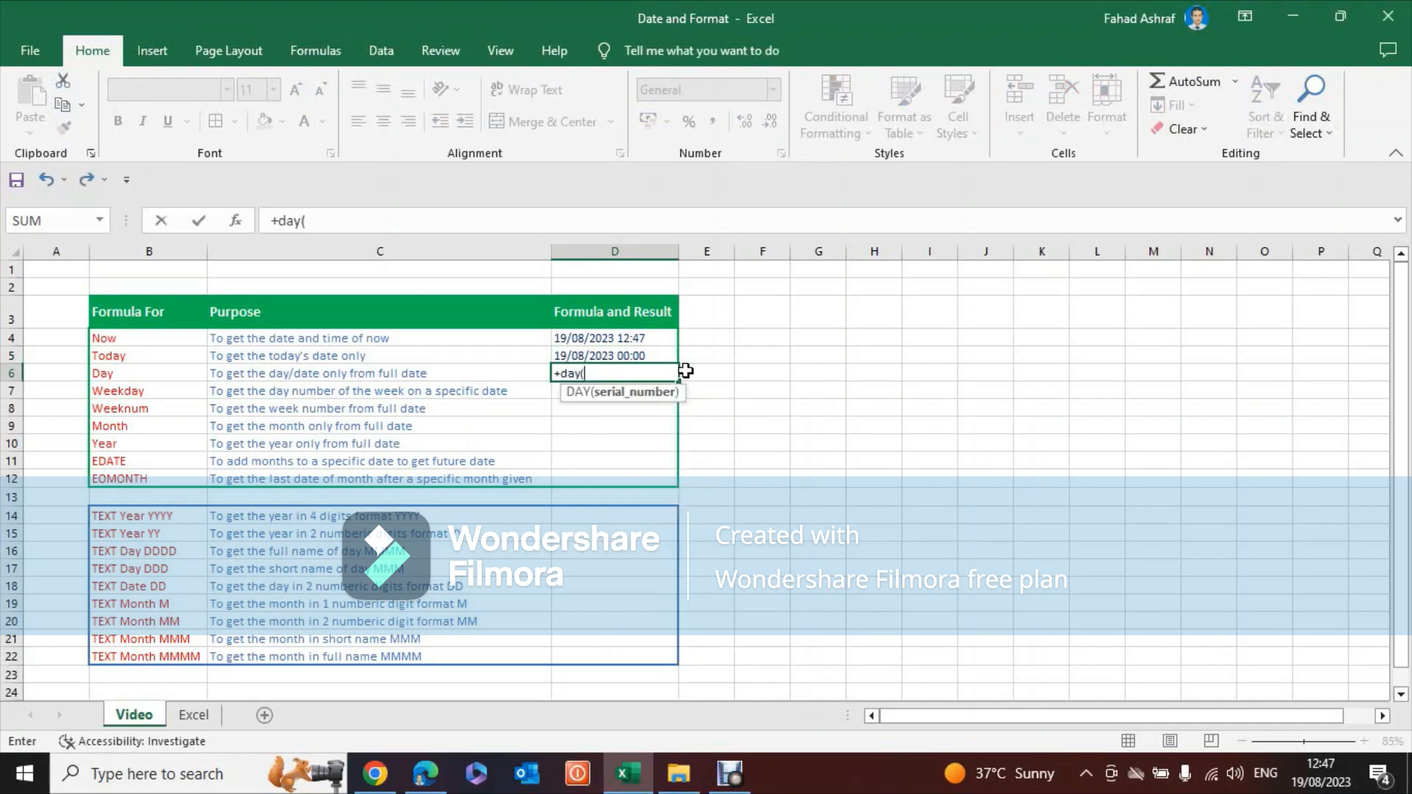
{"action": "key", "text": "Up"}
{"action": "key", "text": "Up"}
{"action": "type", "text": ")"}
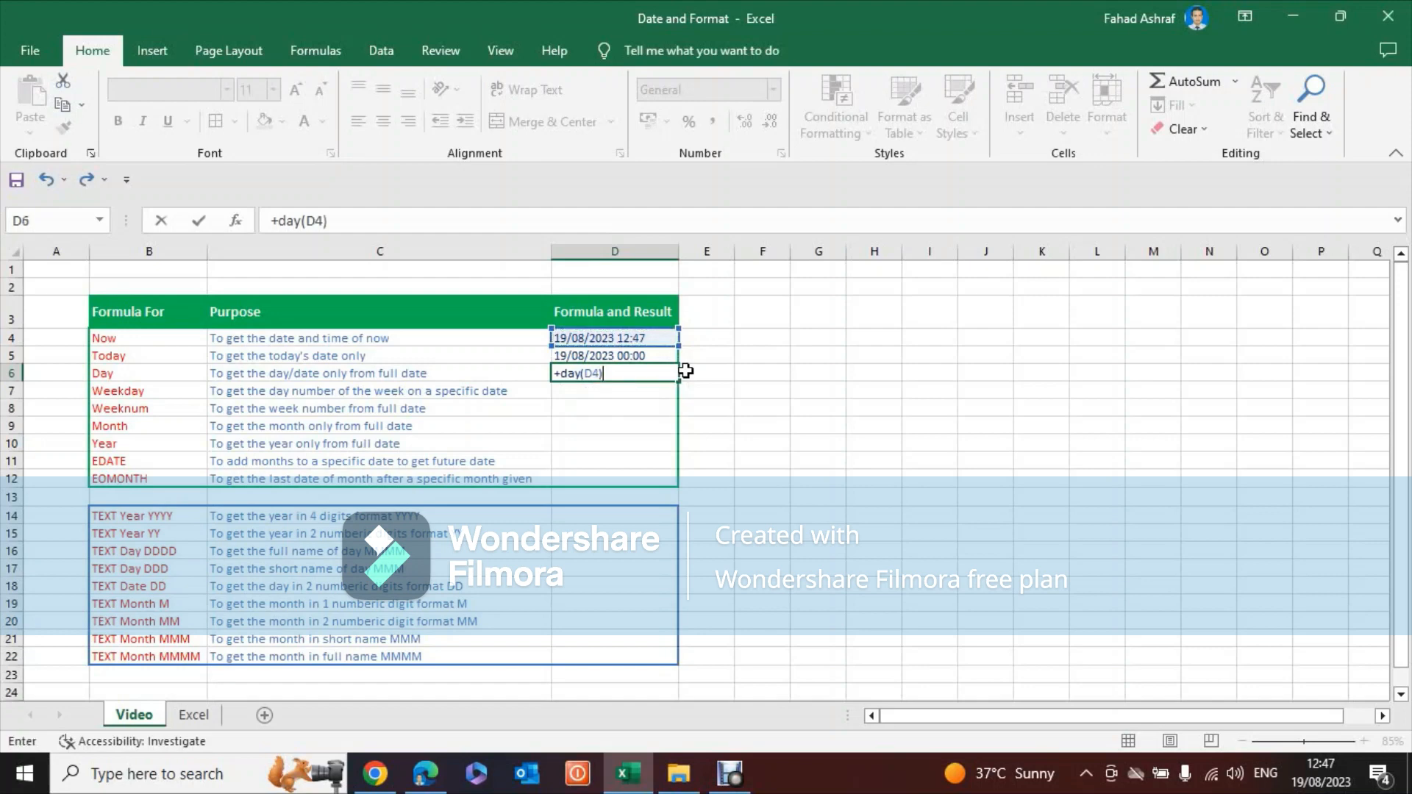
{"action": "key", "text": "Return"}
{"action": "key", "text": "Up"}
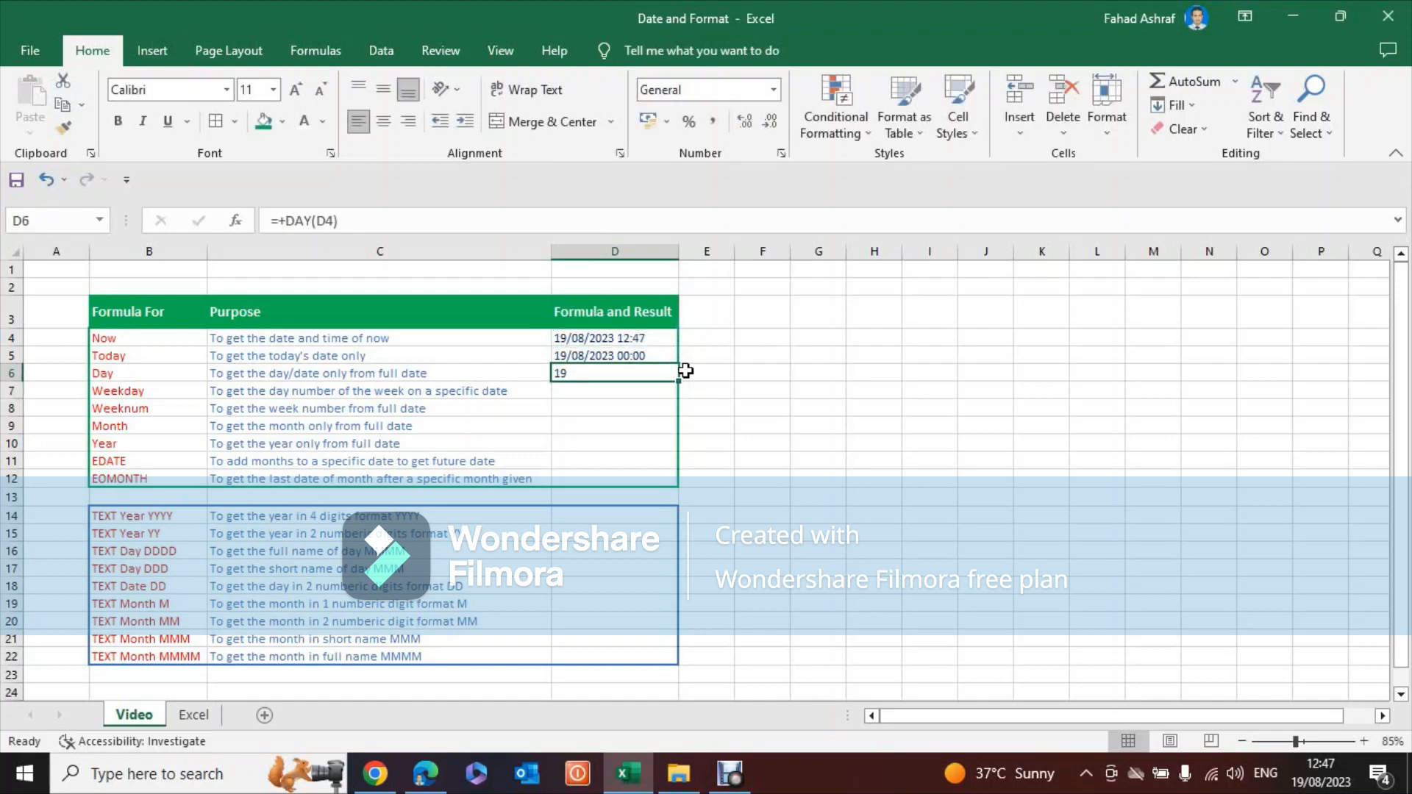
- Enter =+WEEKDAY(D4,2) in D7, using the return type that numbers Monday as 1 through Sunday as 7
{"action": "key", "text": "Down"}
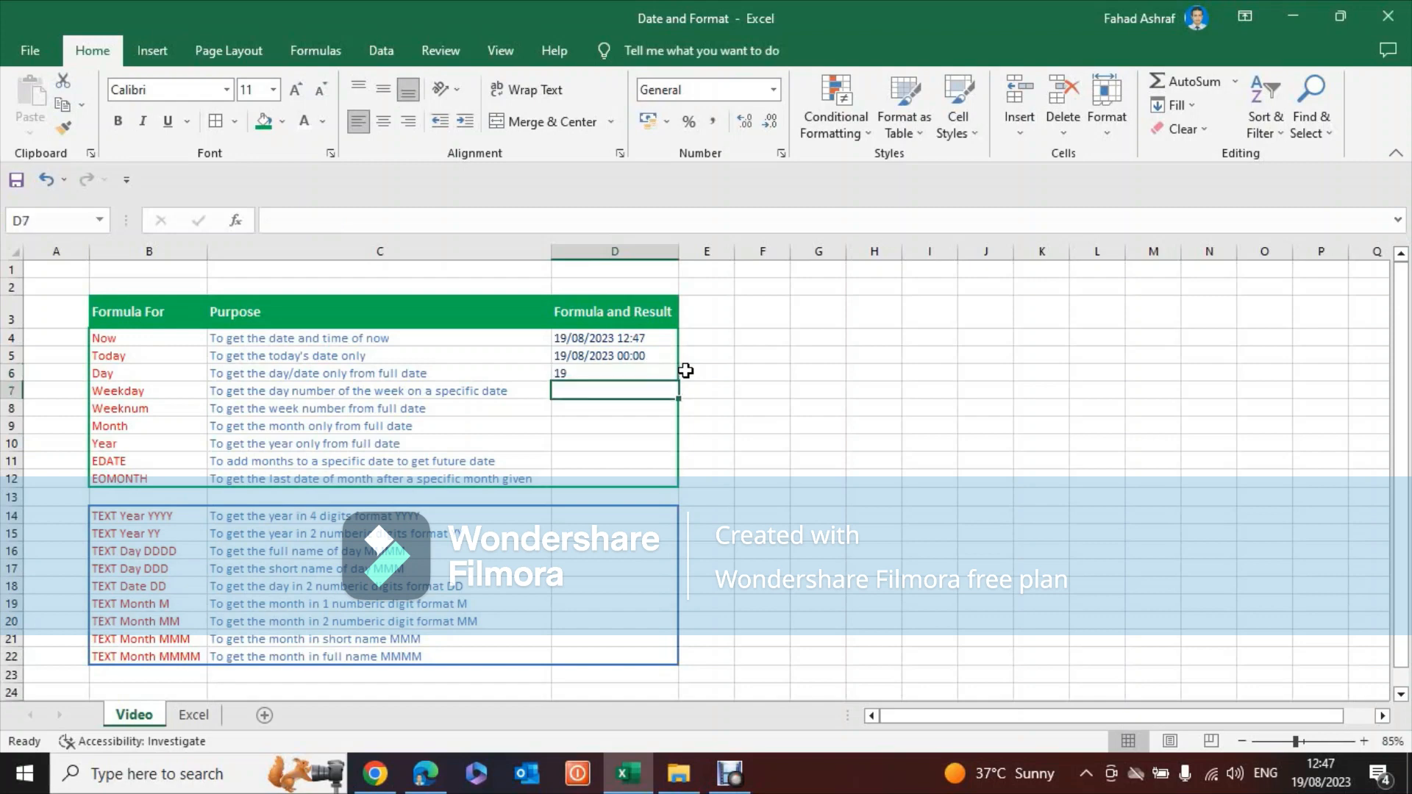
{"action": "type", "text": "+w"}
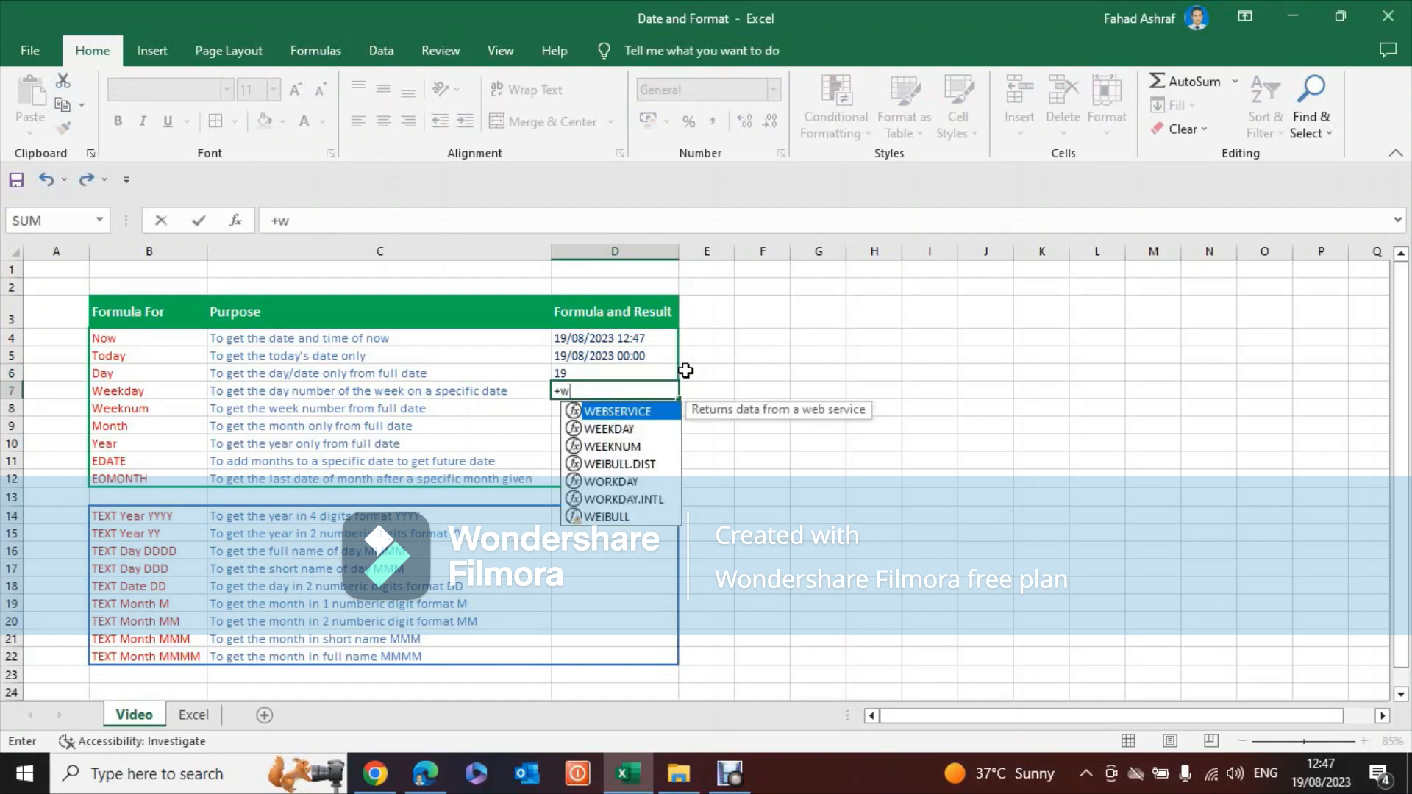
{"action": "type", "text": "eek"}
{"action": "key", "text": "Tab"}
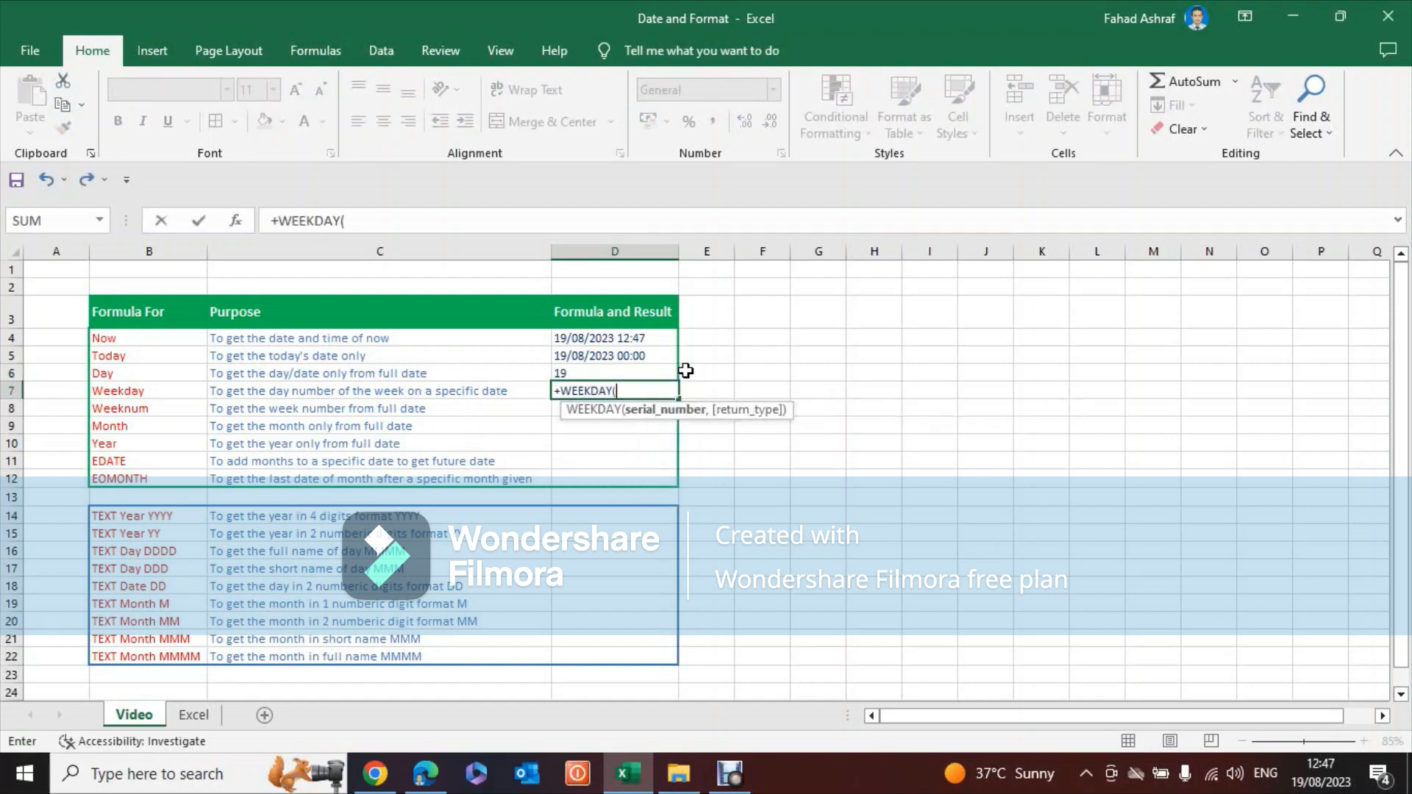
{"action": "key", "text": "Up"}
{"action": "key", "text": "Up"}
{"action": "key", "text": "Up"}
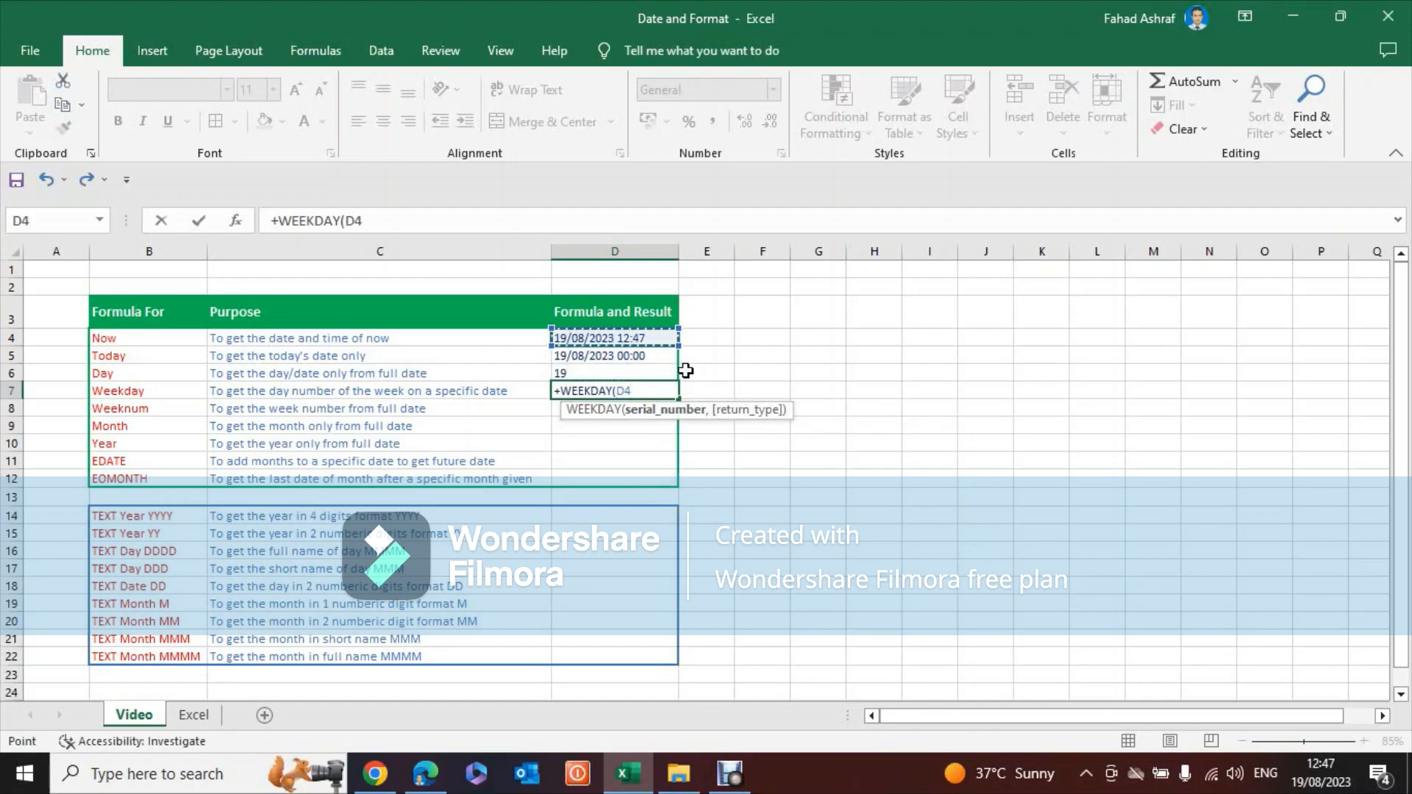
{"action": "type", "text": ","}
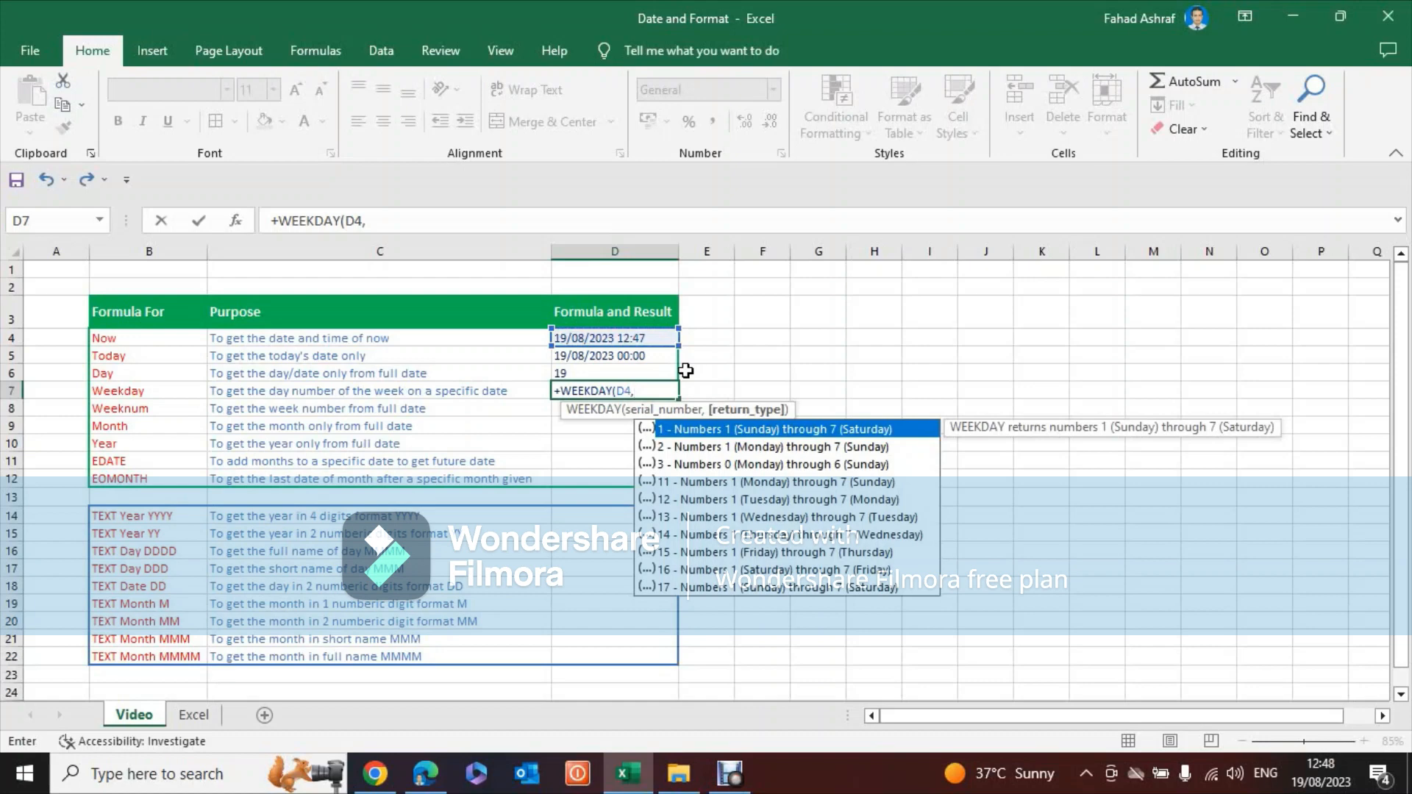
{"action": "key", "text": "Down"}
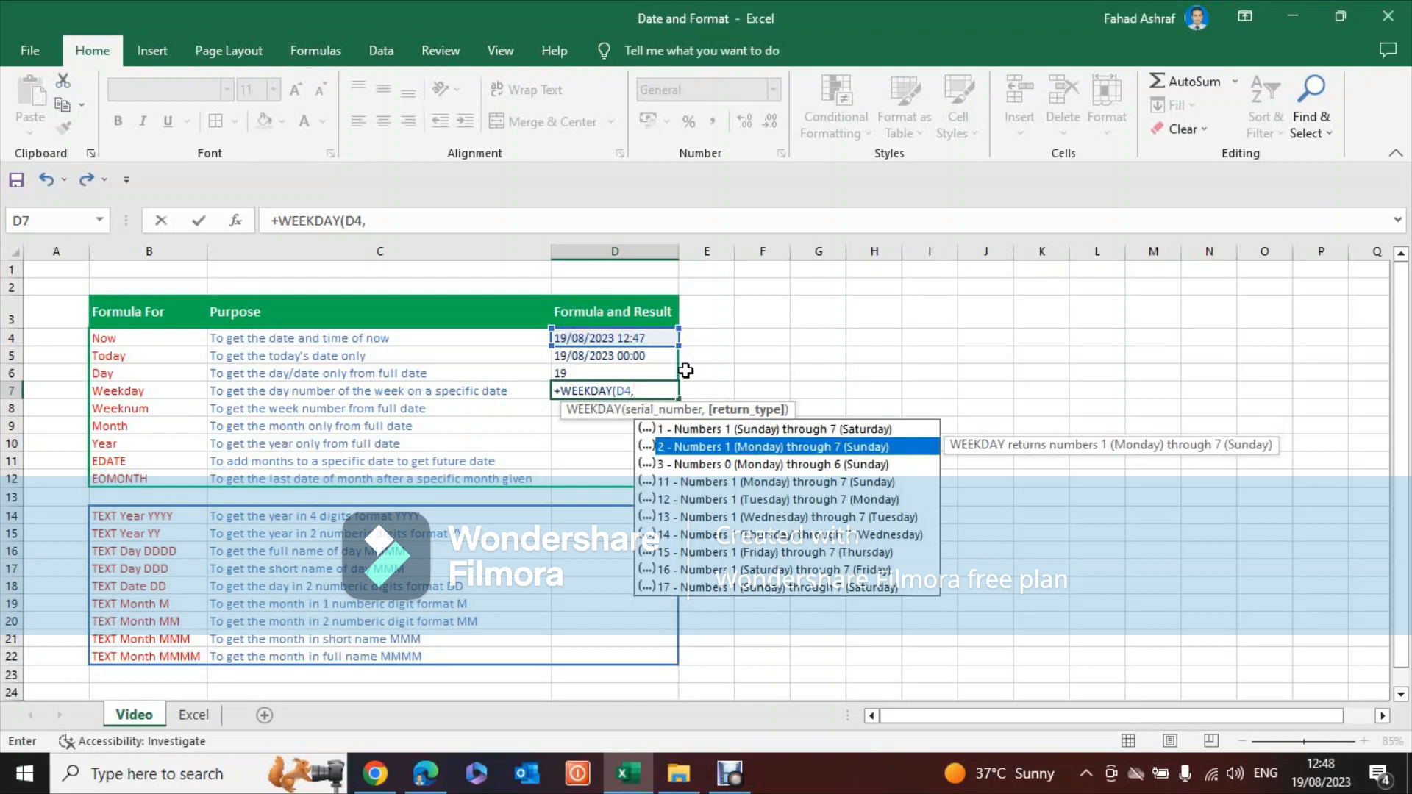
{"action": "key", "text": "Tab"}
{"action": "type", "text": ")"}
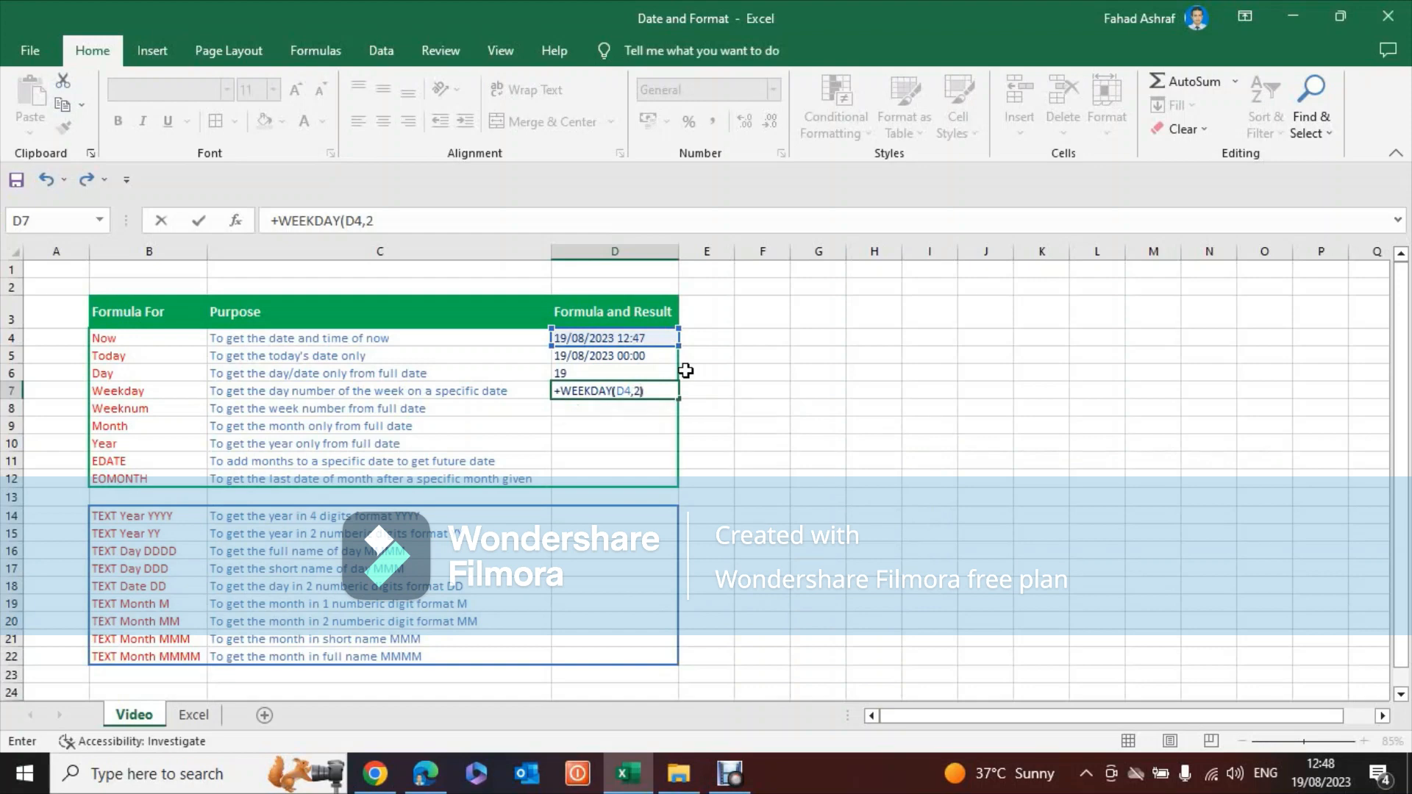
{"action": "key", "text": "Return"}
{"action": "key", "text": "Up"}
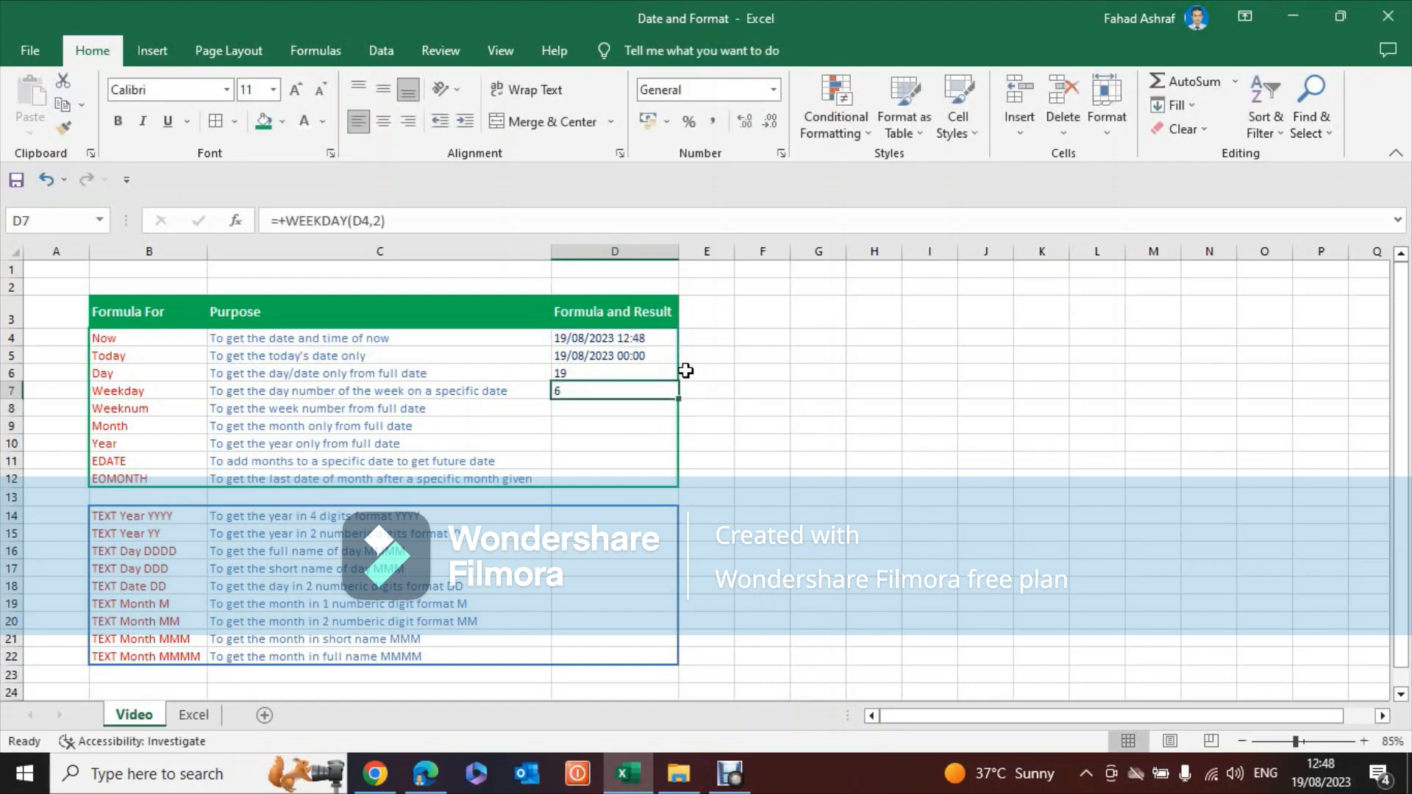
- Check the WEEKDAY result in D7 against the date cells above and the system calendar's current date
{"action": "key", "text": "Up"}
{"action": "key", "text": "Up"}
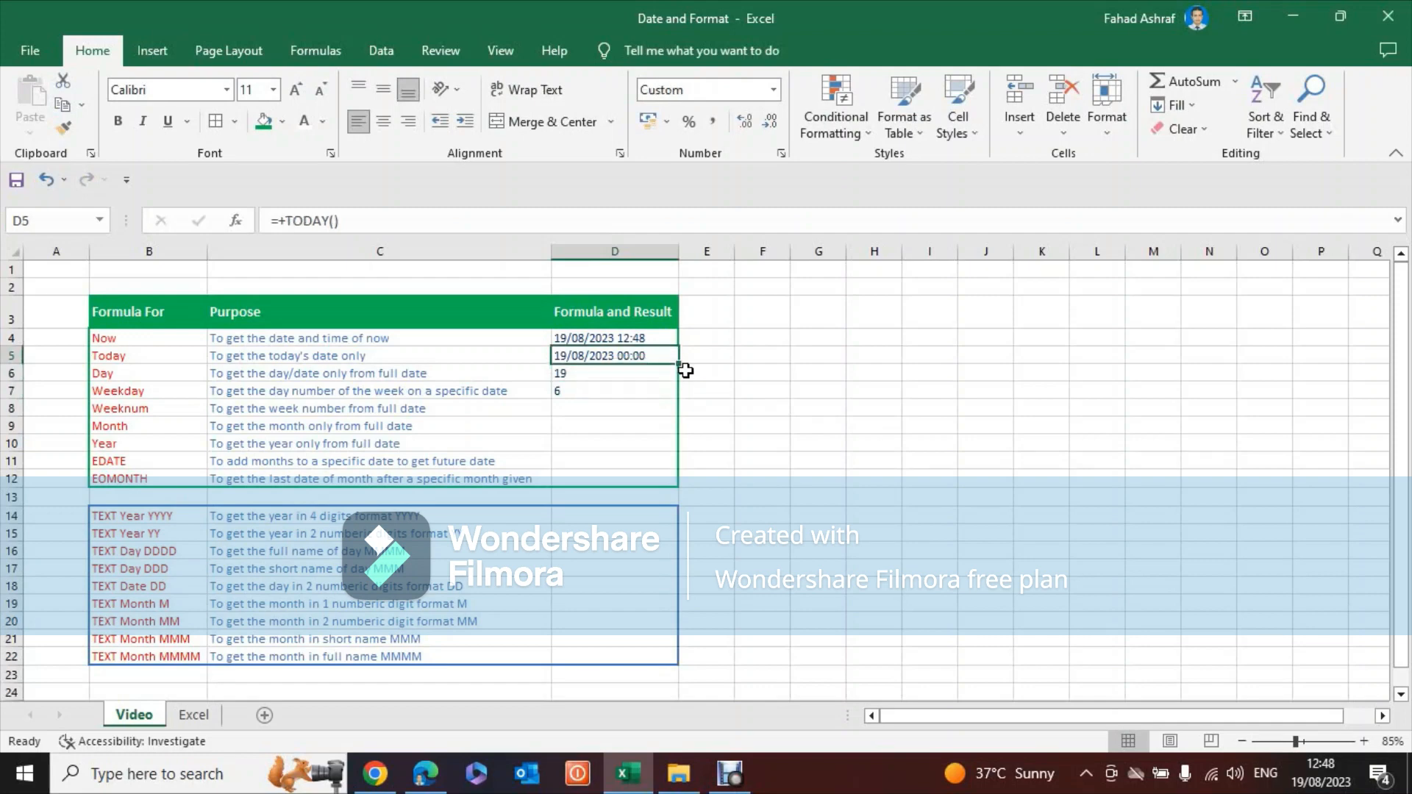
{"action": "key", "text": "Down"}
{"action": "key", "text": "Down"}
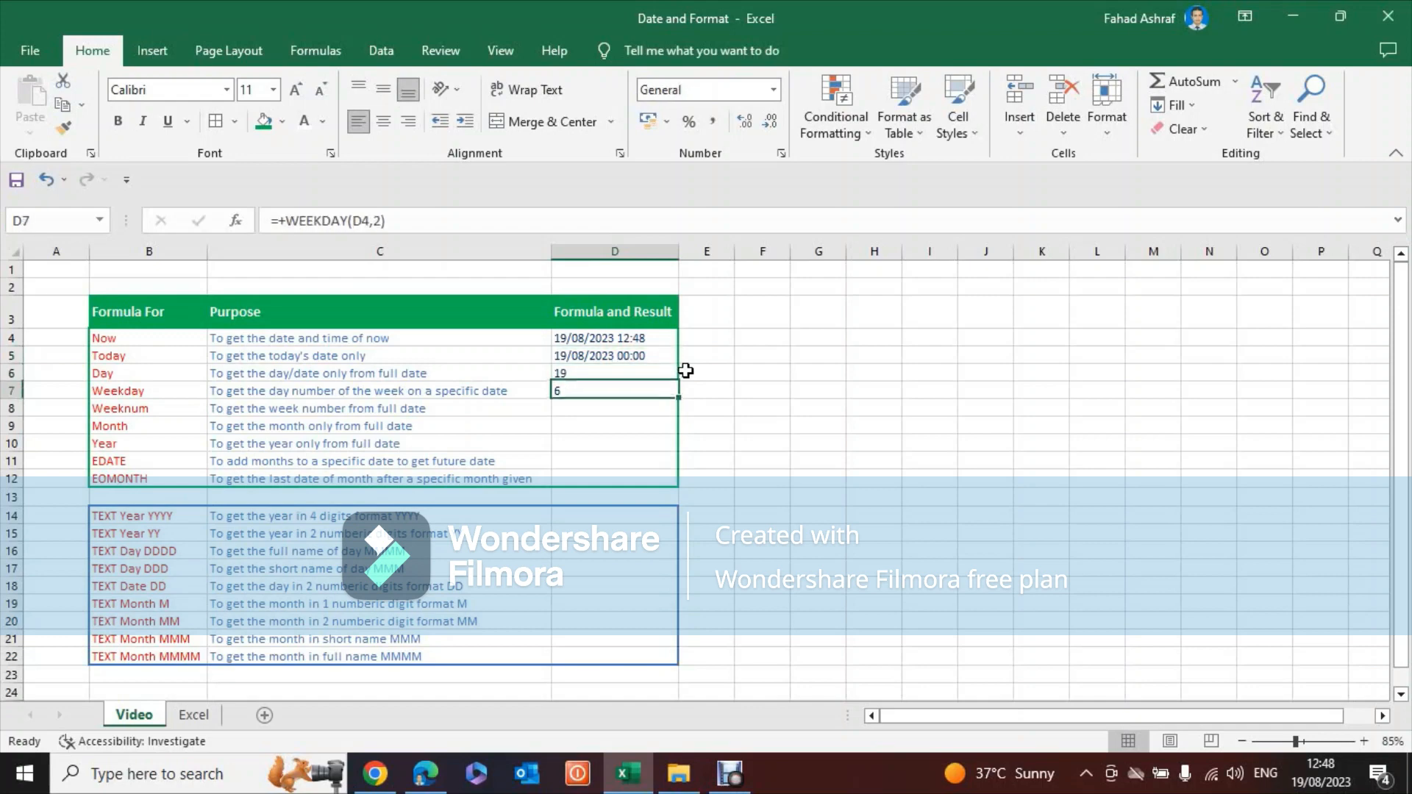
{"action": "key", "text": "Up"}
{"action": "key", "text": "Up"}
{"action": "key", "text": "Down"}
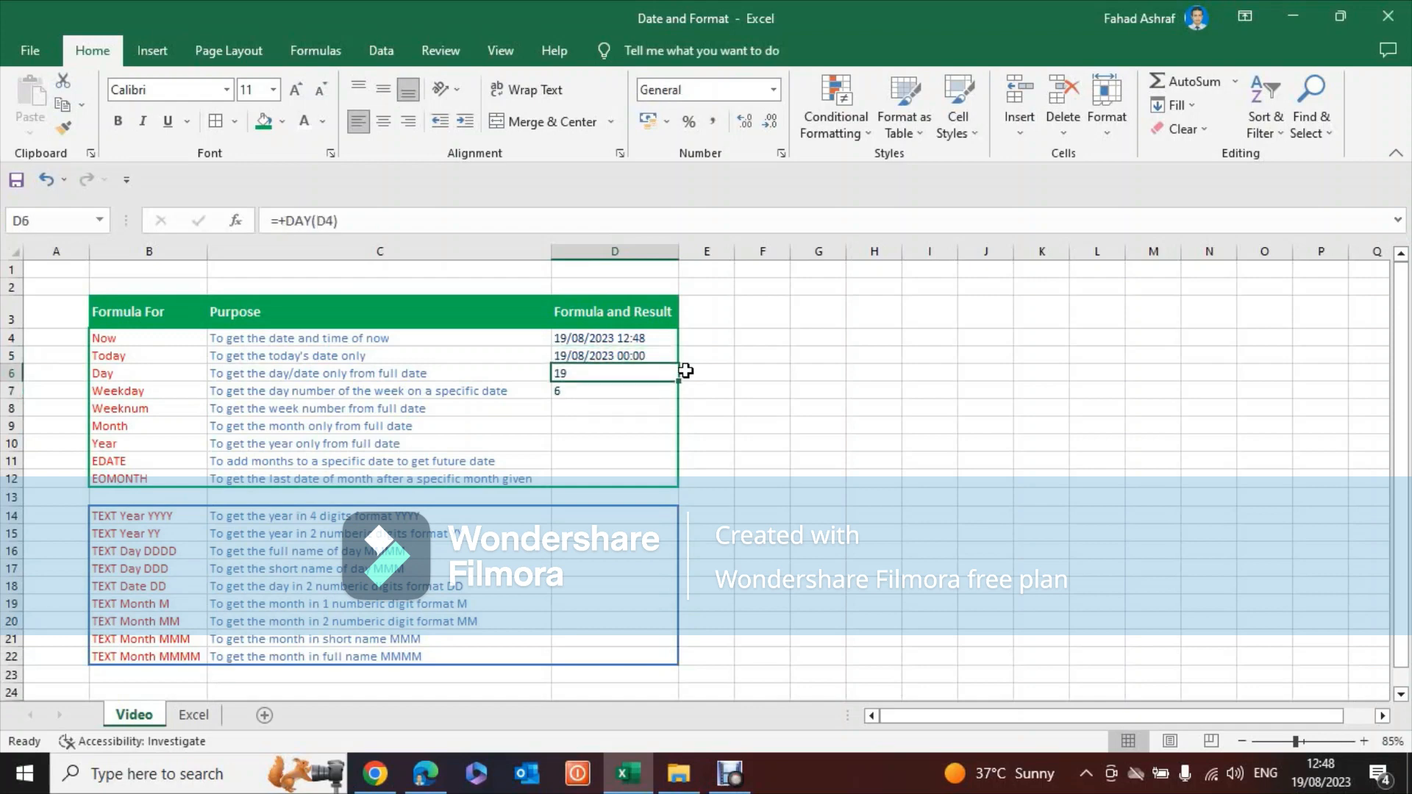
{"action": "key", "text": "Down"}
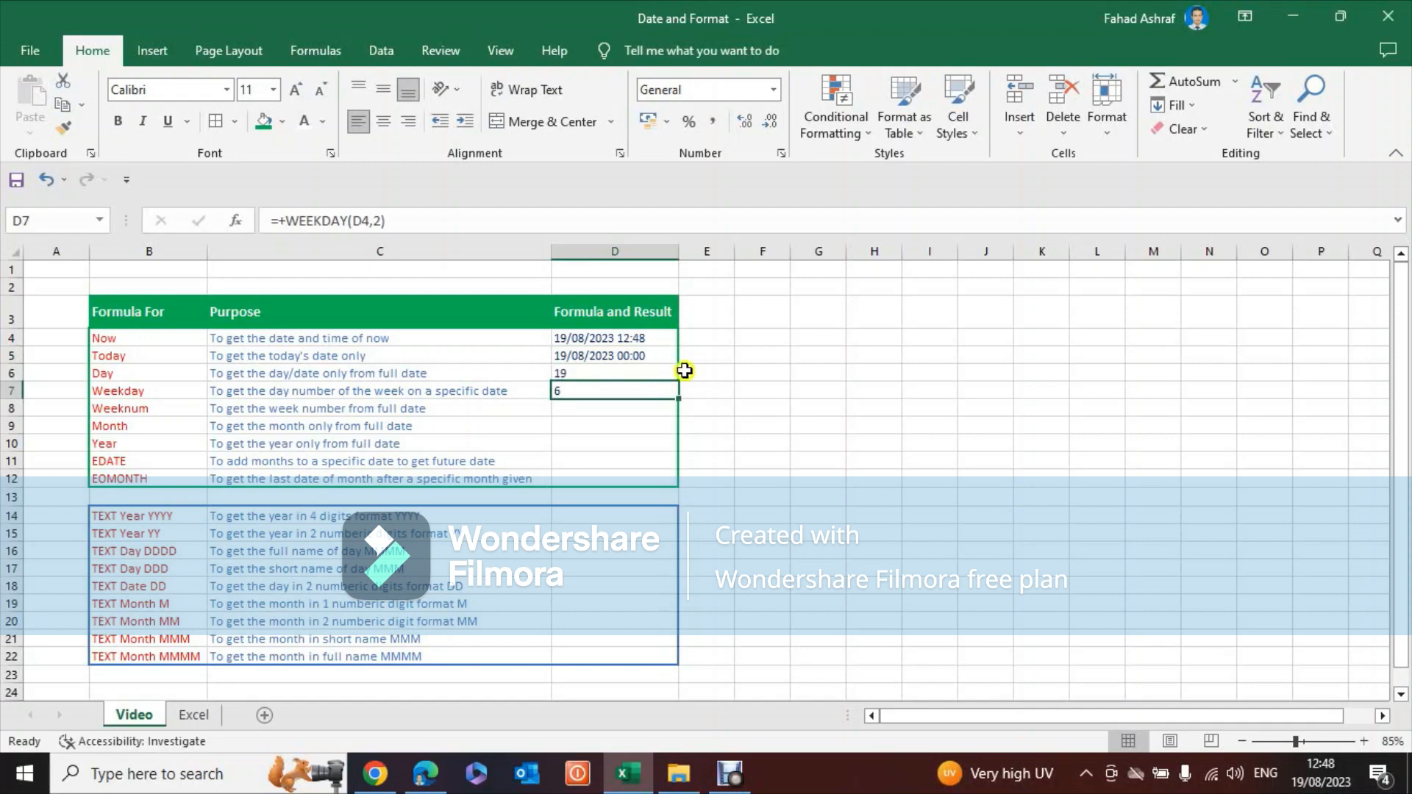
{"action": "left_click", "coordinate": [1321, 772]}
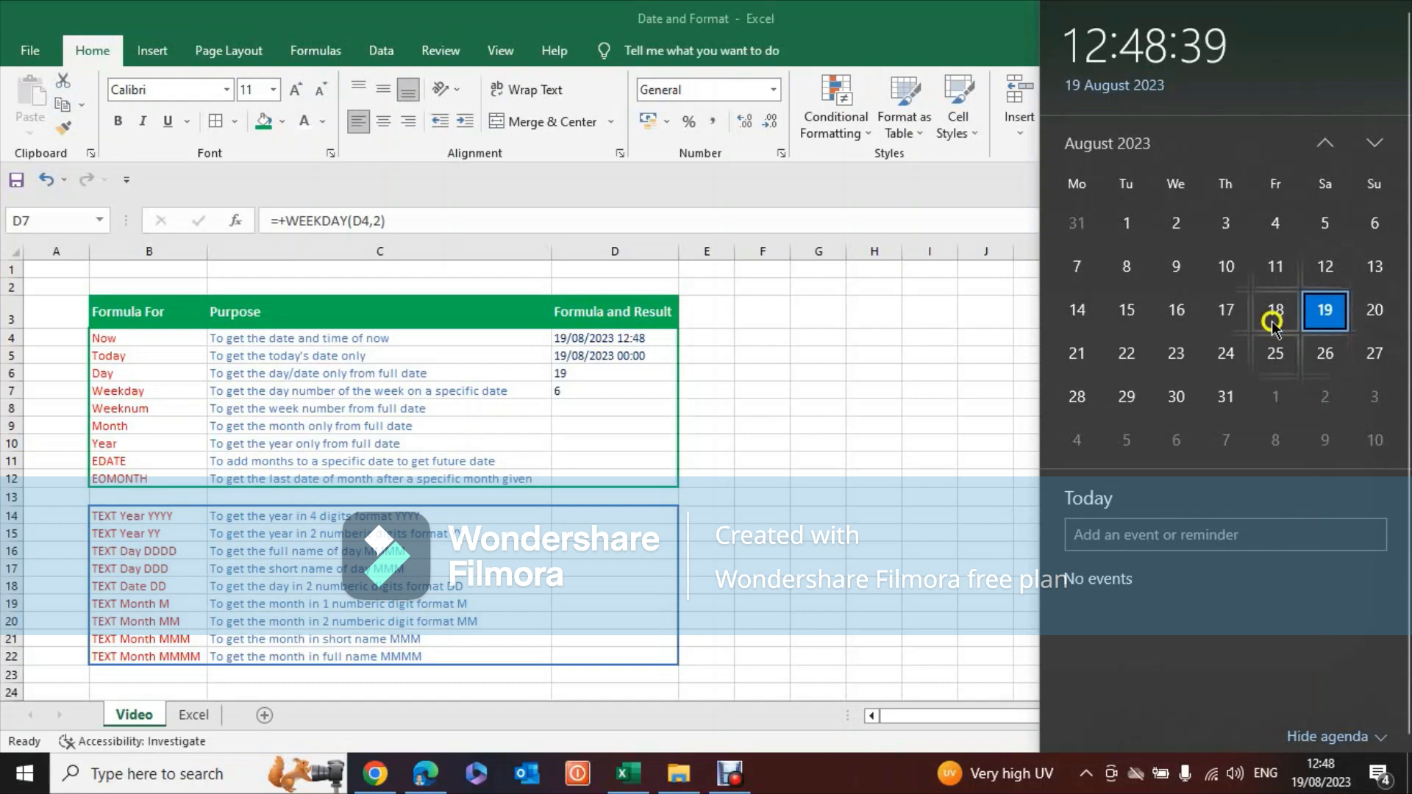
{"action": "left_click", "coordinate": [637, 397]}
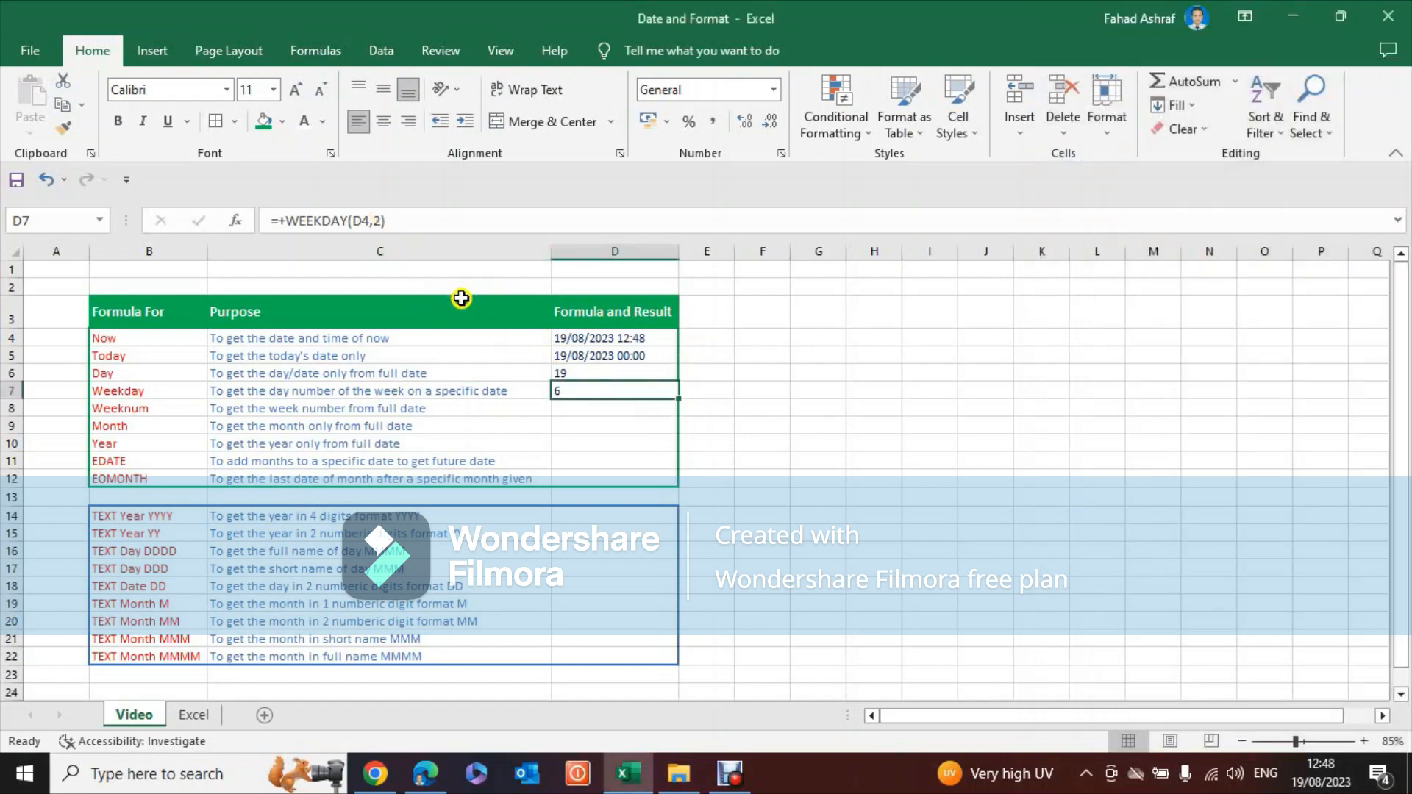
- Review the return type options of the WEEKDAY formula in D7, reselecting type 2, and compare its result with the date in D5
{"action": "double_click", "coordinate": [610, 391]}
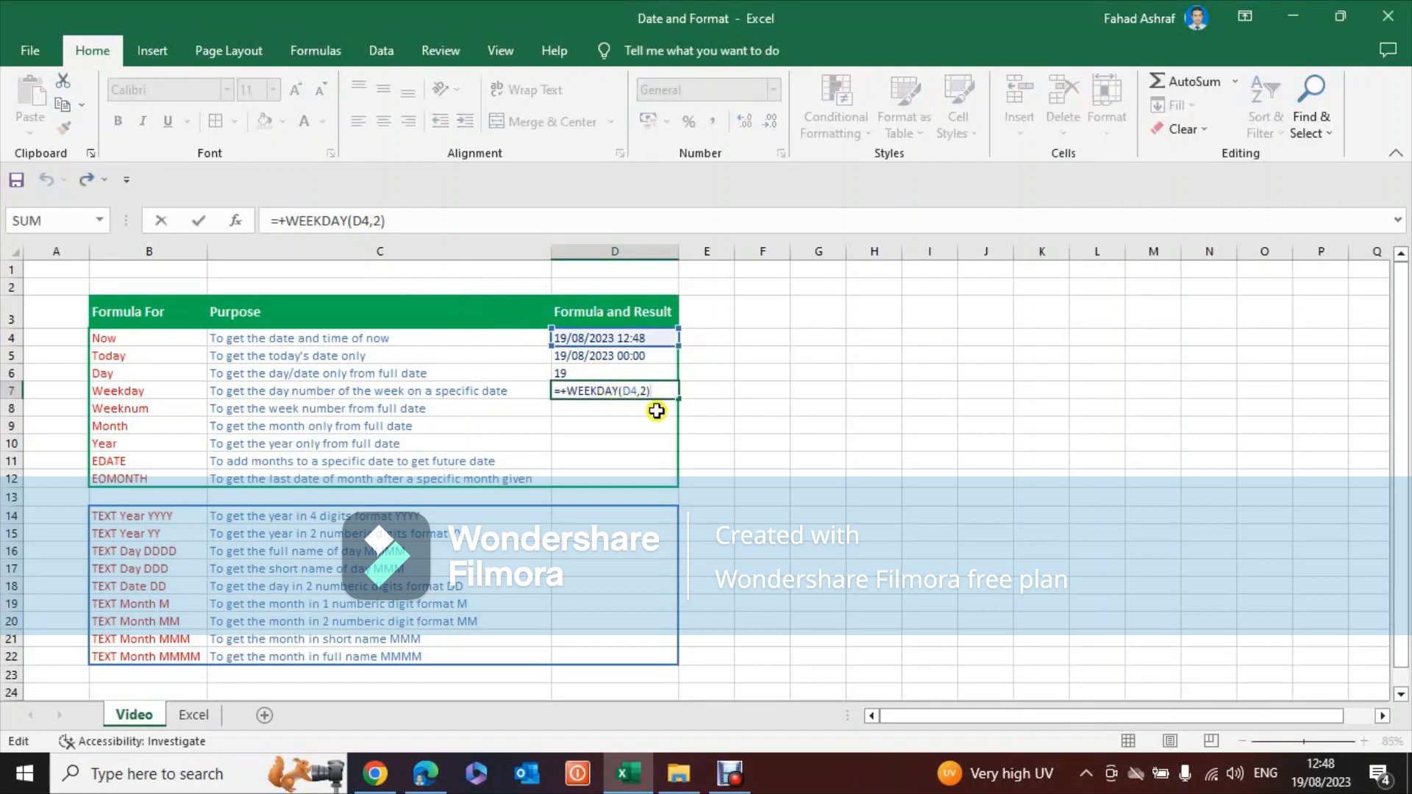
{"action": "key", "text": "BackSpace"}
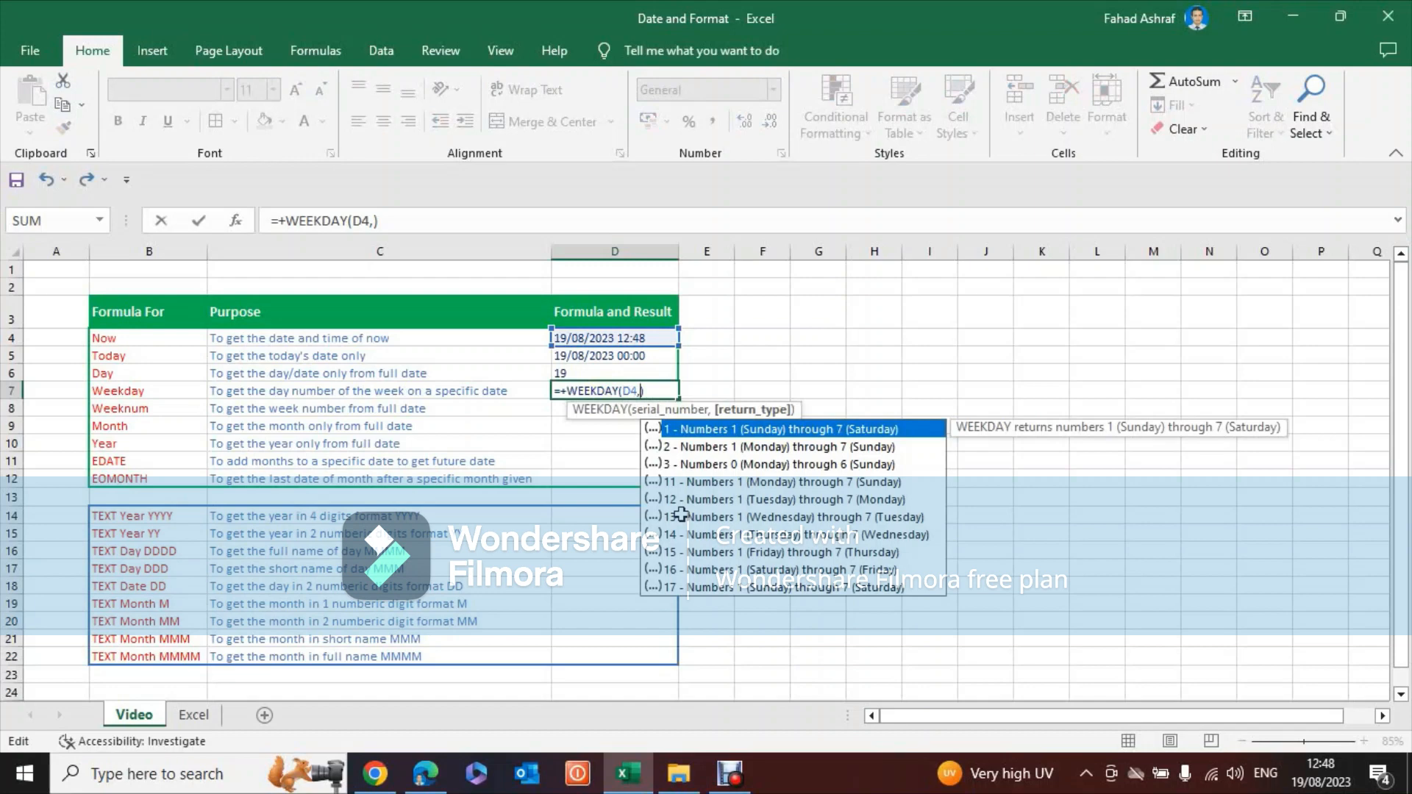
{"action": "key", "text": "Down"}
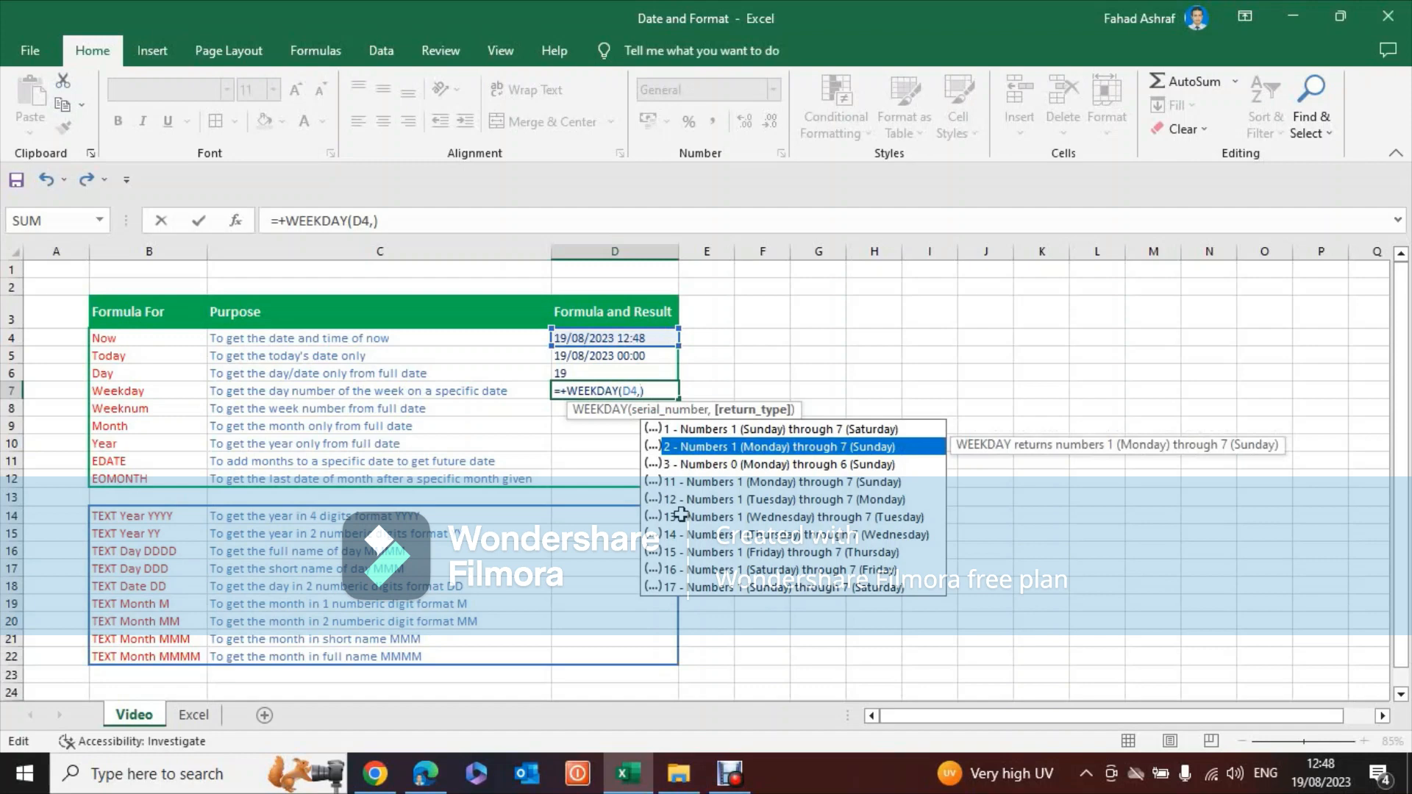
{"action": "key", "text": "Tab"}
{"action": "key", "text": "Return"}
{"action": "key", "text": "Up"}
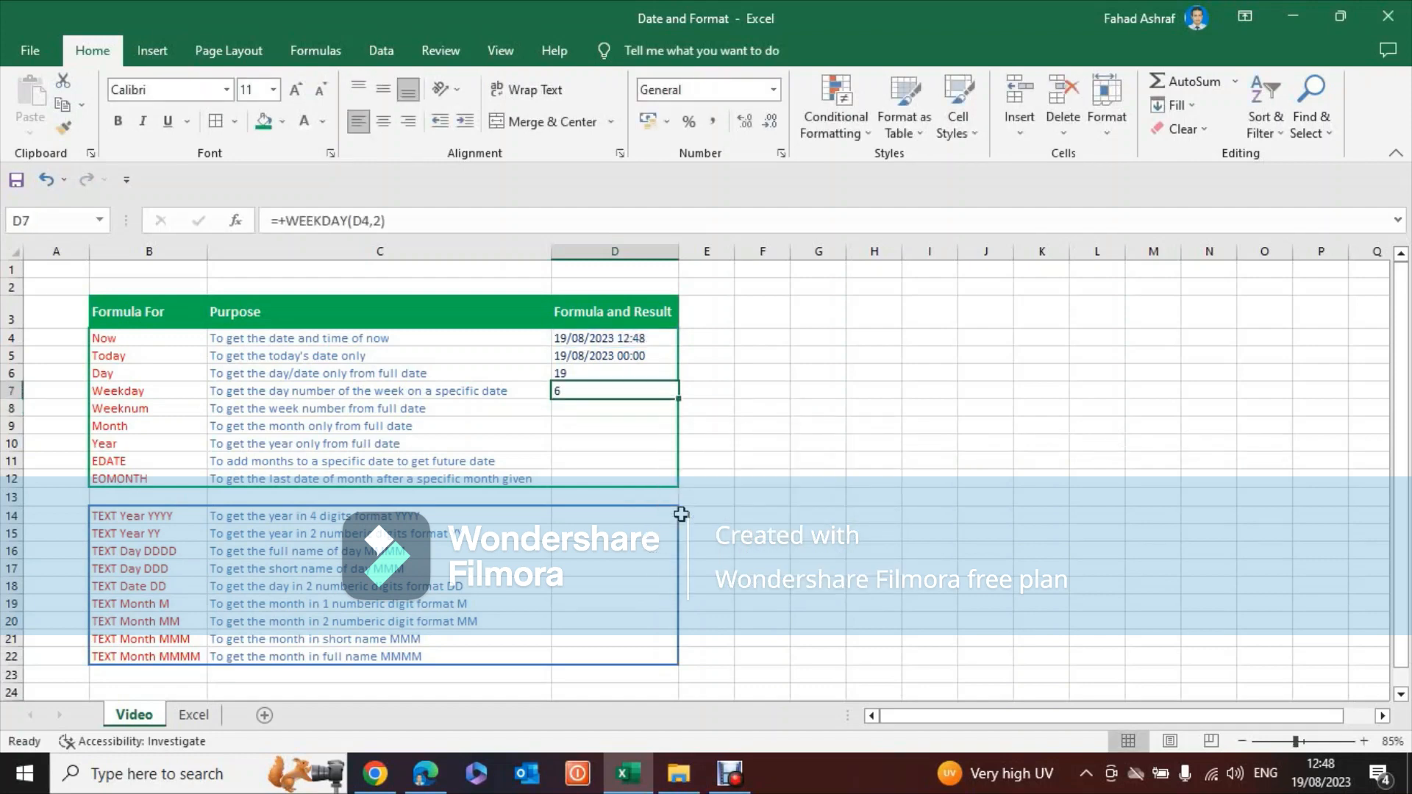
{"action": "key", "text": "Up"}
{"action": "key", "text": "Up"}
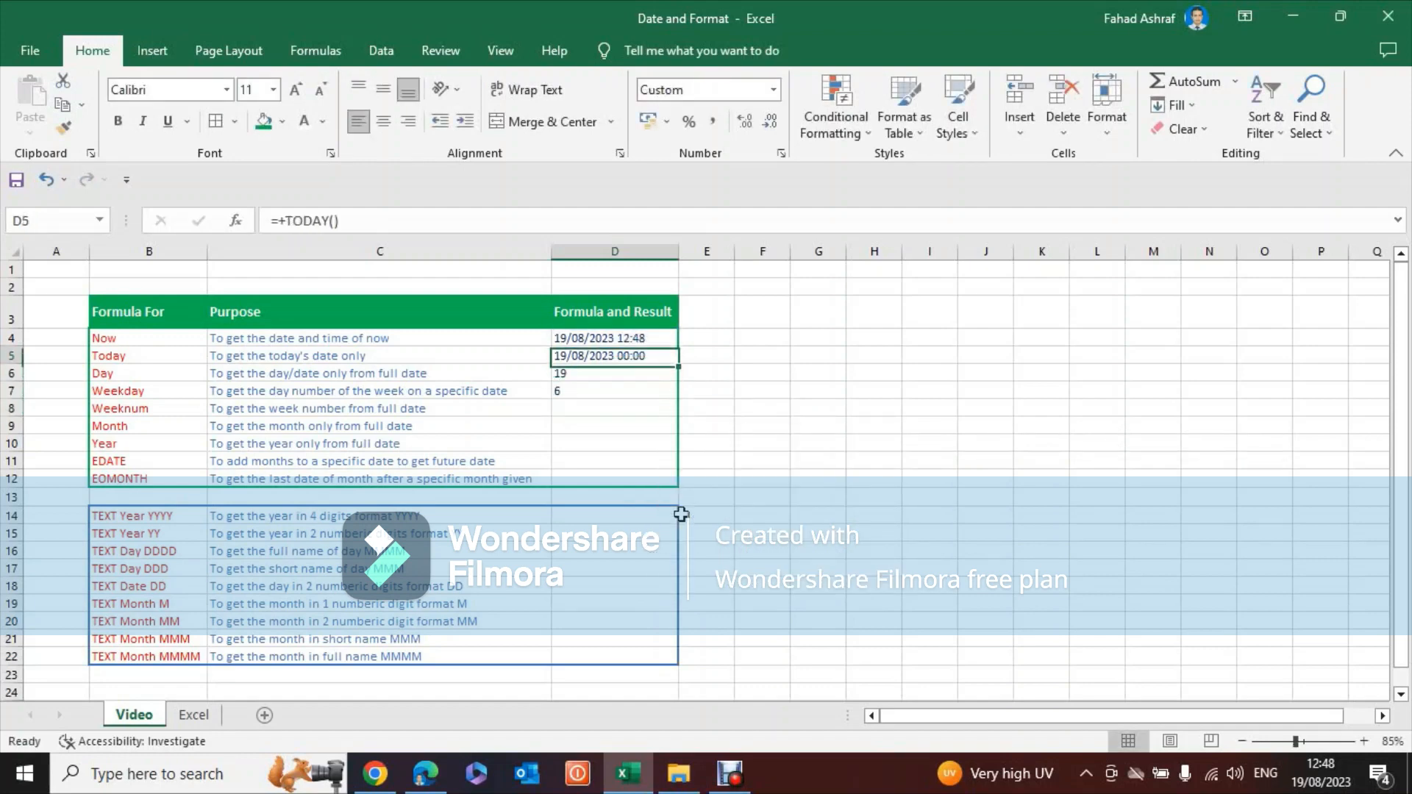
{"action": "key", "text": "Down"}
{"action": "key", "text": "Down"}
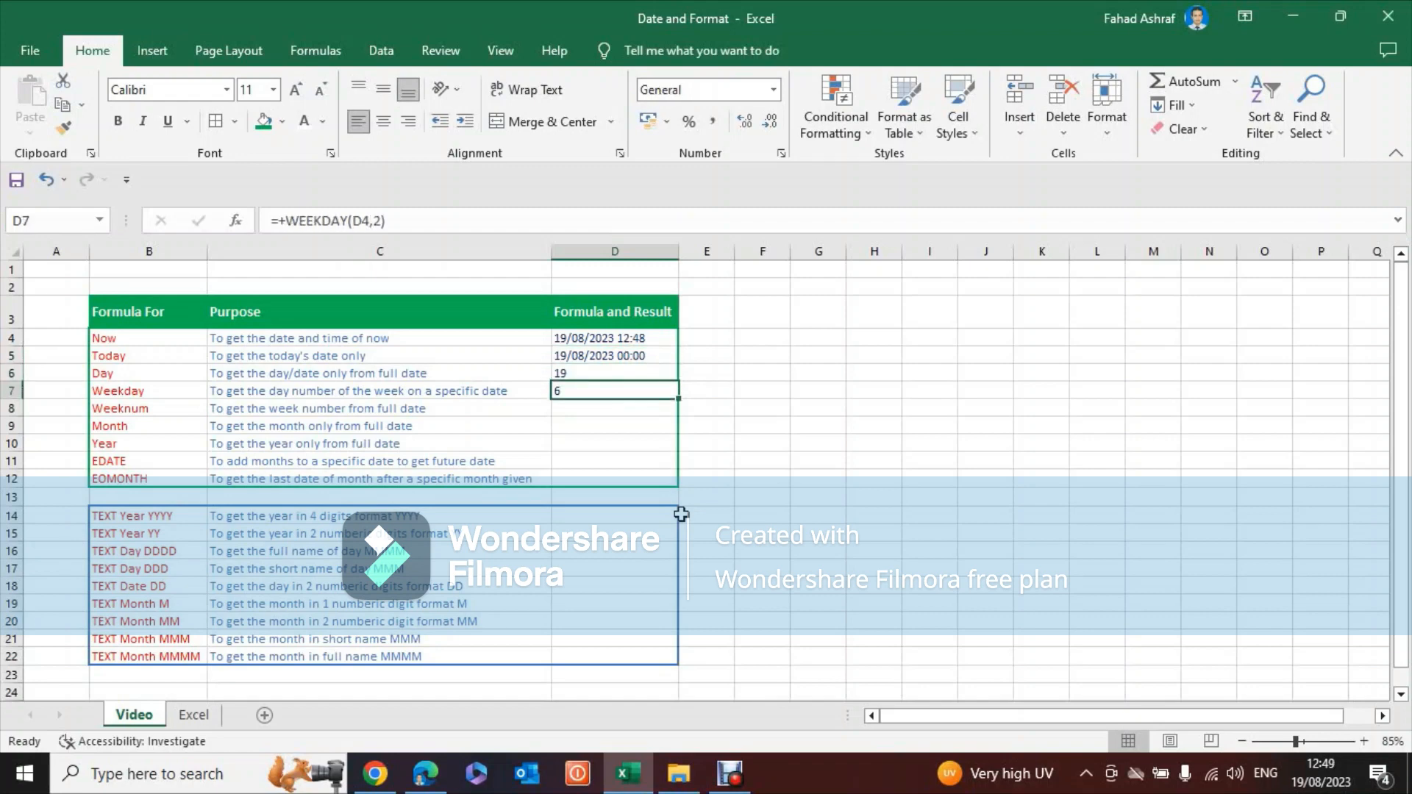
- Enter =+WEEKNUM(D4,2) in D8 to get the week number, using the return type for weeks beginning on Monday
{"action": "key", "text": "Down"}
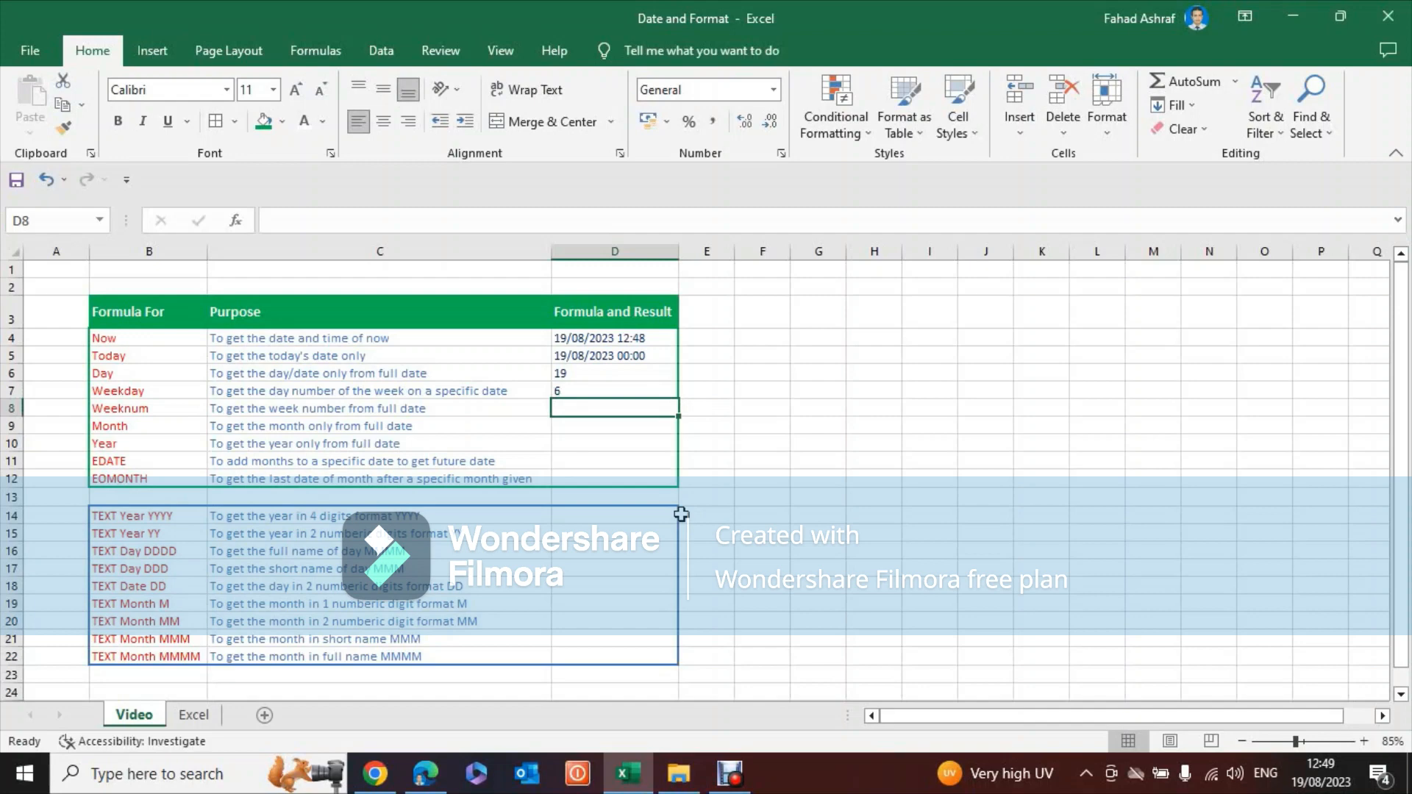
{"action": "type", "text": "+wee"}
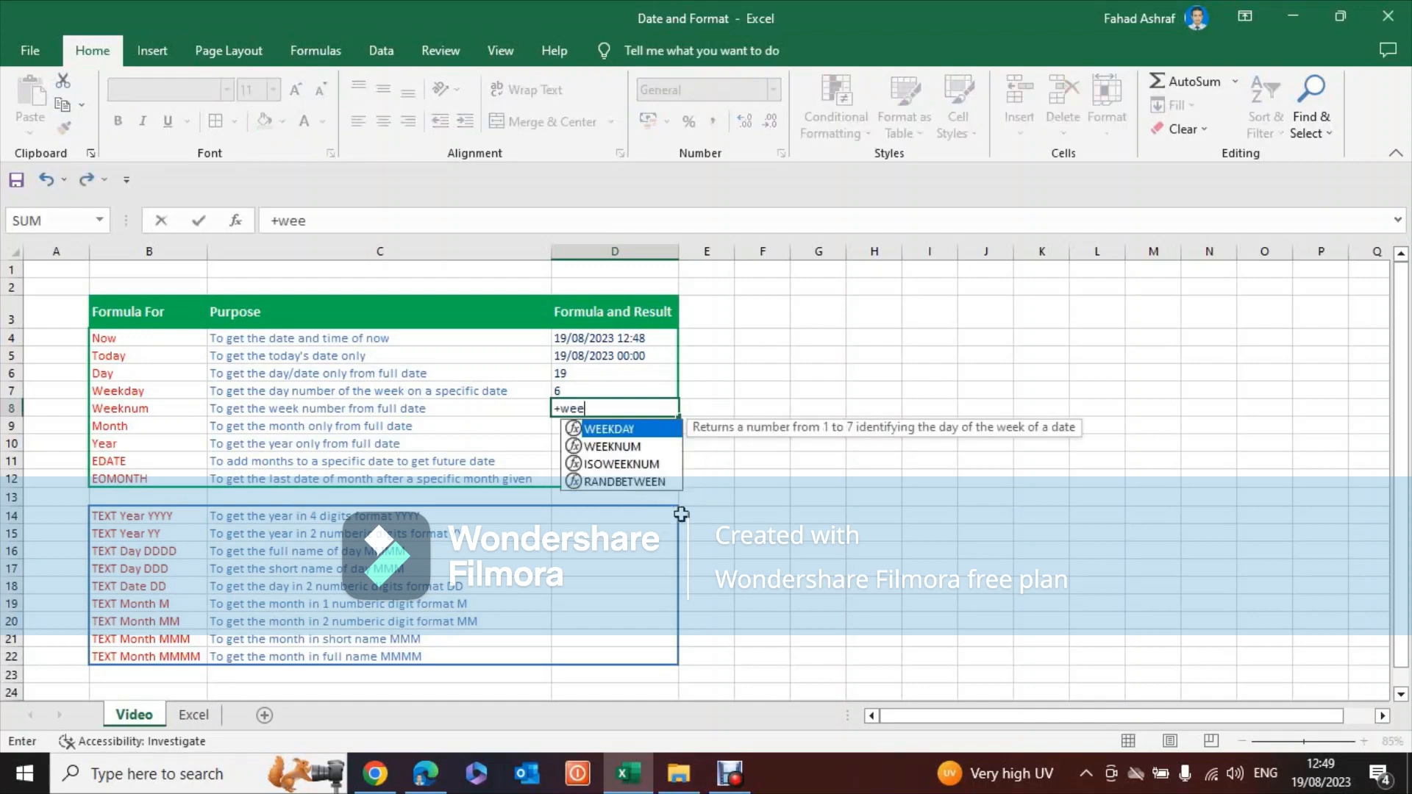
{"action": "type", "text": "k"}
{"action": "key", "text": "Down"}
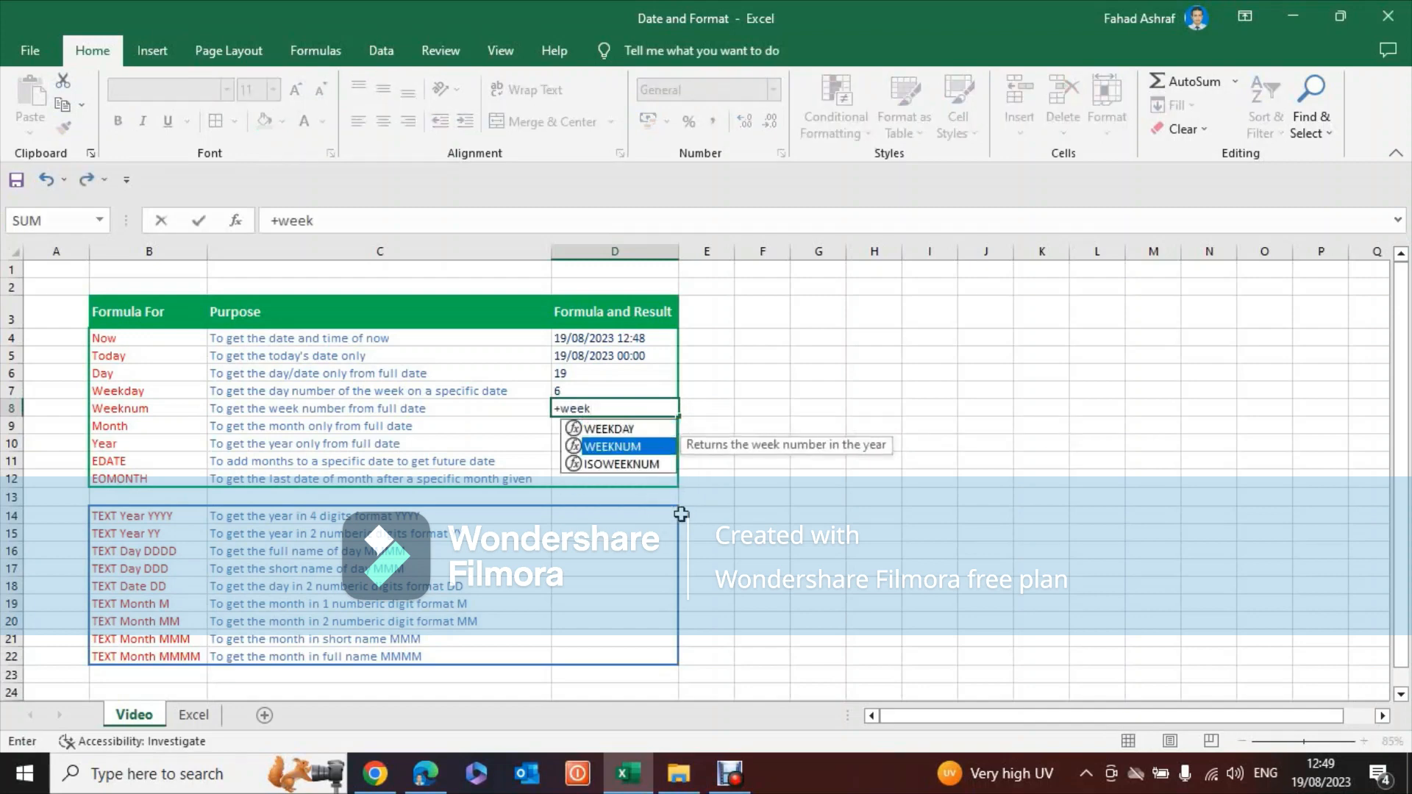
{"action": "type", "text": "("}
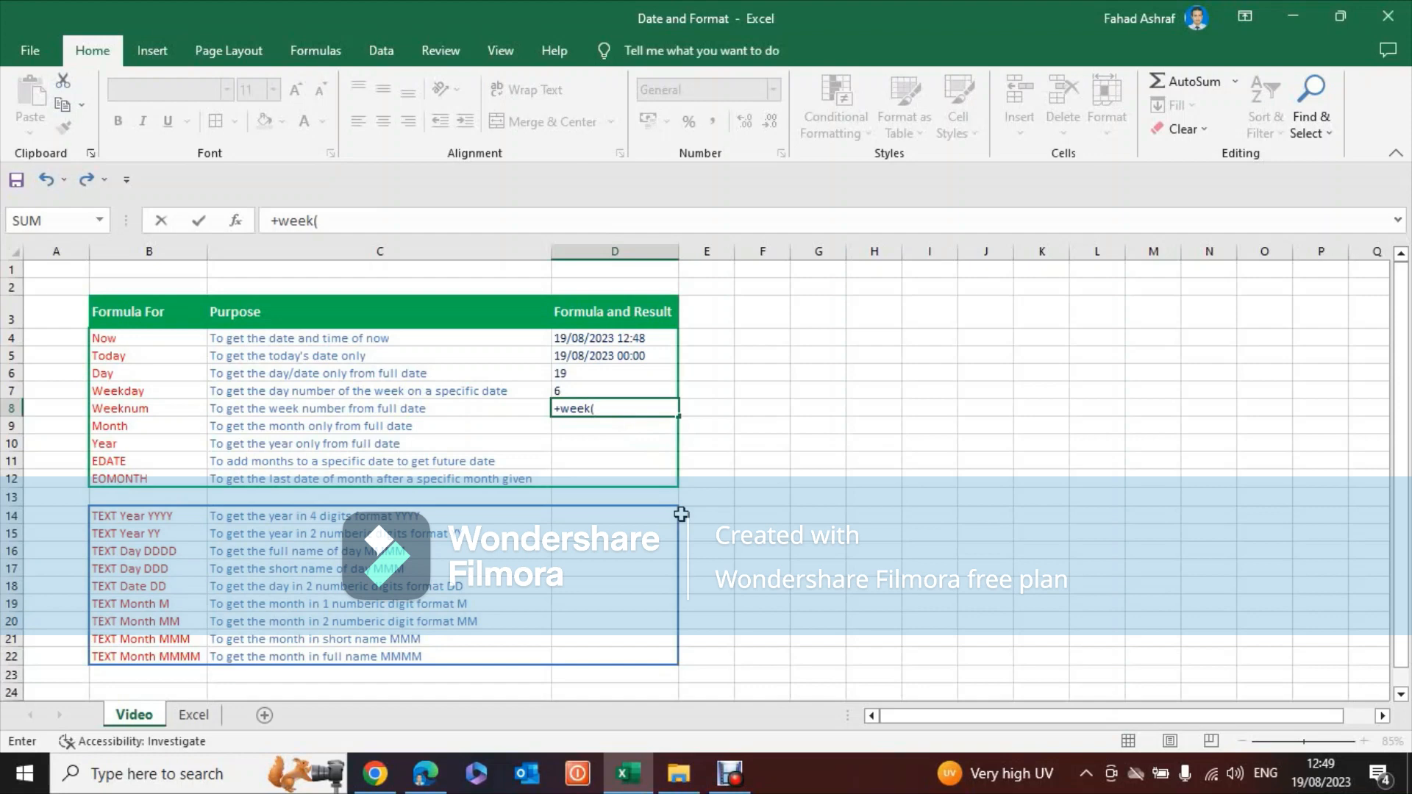
{"action": "key", "text": "BackSpace"}
{"action": "key", "text": "BackSpace"}
{"action": "key", "text": "Down"}
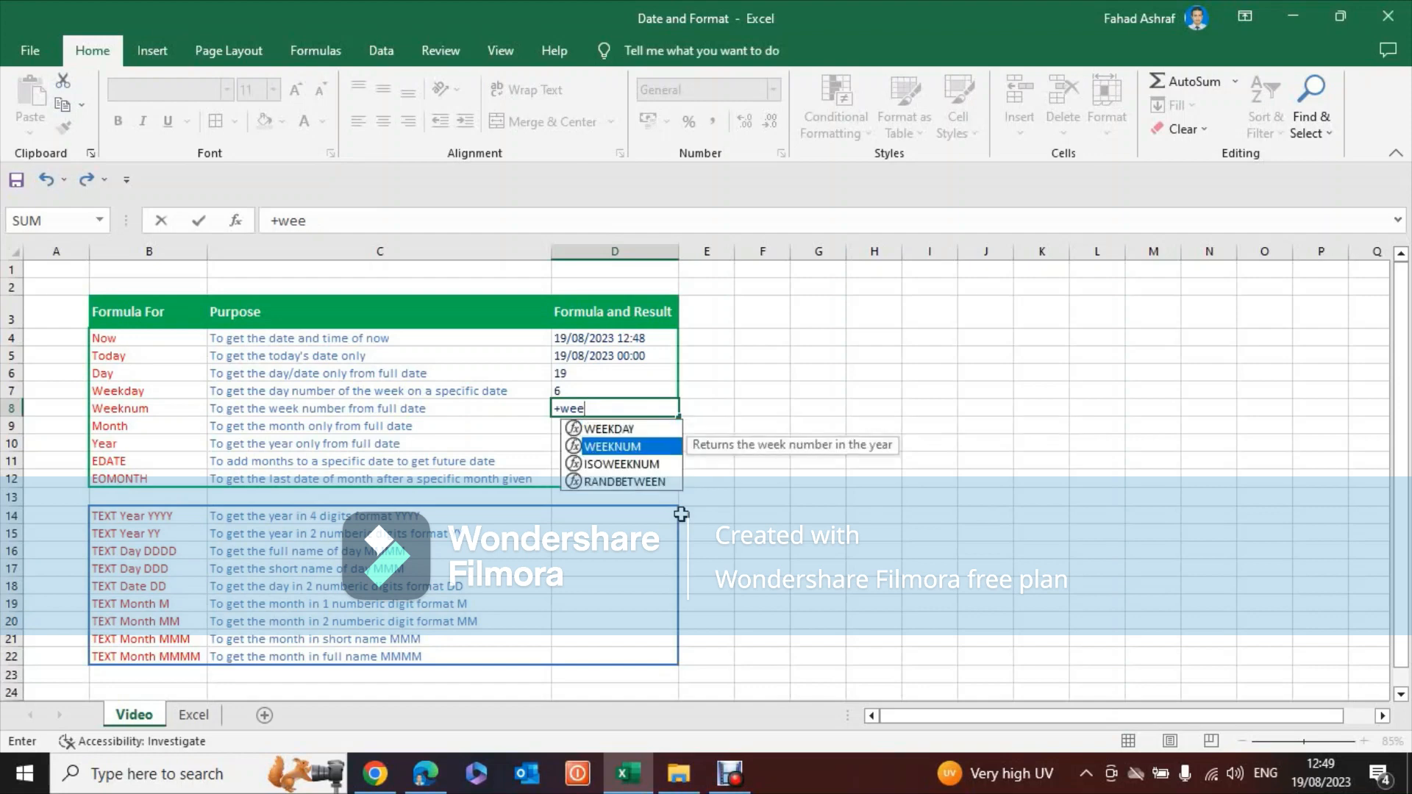
{"action": "key", "text": "Tab"}
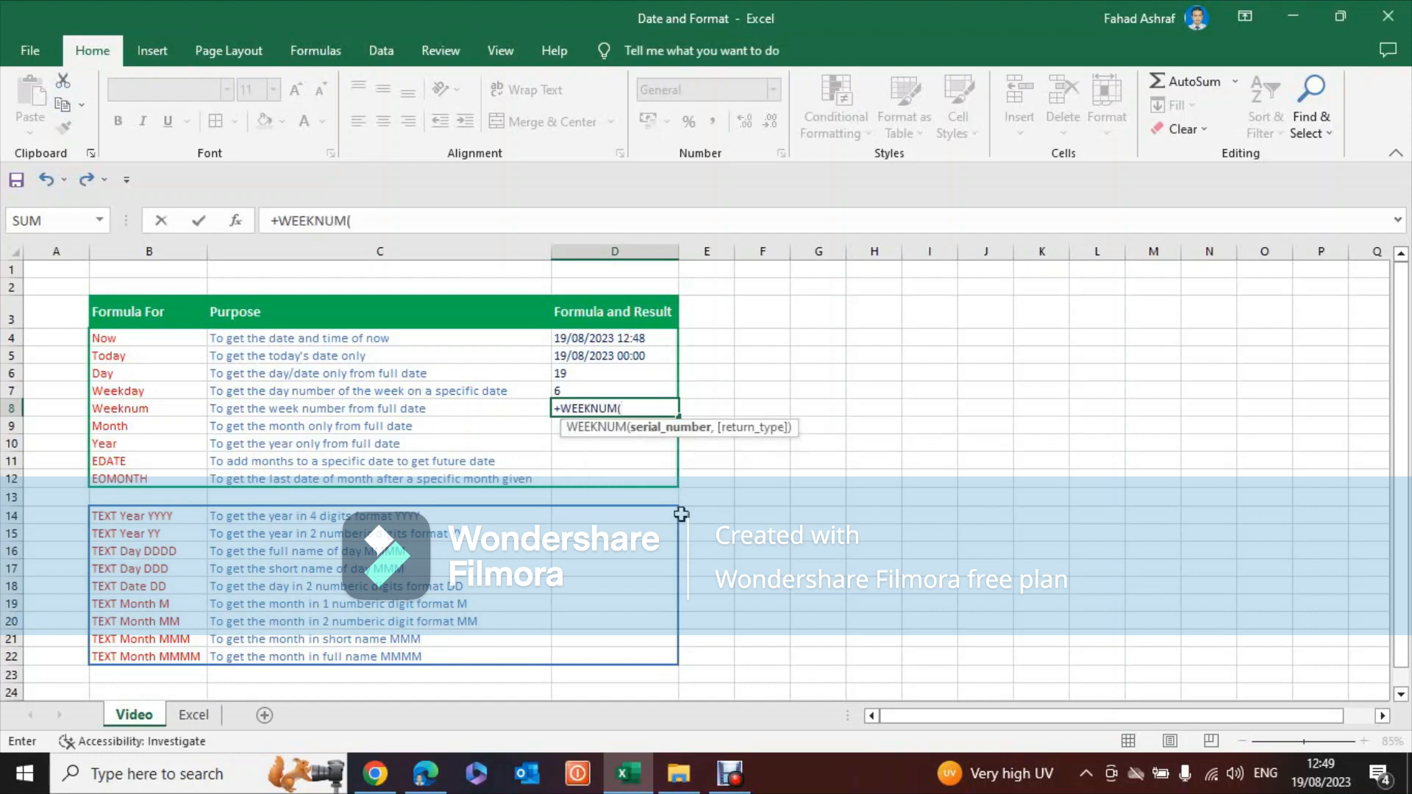
{"action": "key", "text": "Up"}
{"action": "key", "text": "Up"}
{"action": "key", "text": "Up"}
{"action": "key", "text": "Up"}
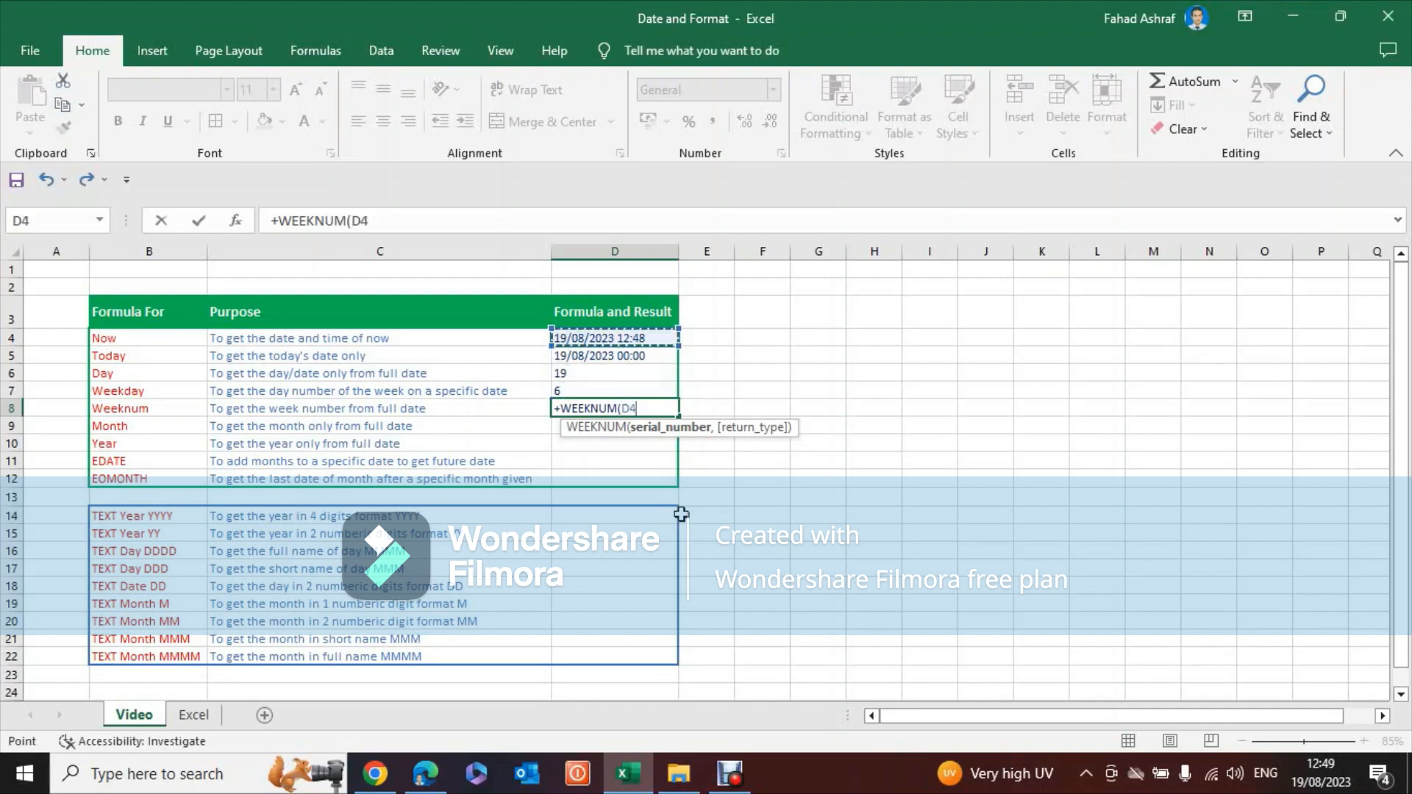
{"action": "type", "text": ","}
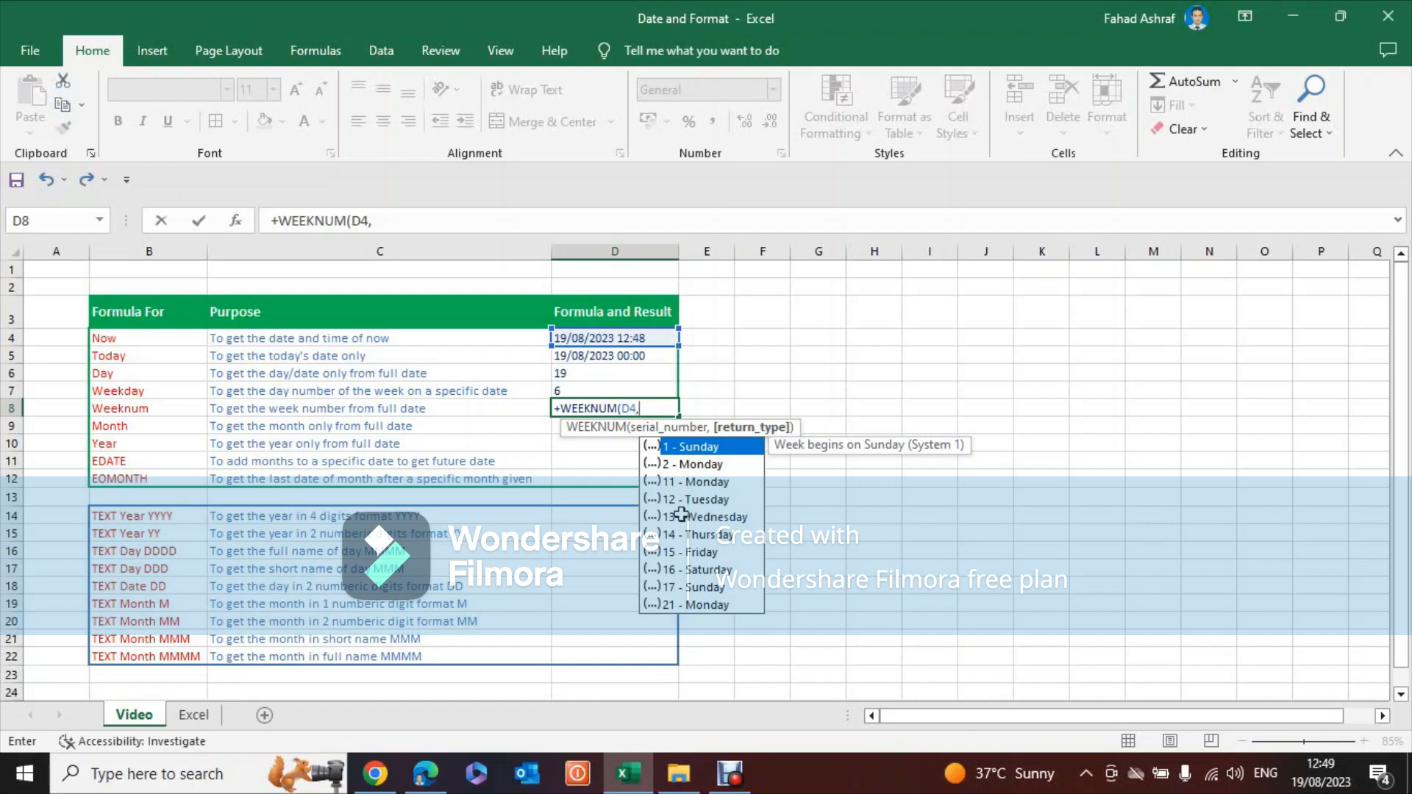
{"action": "key", "text": "Down"}
{"action": "key", "text": "Tab"}
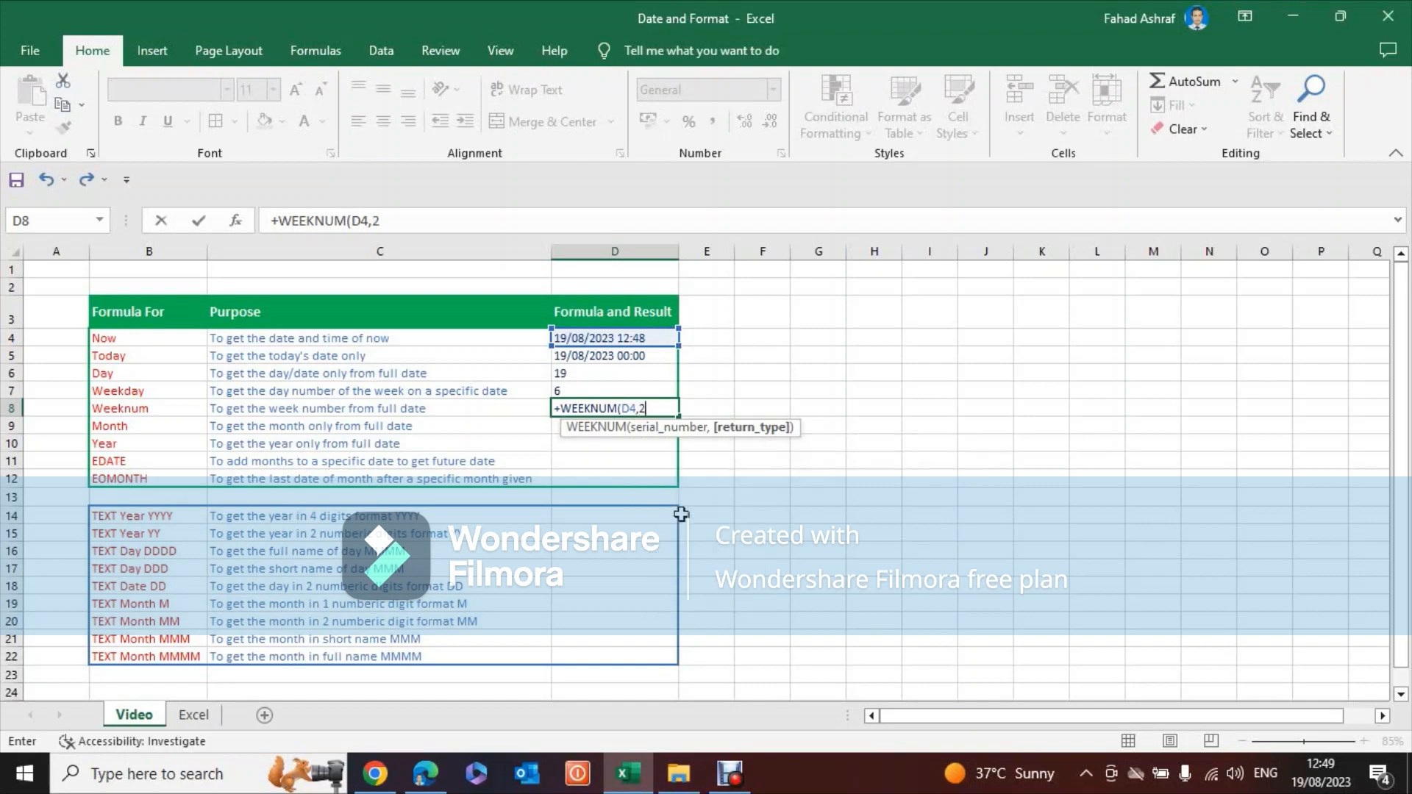
{"action": "type", "text": ")"}
{"action": "key", "text": "ctrl+Return"}
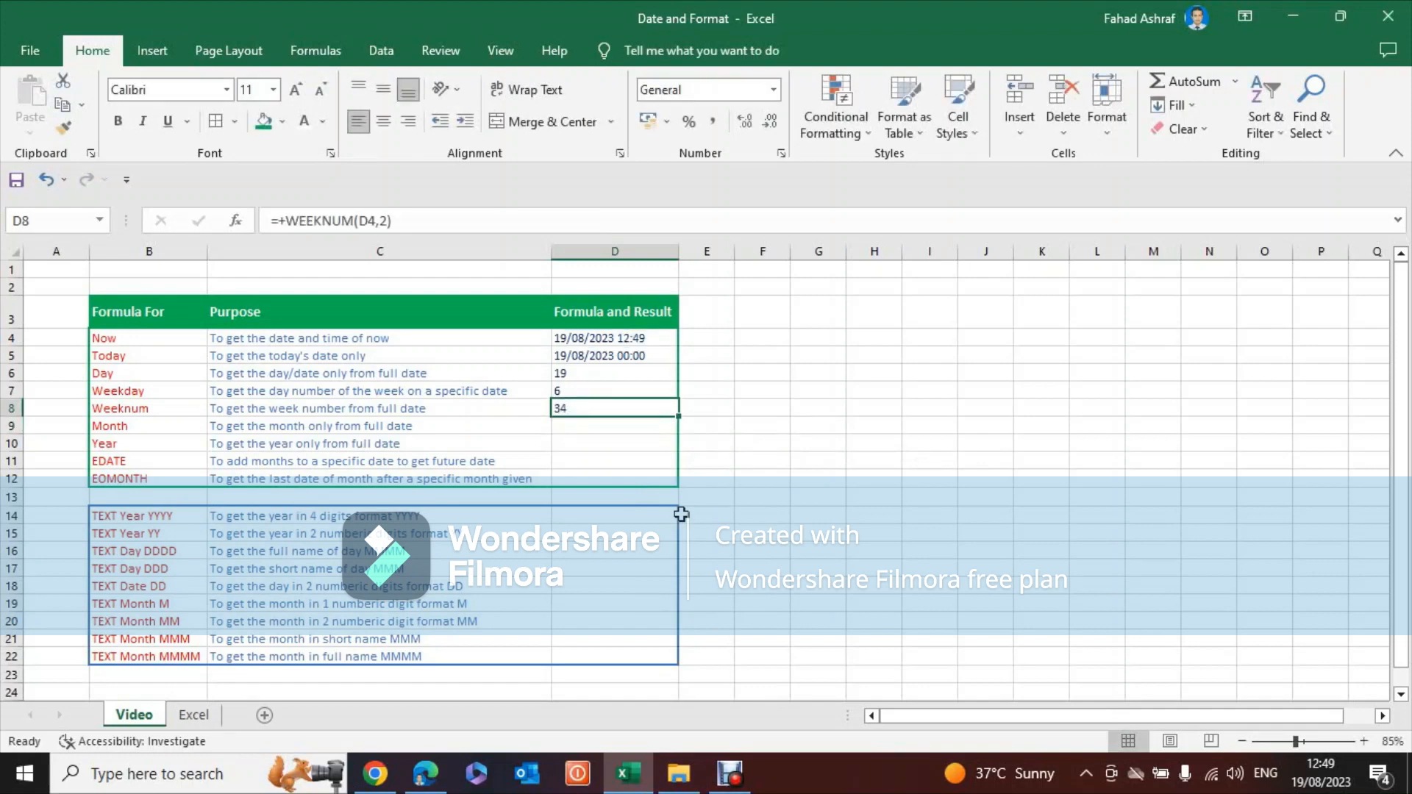
- Check the WEEKNUM result in D8 against the current date in D5
{"action": "key", "text": "Up"}
{"action": "key", "text": "Up"}
{"action": "key", "text": "Up"}
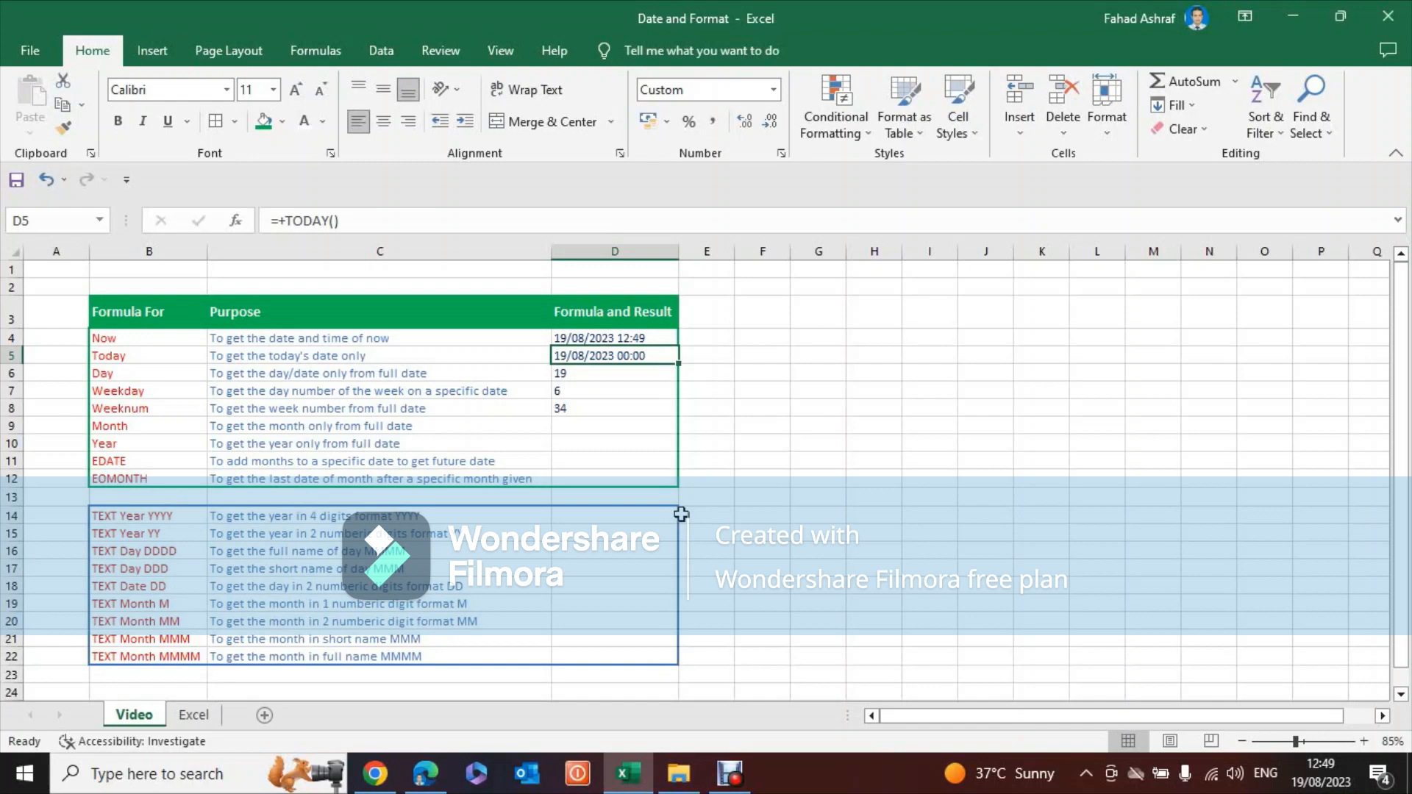
{"action": "key", "text": "Down"}
{"action": "key", "text": "Down"}
{"action": "key", "text": "Down"}
- Enter the formula =+MONTH(D4) in D9 to extract the month from the full date
{"action": "key", "text": "Down"}
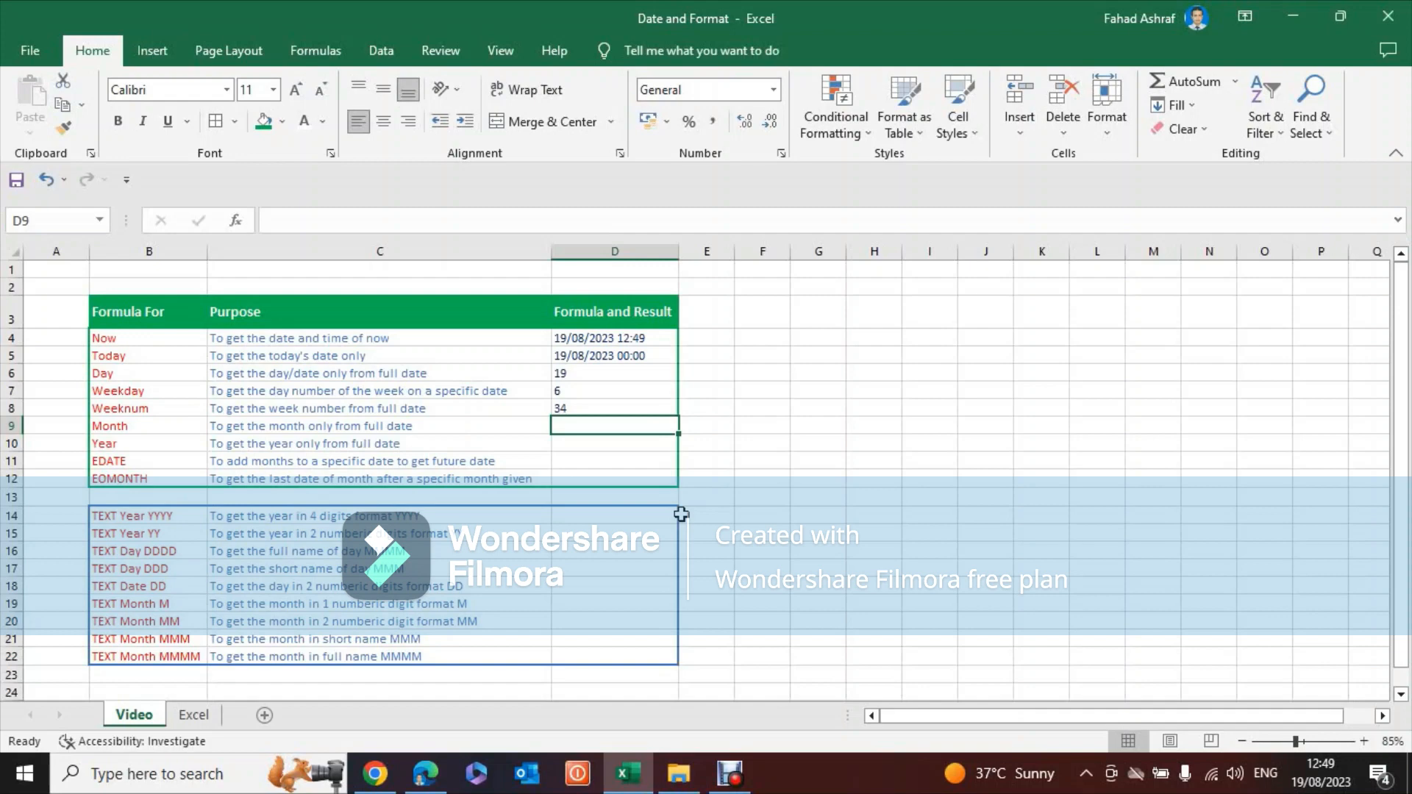
{"action": "type", "text": "+"}
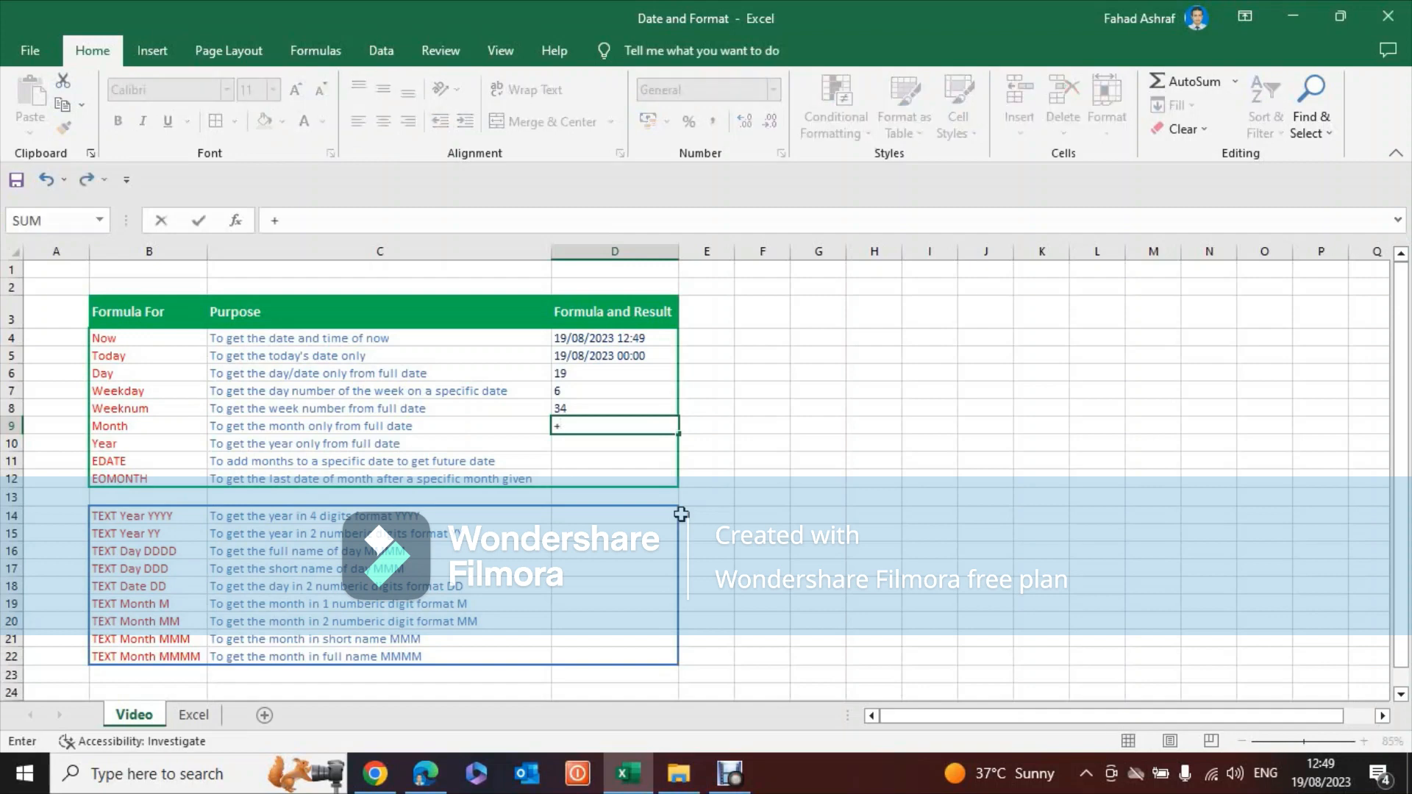
{"action": "type", "text": "month("}
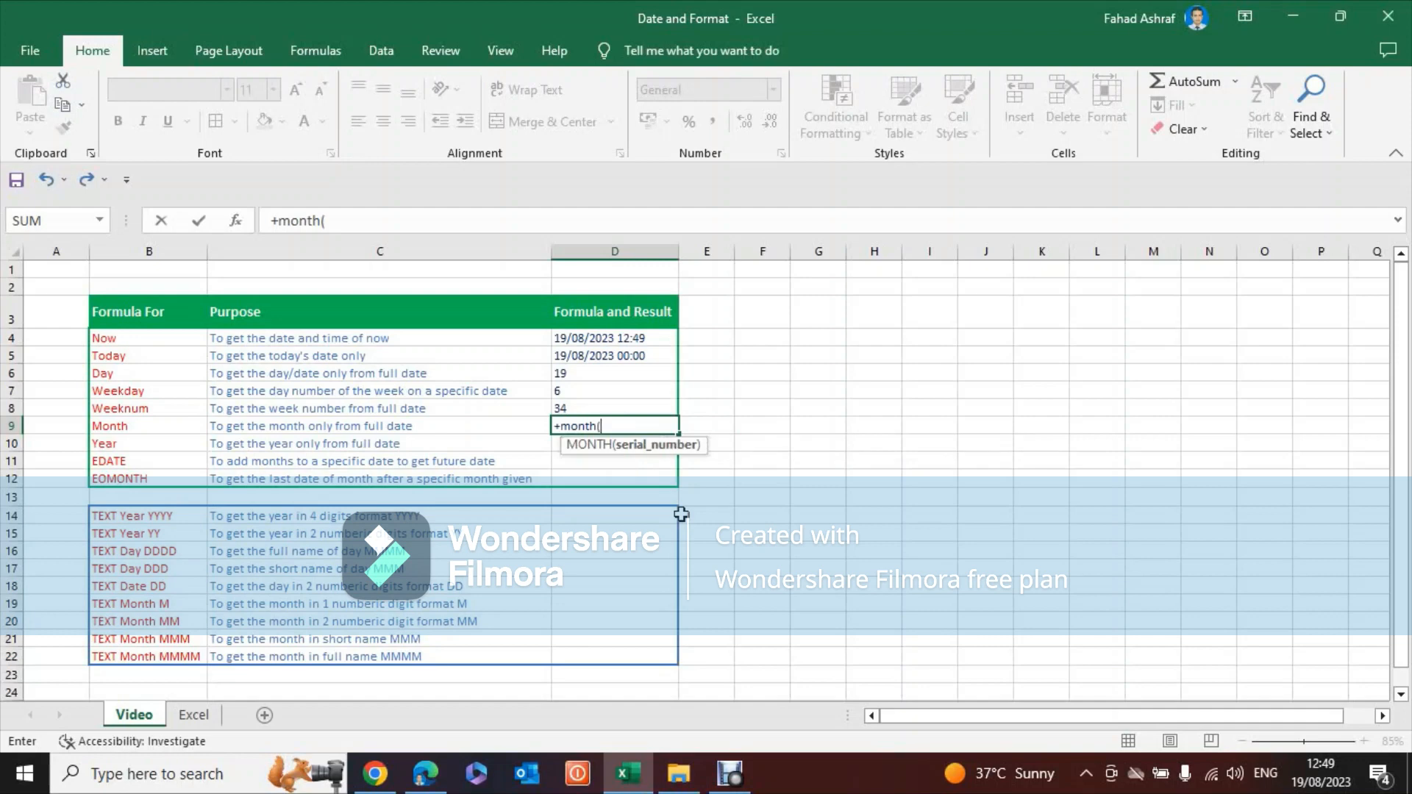
{"action": "key", "text": "Up"}
{"action": "key", "text": "Up"}
{"action": "key", "text": "Up"}
{"action": "key", "text": "Up"}
{"action": "key", "text": "Up"}
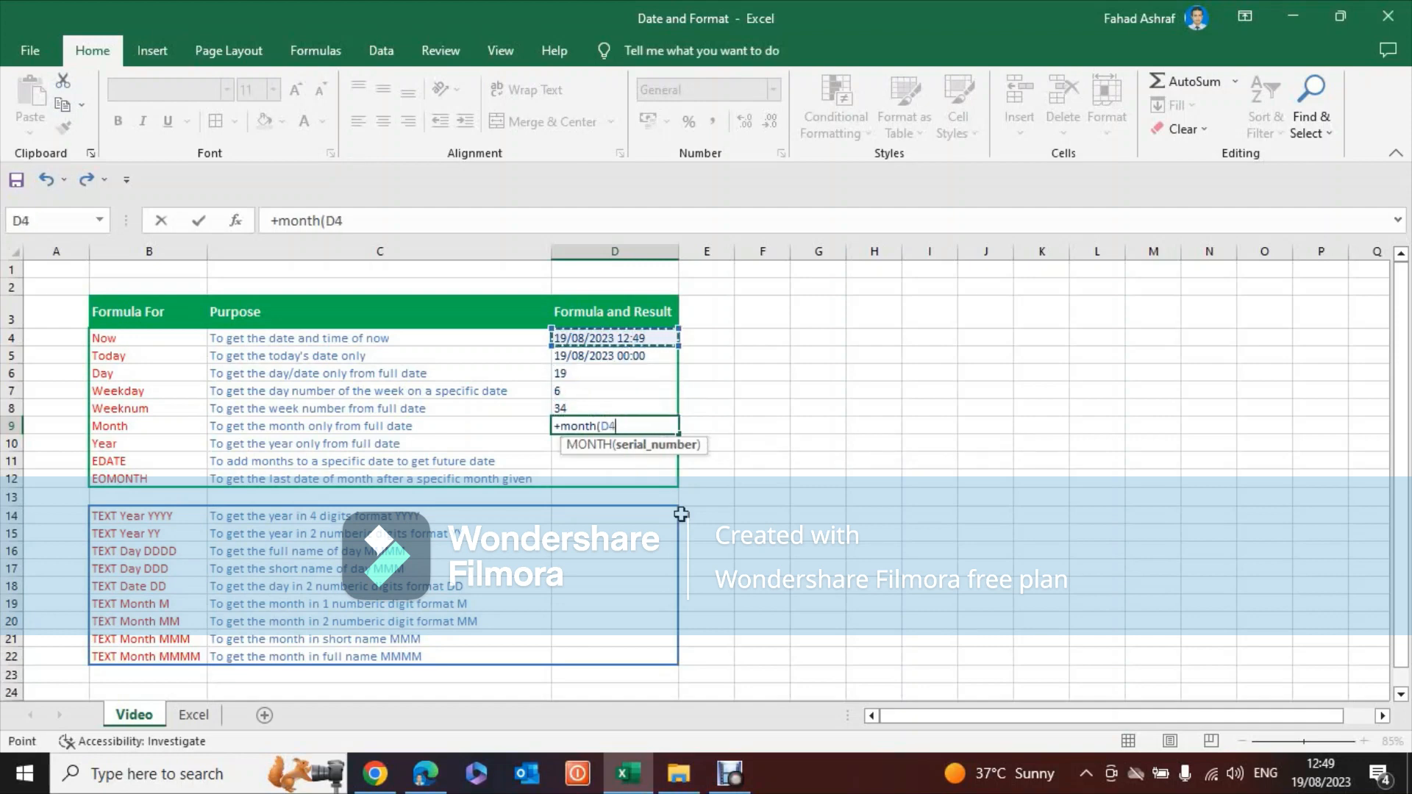
{"action": "key", "text": "Return"}
{"action": "key", "text": "Up"}
{"action": "key", "text": "Left"}
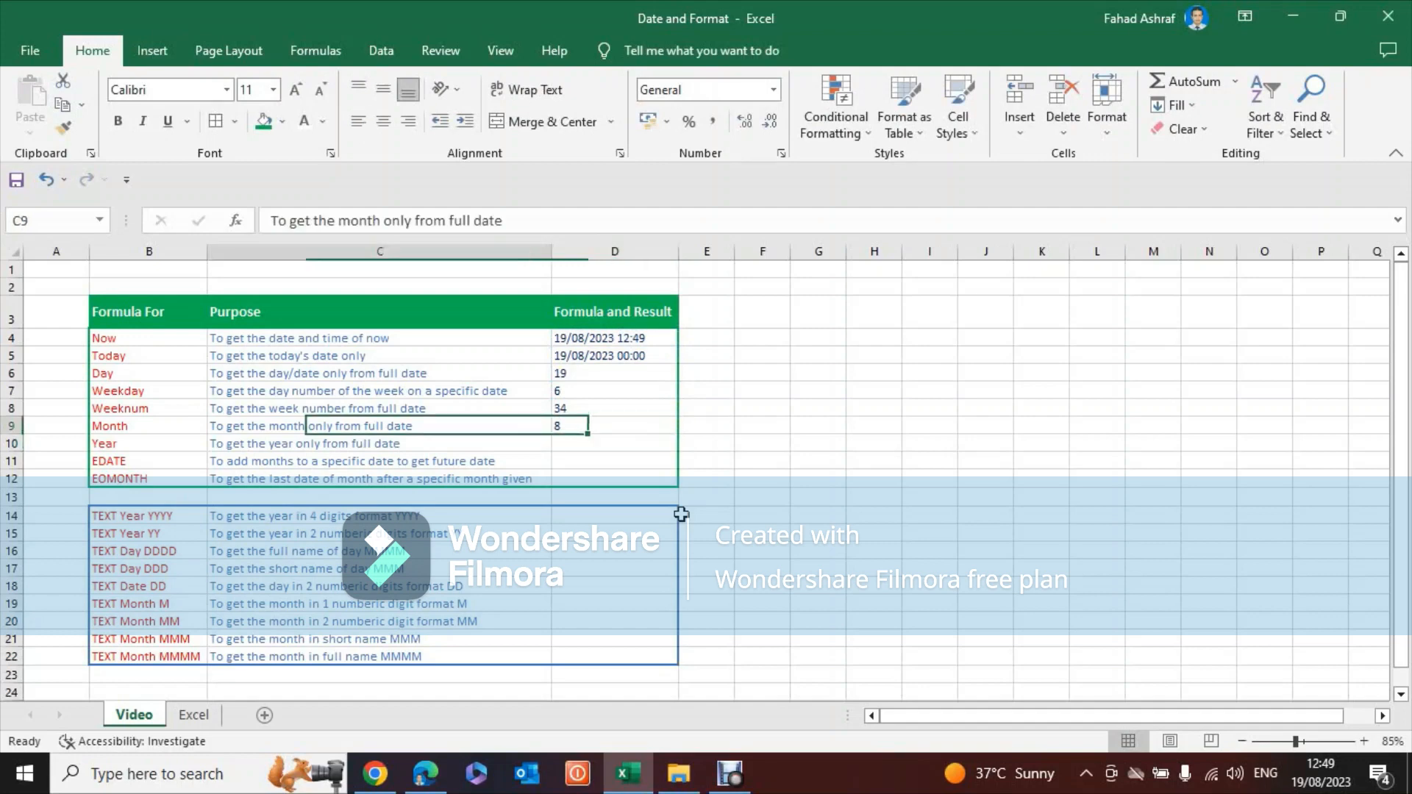
{"action": "key", "text": "Left"}
{"action": "key", "text": "Right"}
{"action": "key", "text": "Right"}
{"action": "key", "text": "Right"}
- Enter the formula =+YEAR(D4) in D10 to extract the year from the full date
{"action": "key", "text": "Down"}
{"action": "key", "text": "Left"}
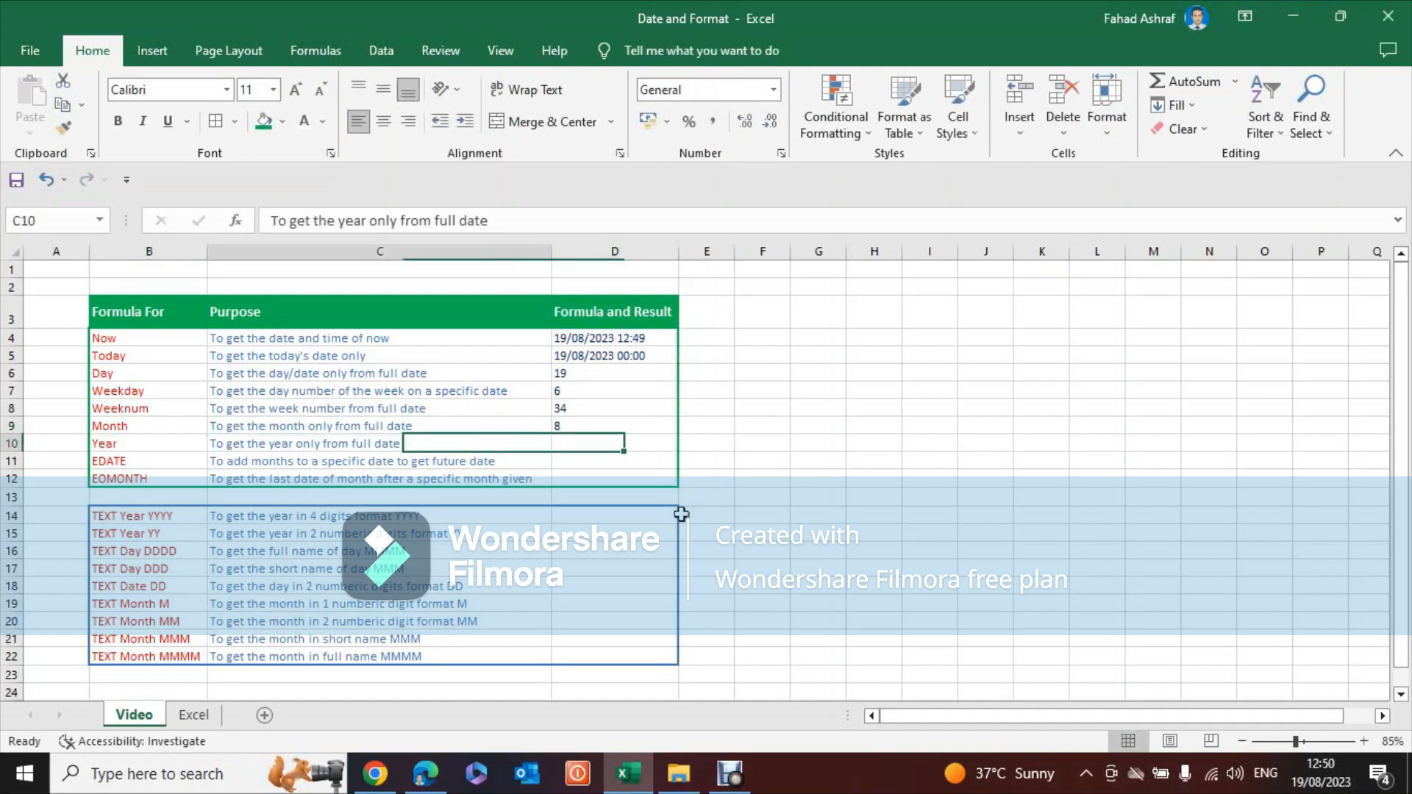
{"action": "key", "text": "Right"}
{"action": "type", "text": "+year"}
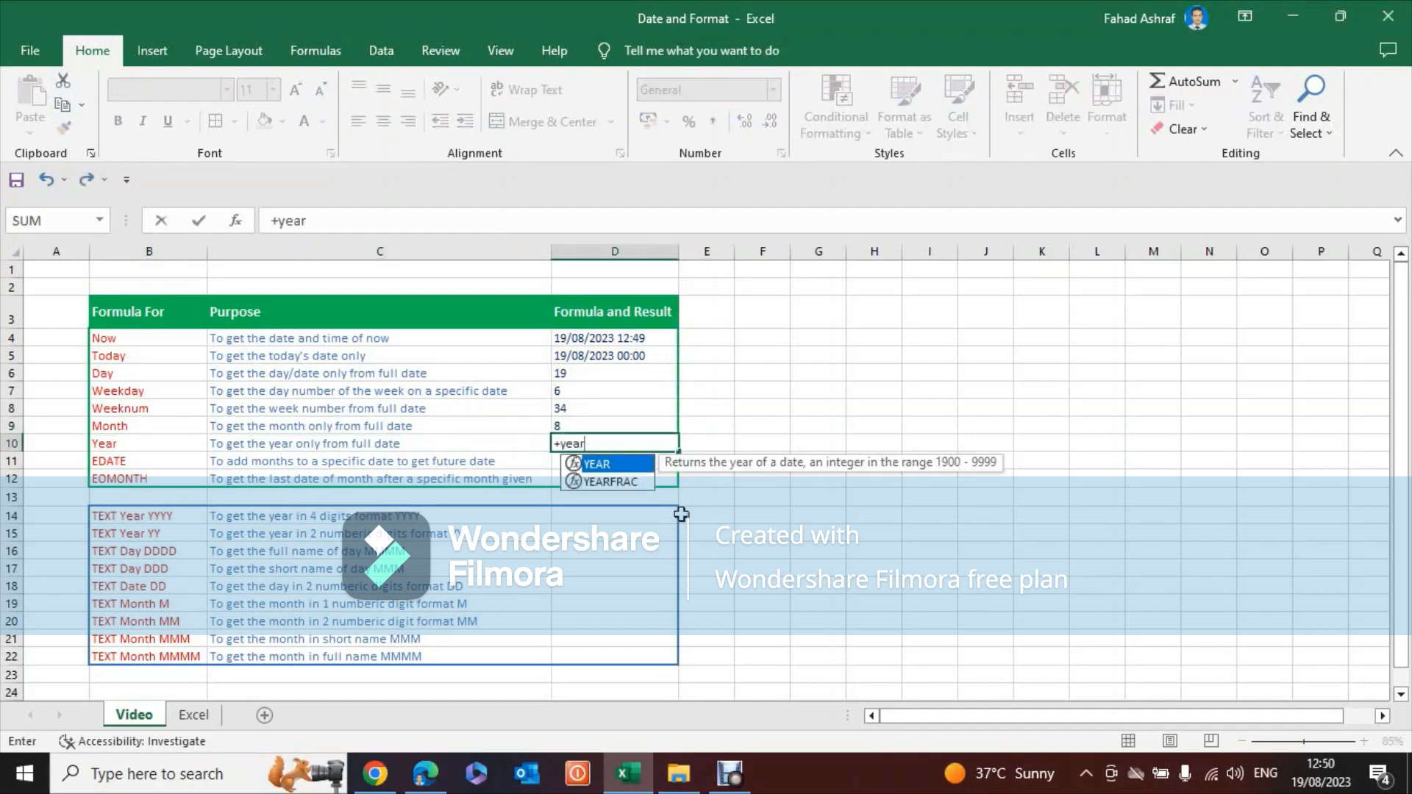
{"action": "type", "text": "("}
{"action": "key", "text": "Up"}
{"action": "key", "text": "Up"}
{"action": "key", "text": "Up"}
{"action": "key", "text": "Up"}
{"action": "key", "text": "Up"}
{"action": "key", "text": "Up"}
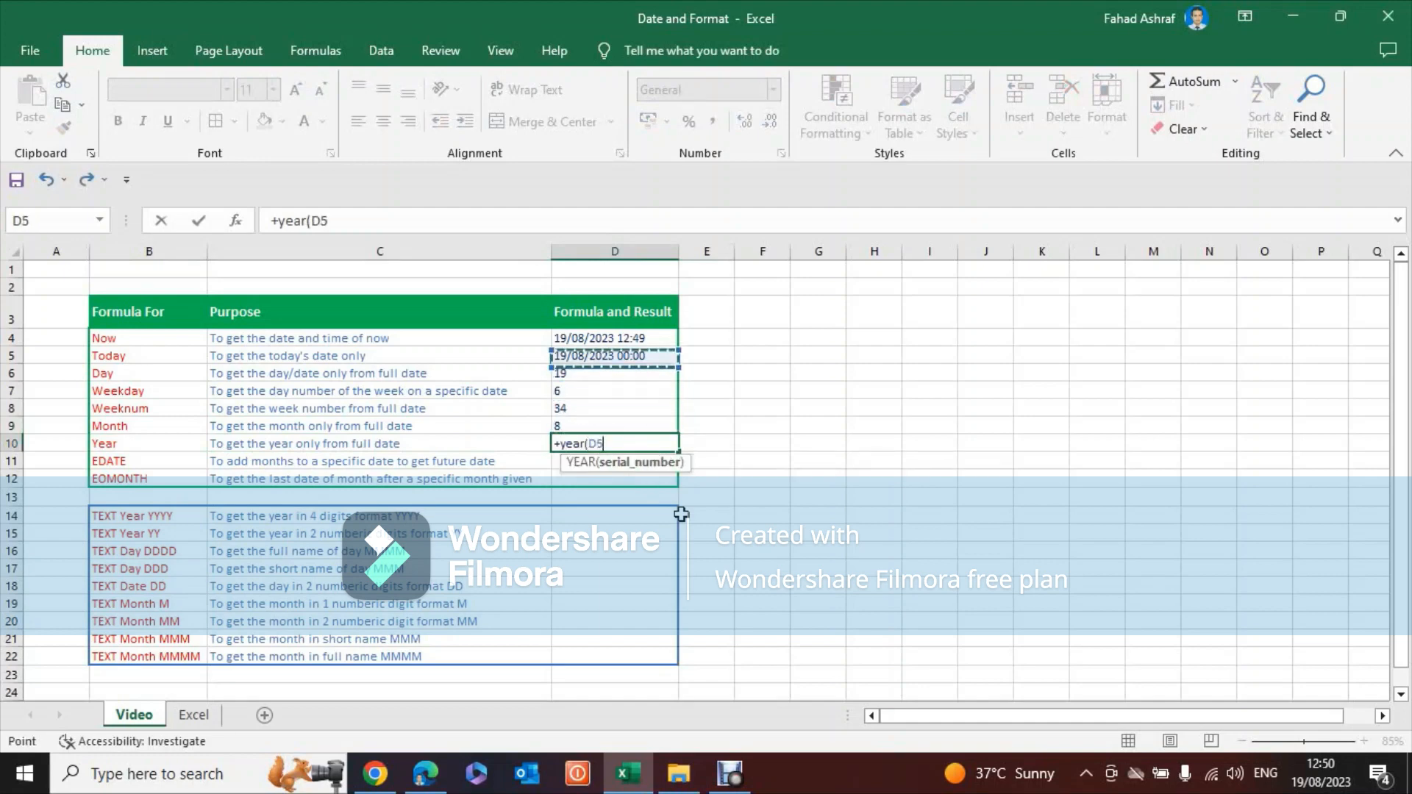
{"action": "key", "text": "Return"}
{"action": "key", "text": "Up"}
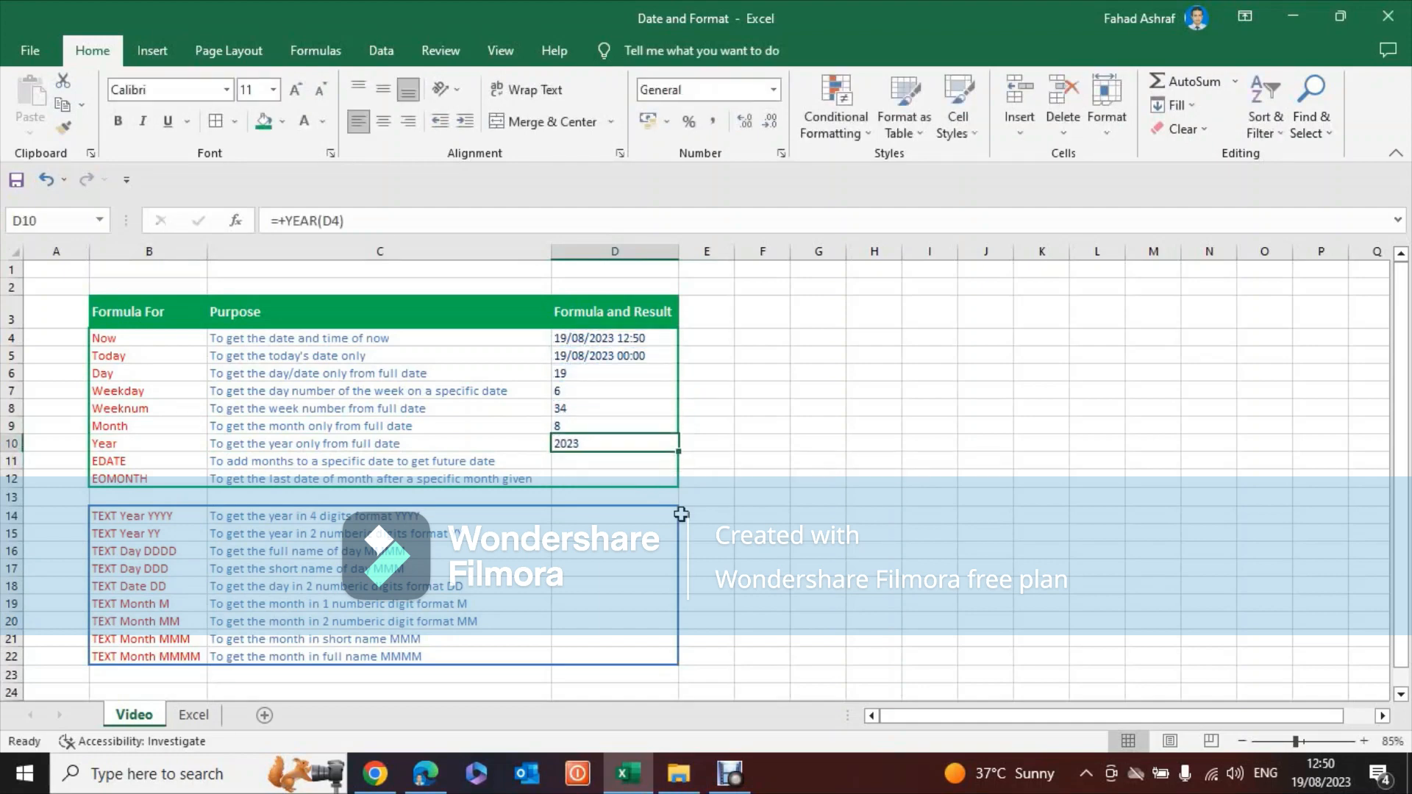
- Enter the formula =+EDATE(D4,1) in D11 to get the date one month after the date in D4
{"action": "key", "text": "Down"}
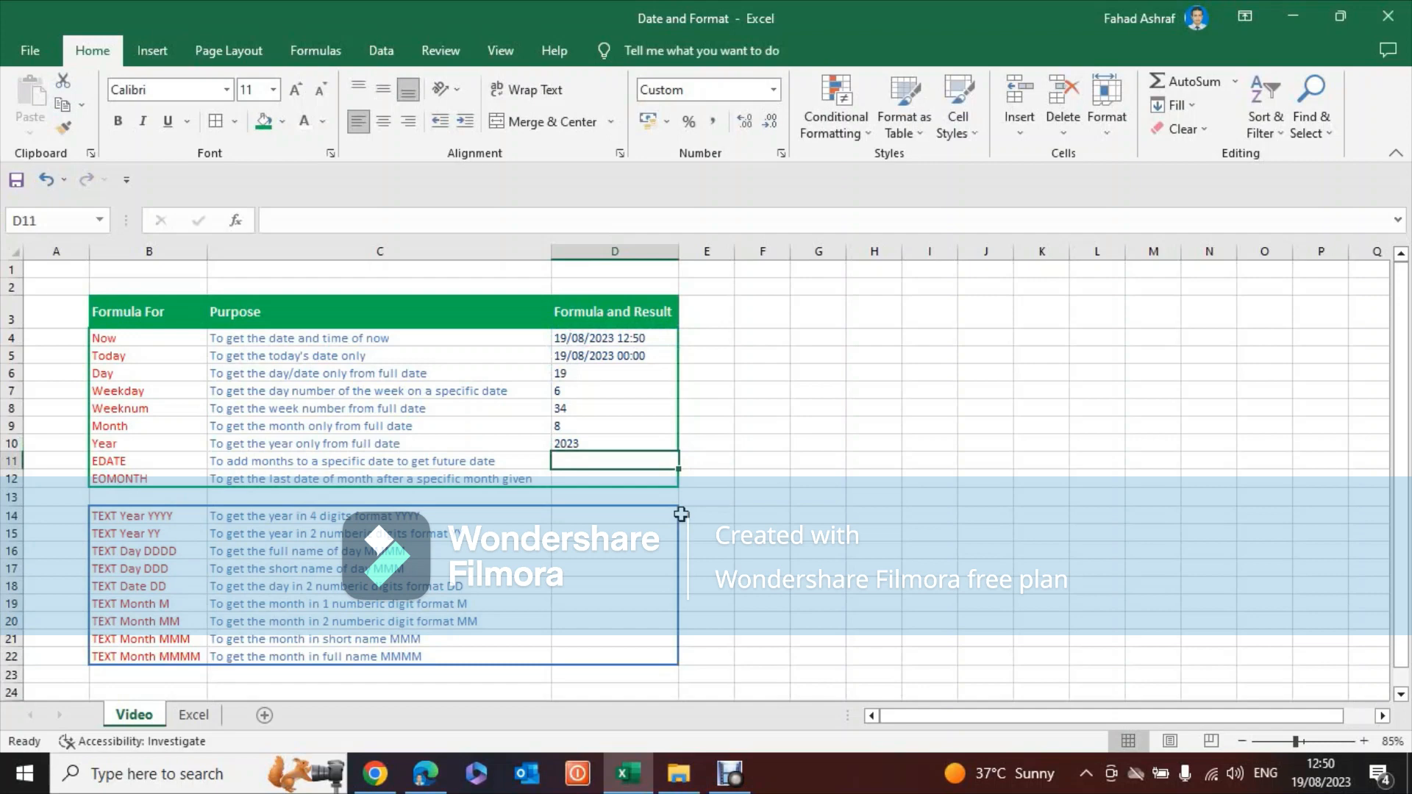
{"action": "type", "text": "+edat"}
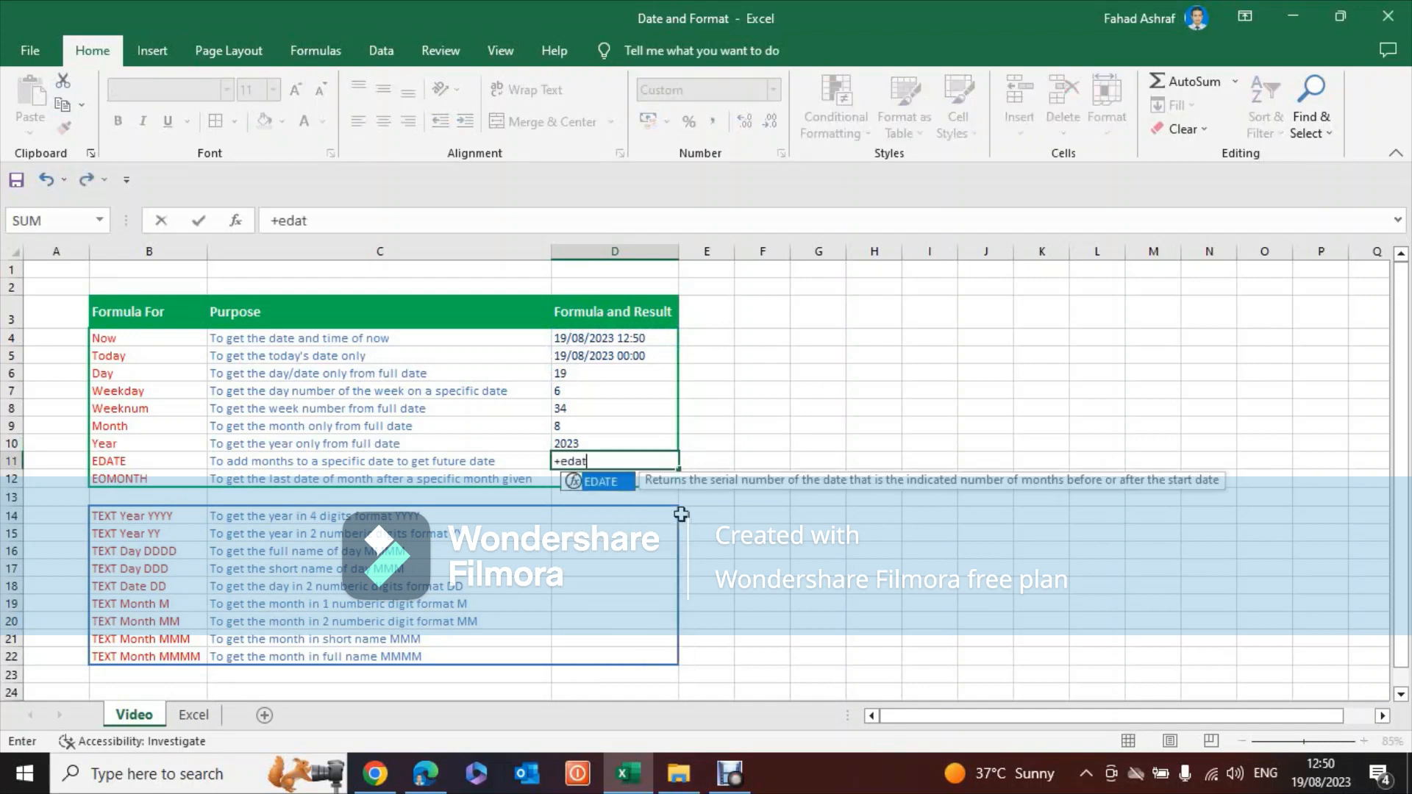
{"action": "type", "text": "e("}
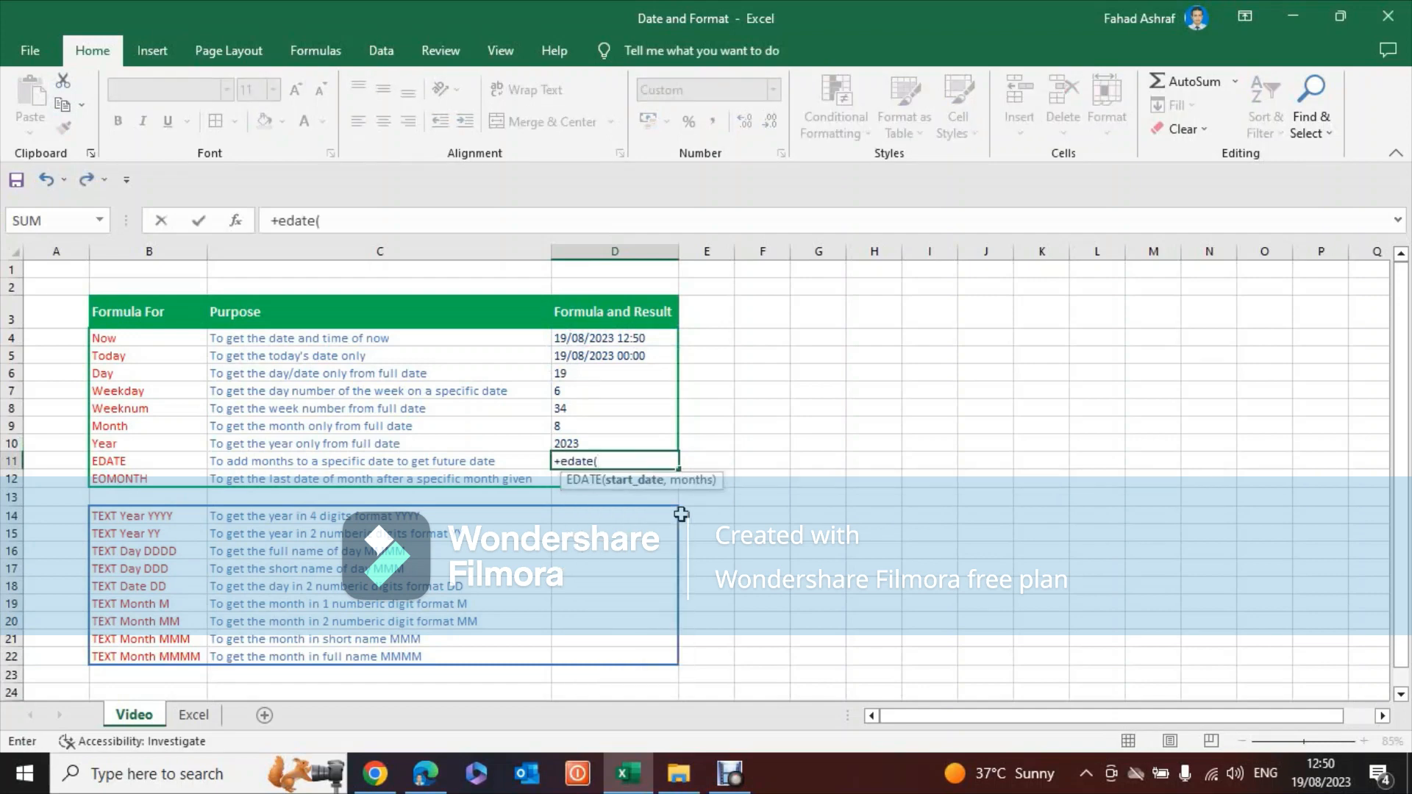
{"action": "key", "text": "Up"}
{"action": "key", "text": "Up"}
{"action": "key", "text": "Up"}
{"action": "key", "text": "Up"}
{"action": "key", "text": "Up"}
{"action": "key", "text": "Up"}
{"action": "key", "text": "Up"}
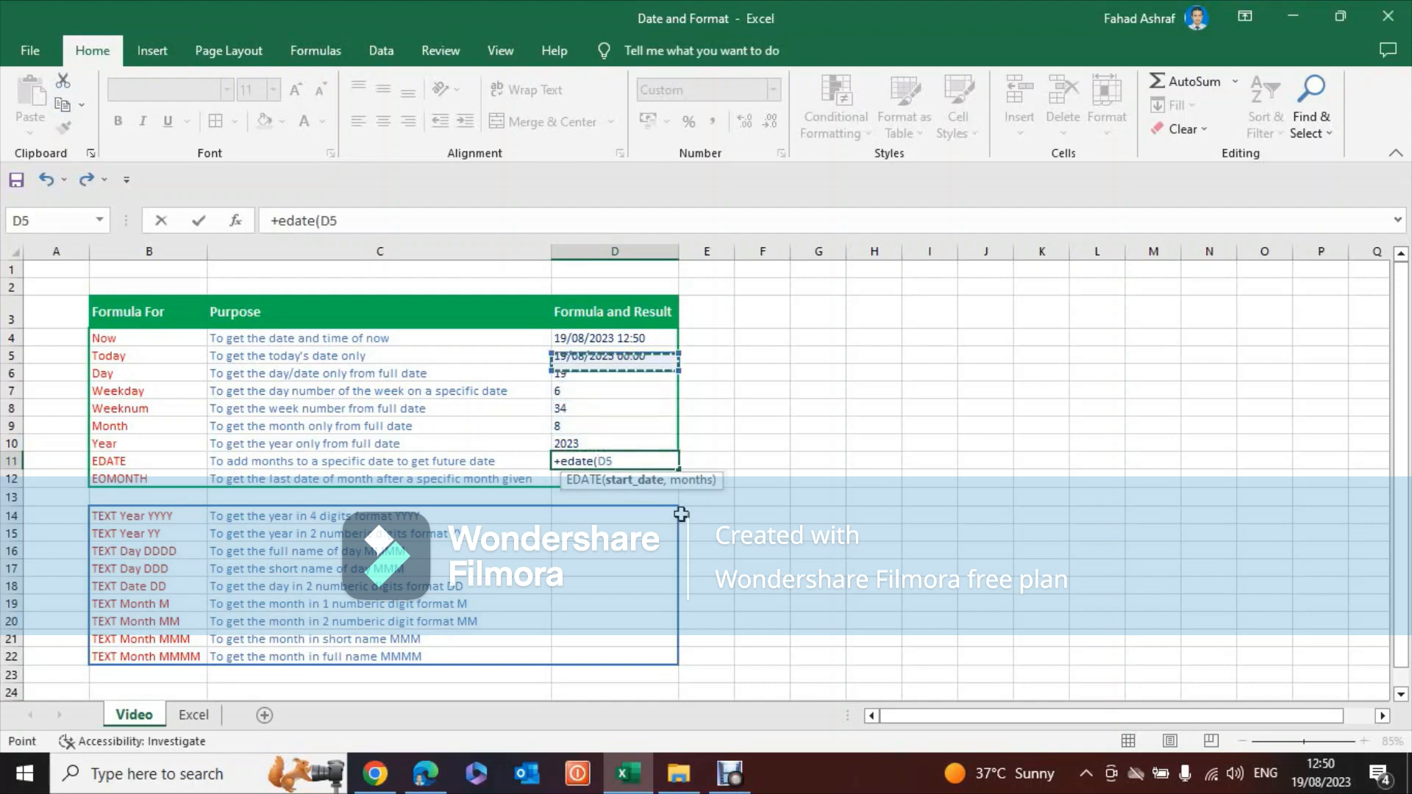
{"action": "type", "text": ","}
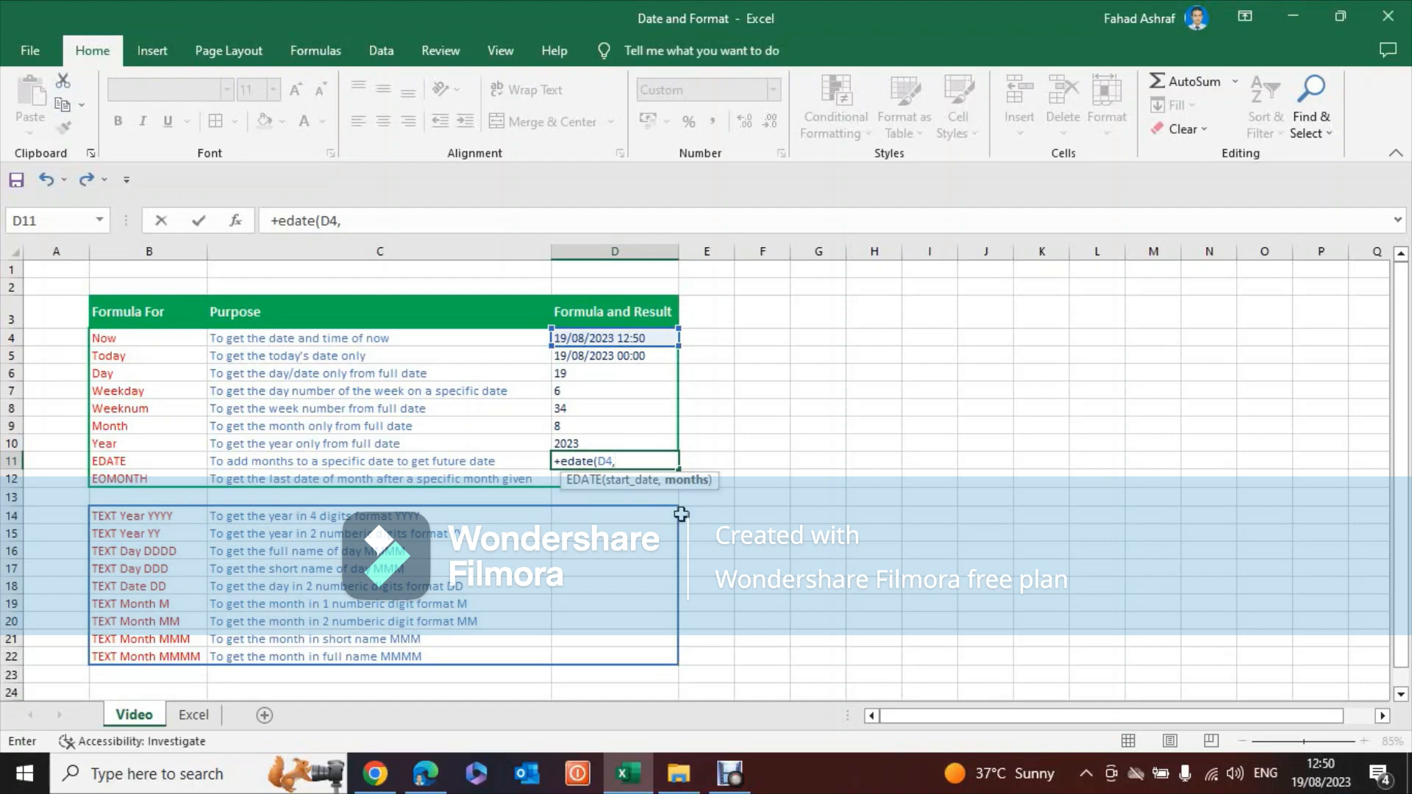
{"action": "type", "text": "1)"}
{"action": "key", "text": "Return"}
{"action": "key", "text": "Up"}
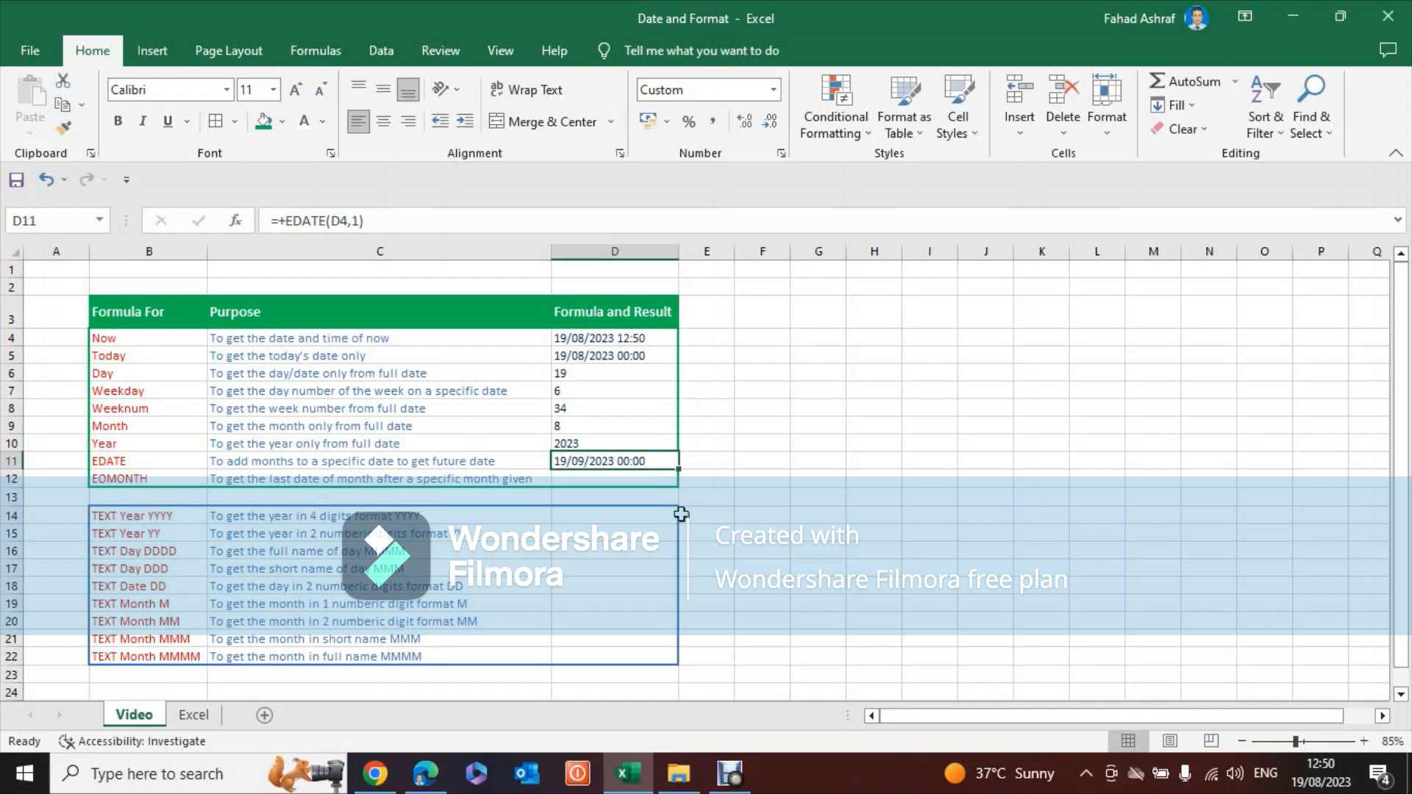
- Enter the formula =+EOMONTH(D4,1) in D12 to get the last date of the month following the date in D4
{"action": "key", "text": "Down"}
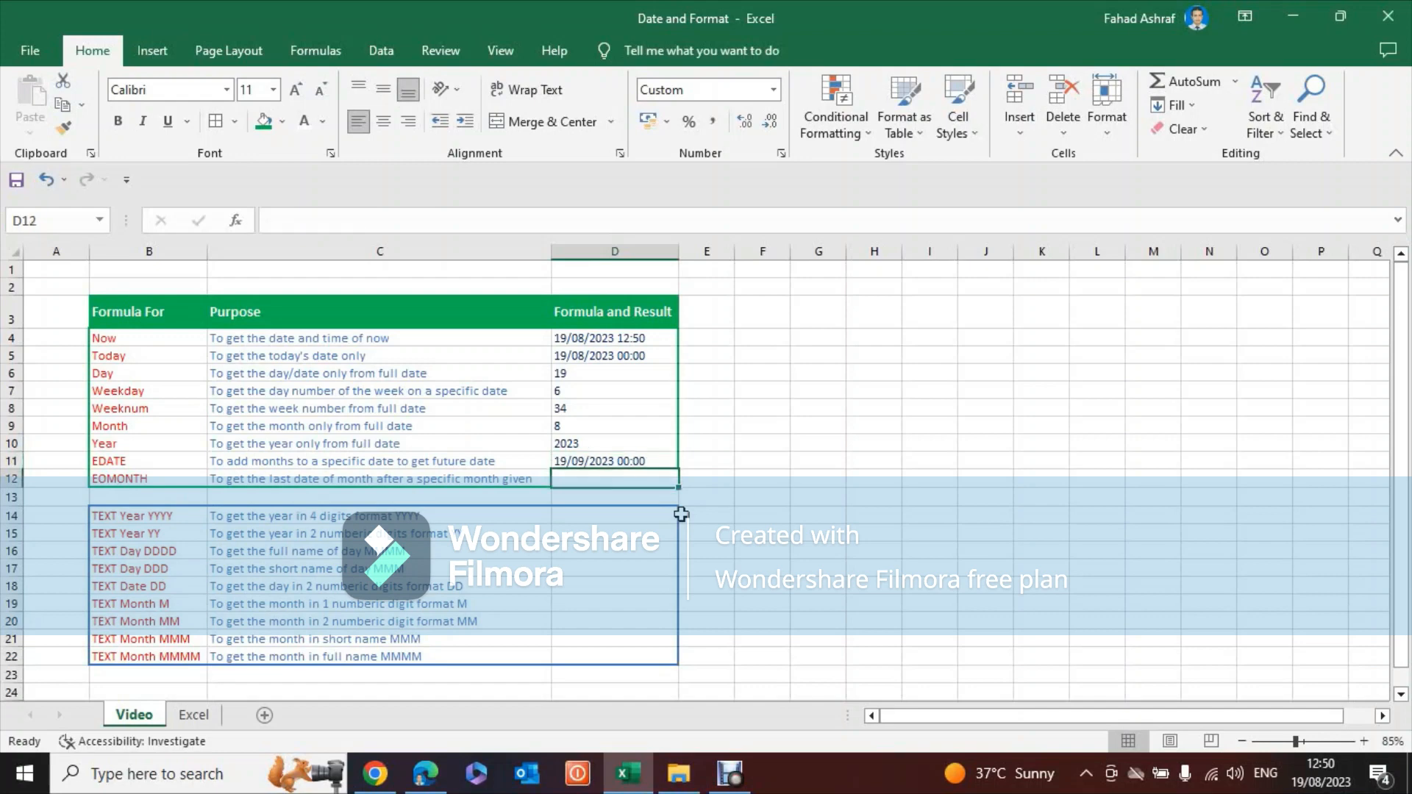
{"action": "type", "text": "+"}
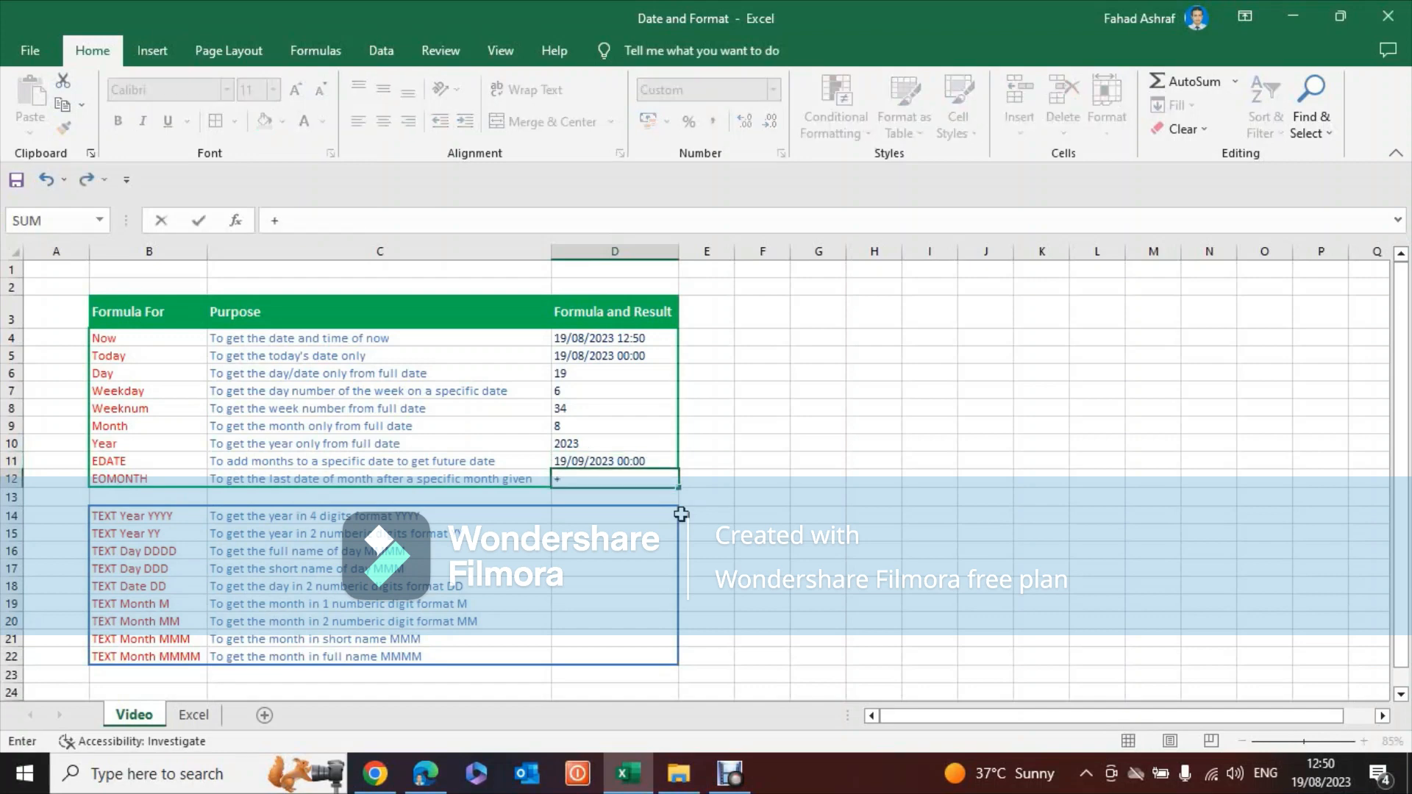
{"action": "type", "text": "eom"}
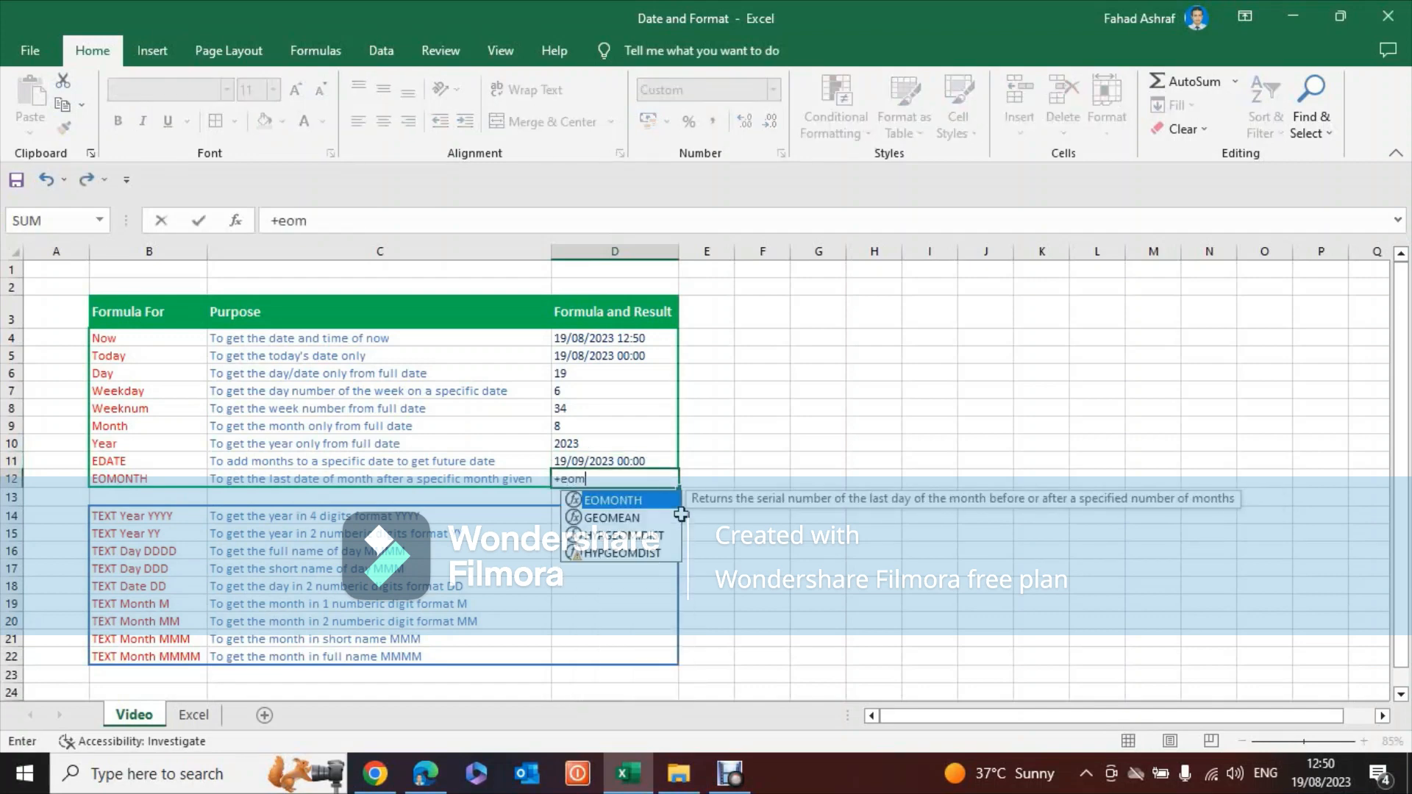
{"action": "key", "text": "Tab"}
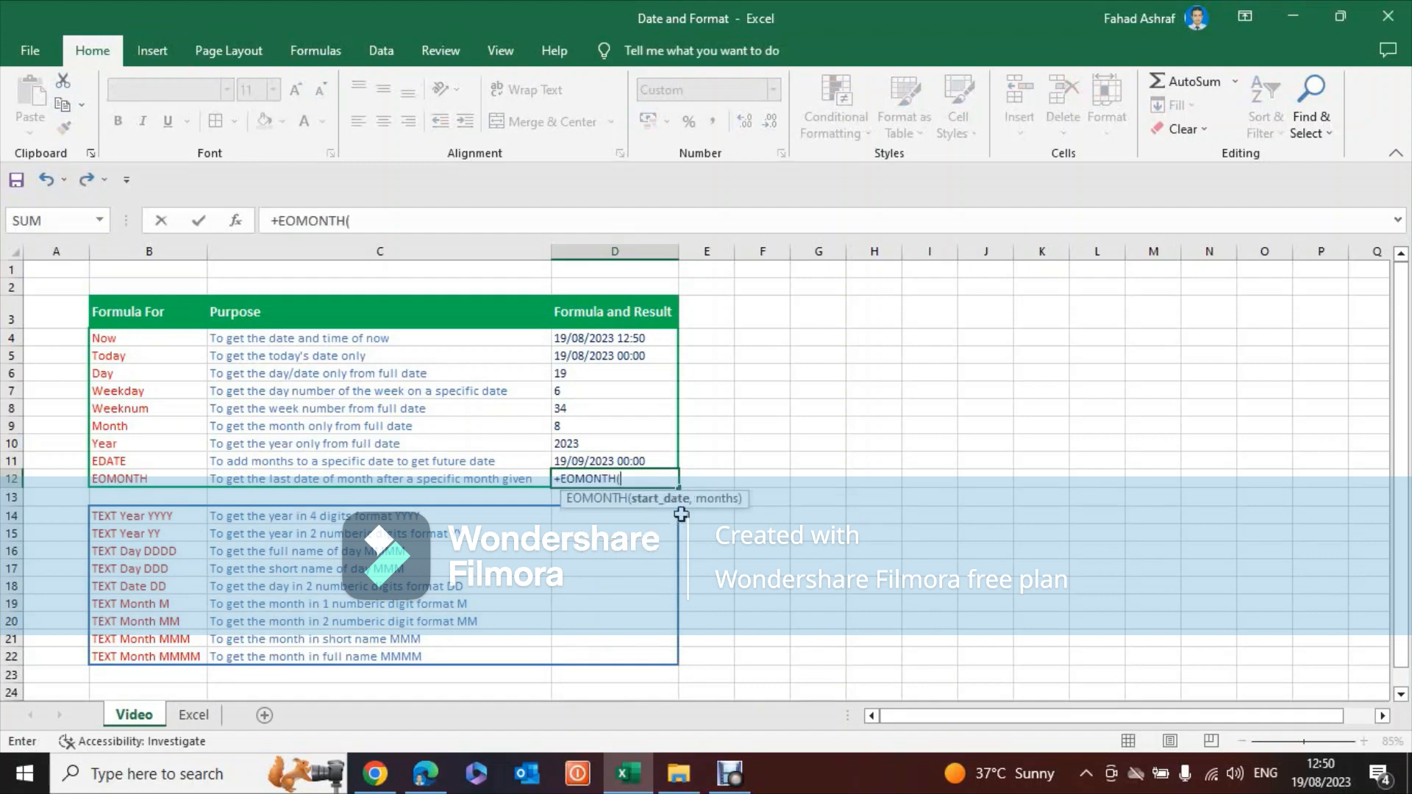
{"action": "key", "text": "Up"}
{"action": "key", "text": "Up"}
{"action": "key", "text": "Up"}
{"action": "key", "text": "Up"}
{"action": "key", "text": "Up"}
{"action": "key", "text": "Up"}
{"action": "key", "text": "Up"}
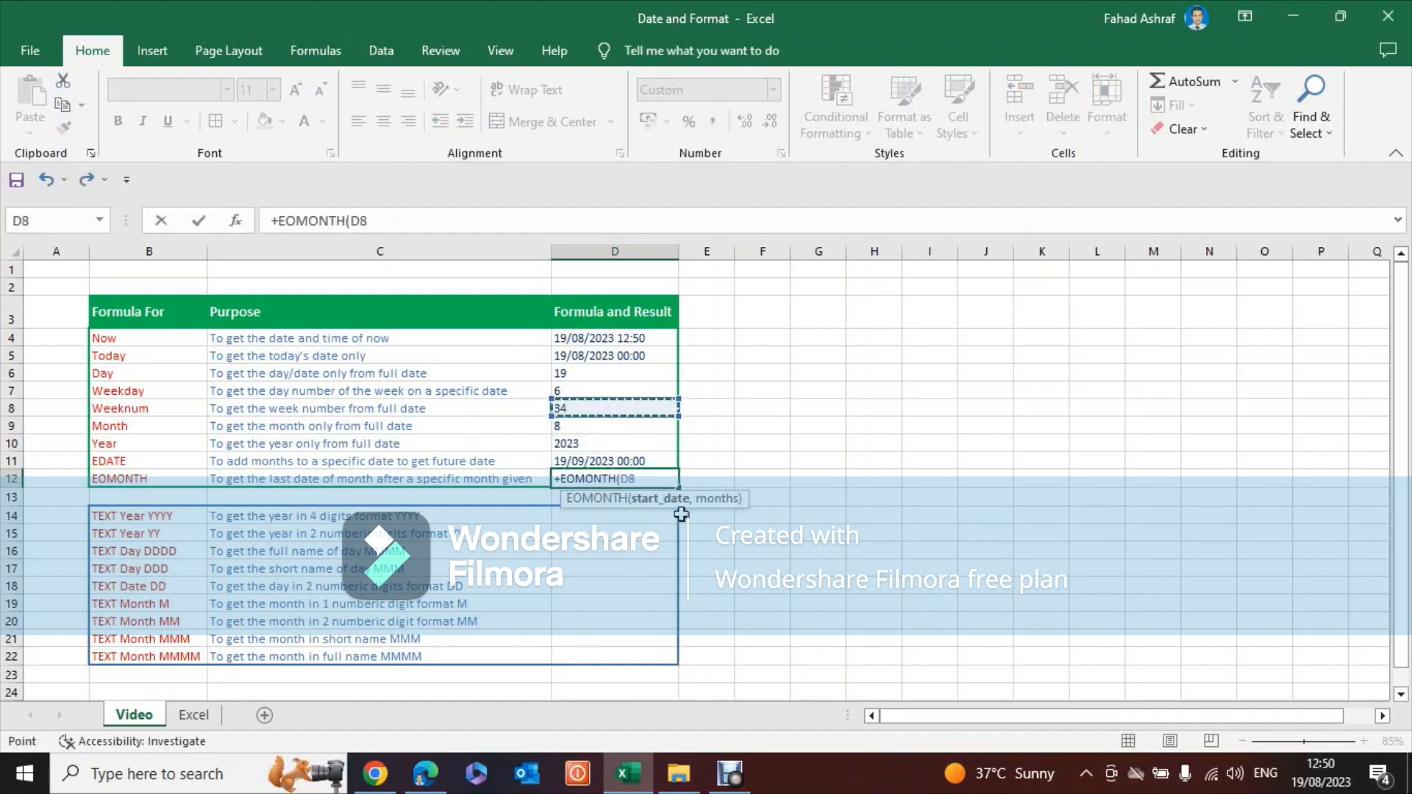
{"action": "key", "text": "Up"}
{"action": "type", "text": ","}
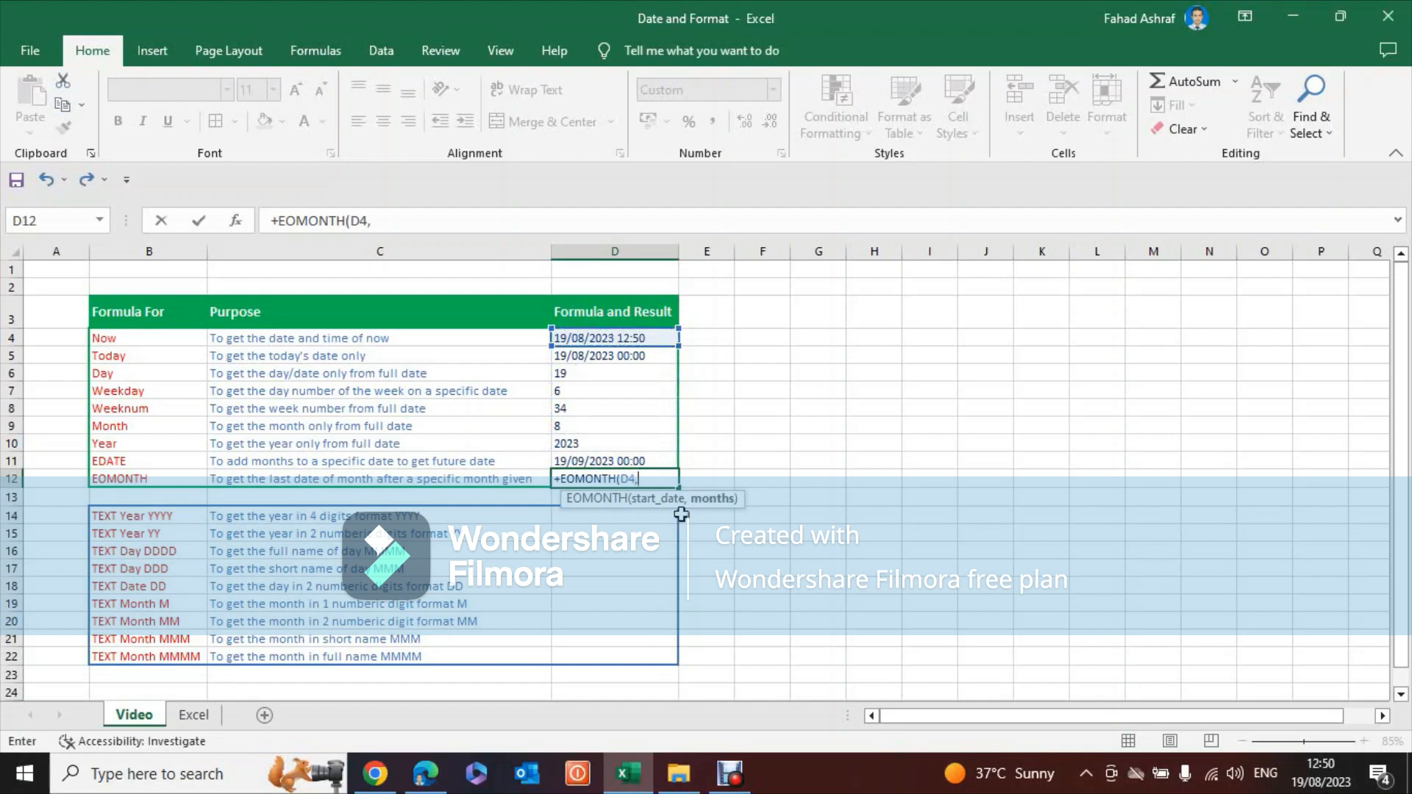
{"action": "type", "text": "1)"}
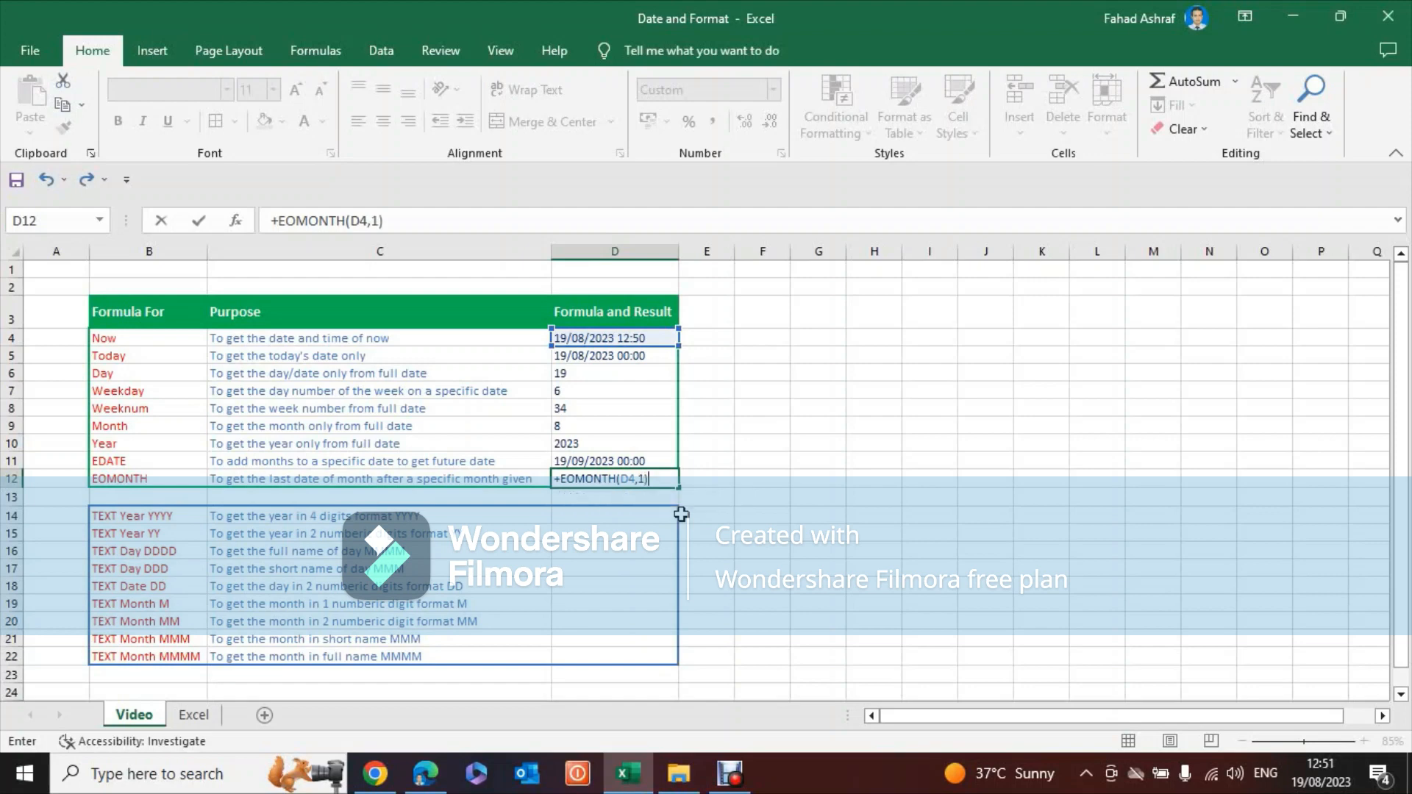
{"action": "key", "text": "Return"}
- Compare the EOMONTH result in D12 with the EDATE result in D11 and the source date in D4
{"action": "key", "text": "Up"}
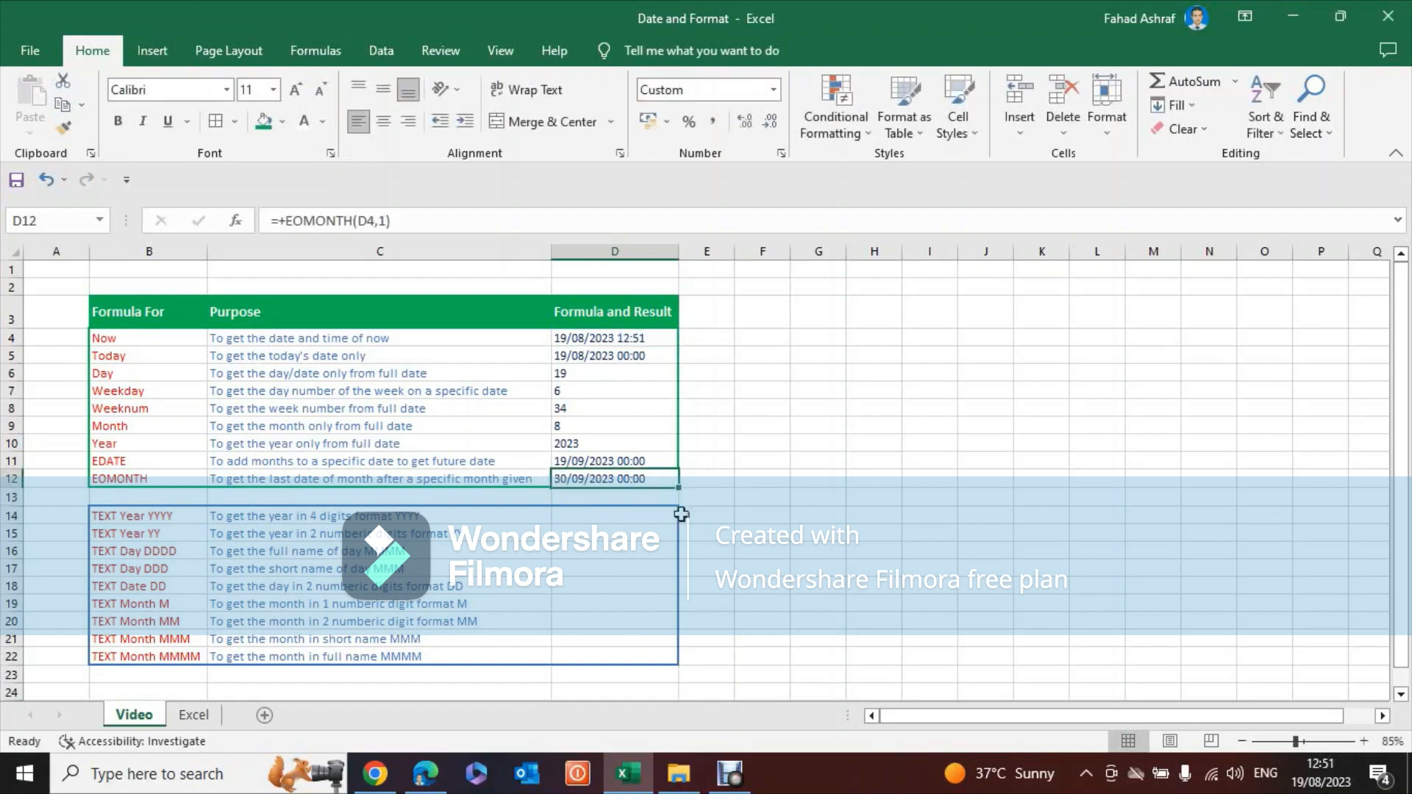
{"action": "key", "text": "Up"}
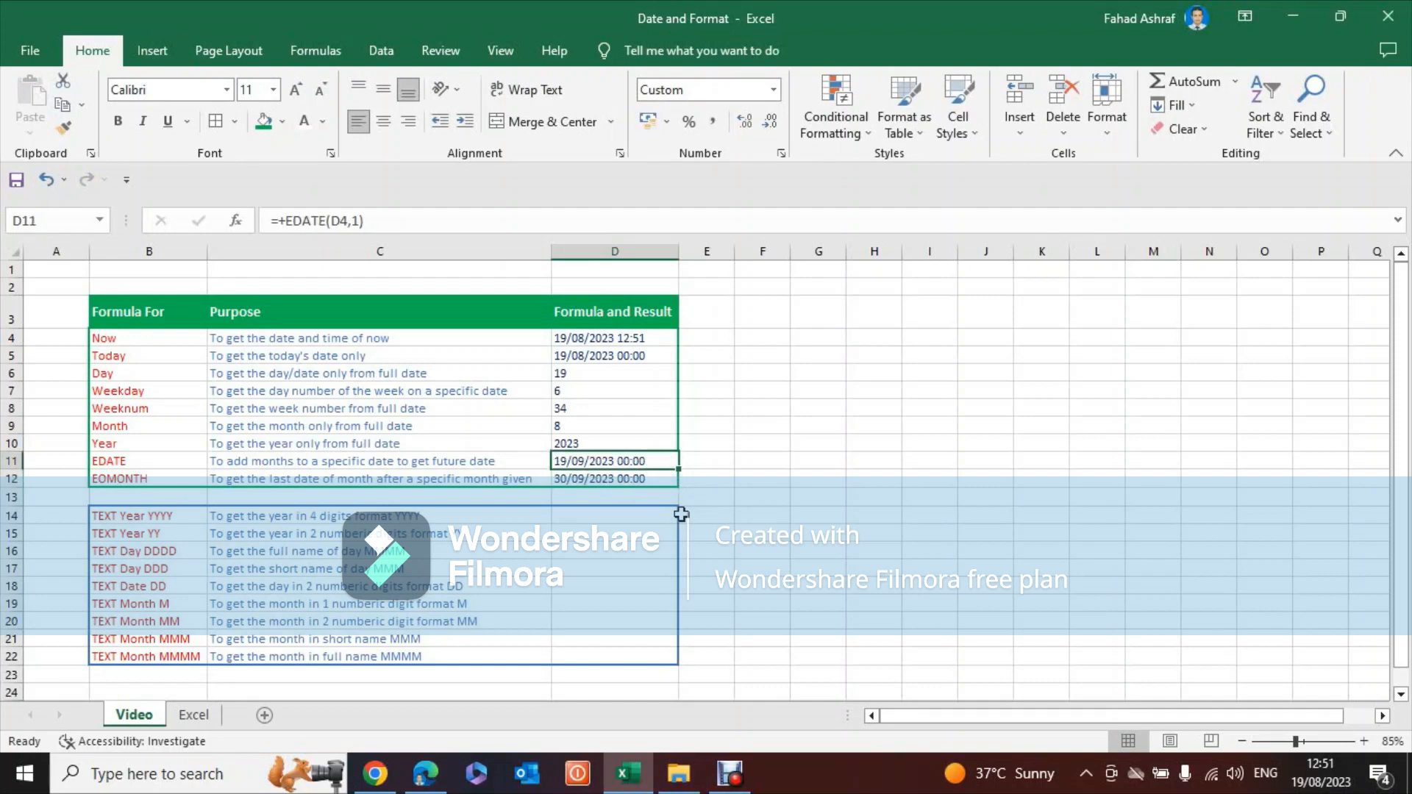
{"action": "key", "text": "Up"}
{"action": "key", "text": "Up"}
{"action": "key", "text": "Up"}
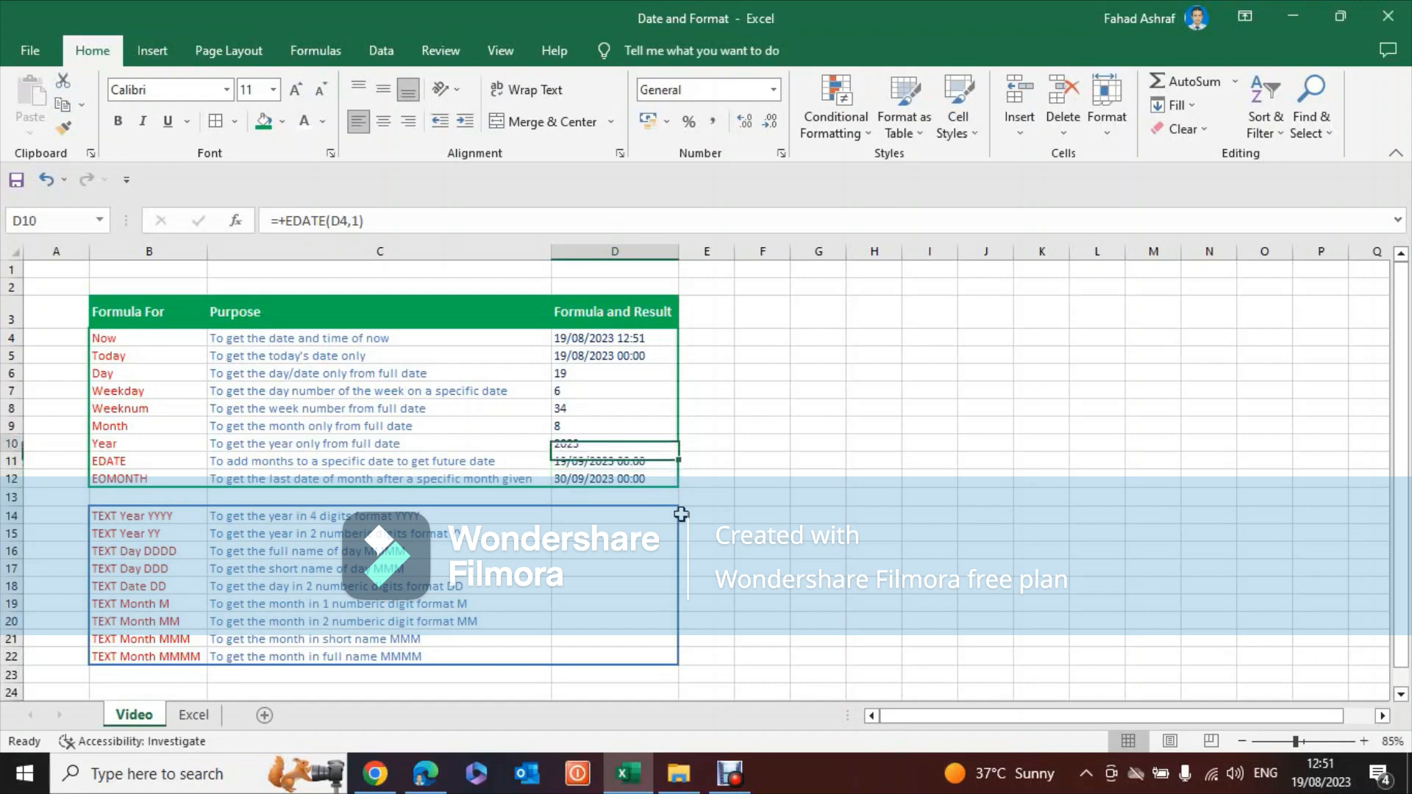
{"action": "left_click", "coordinate": [617, 337]}
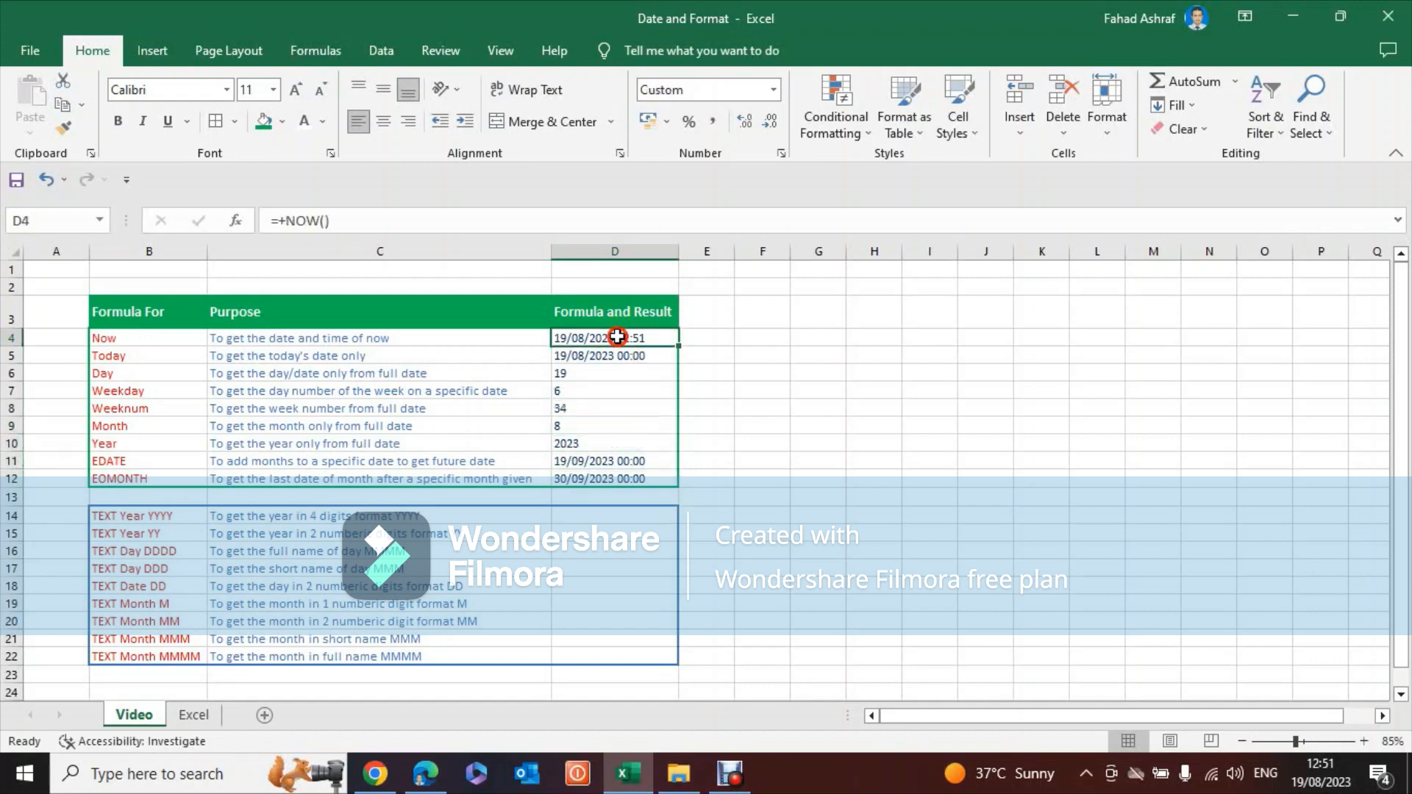
{"action": "left_click", "coordinate": [624, 461]}
{"action": "left_click", "coordinate": [118, 478]}
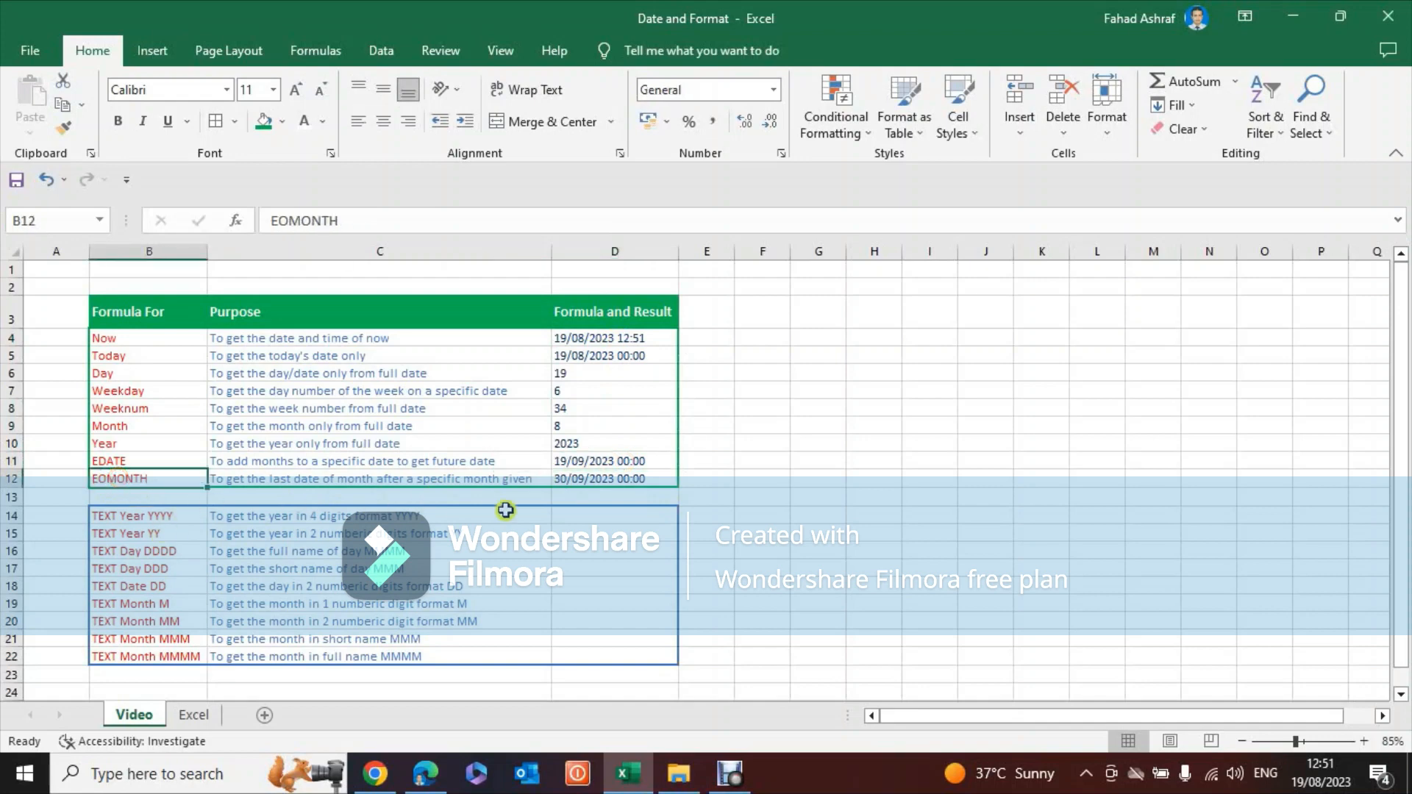
{"action": "left_click", "coordinate": [564, 479]}
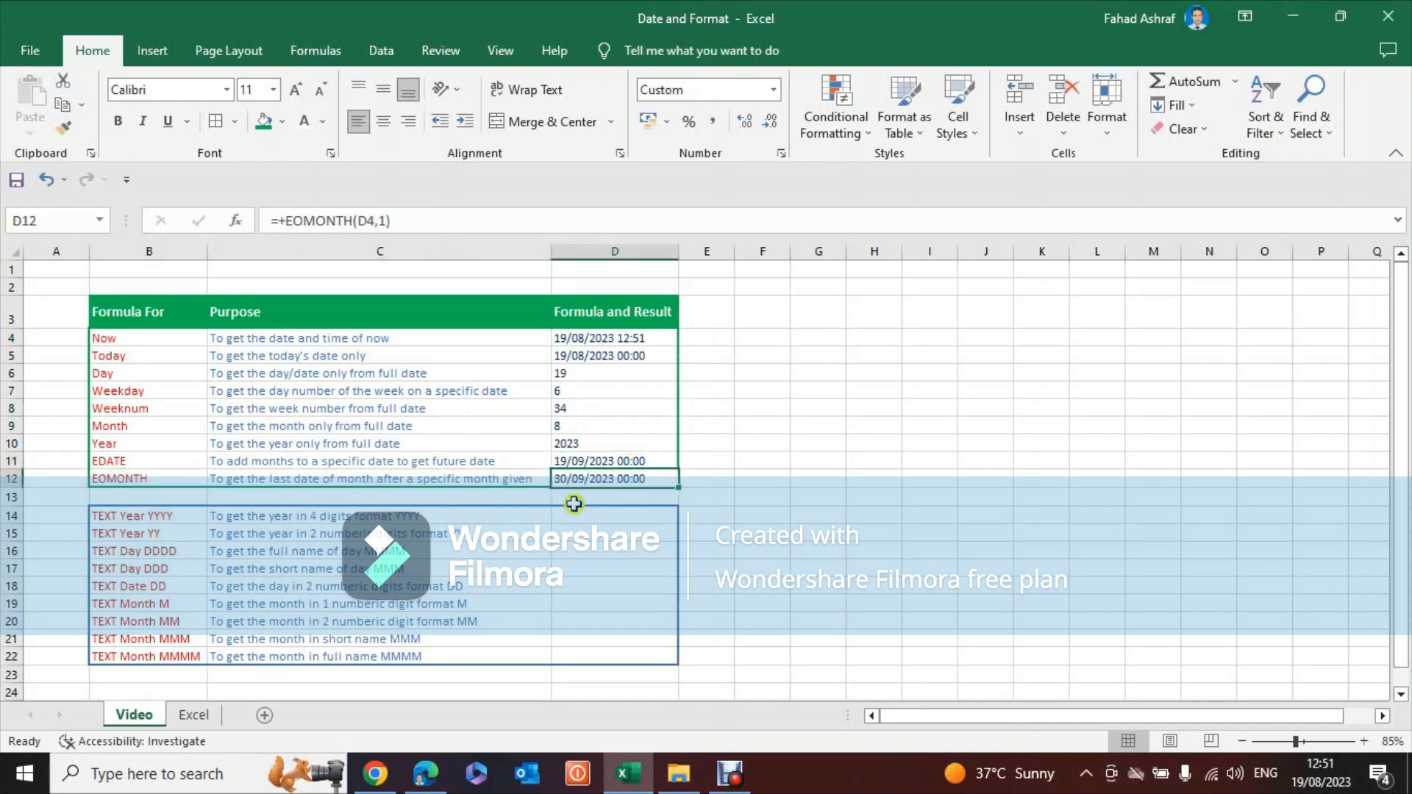
{"action": "left_click", "coordinate": [630, 479]}
- Review the date function names listed in B4:B12, from Now through EOMONTH
{"action": "left_click", "coordinate": [254, 394]}
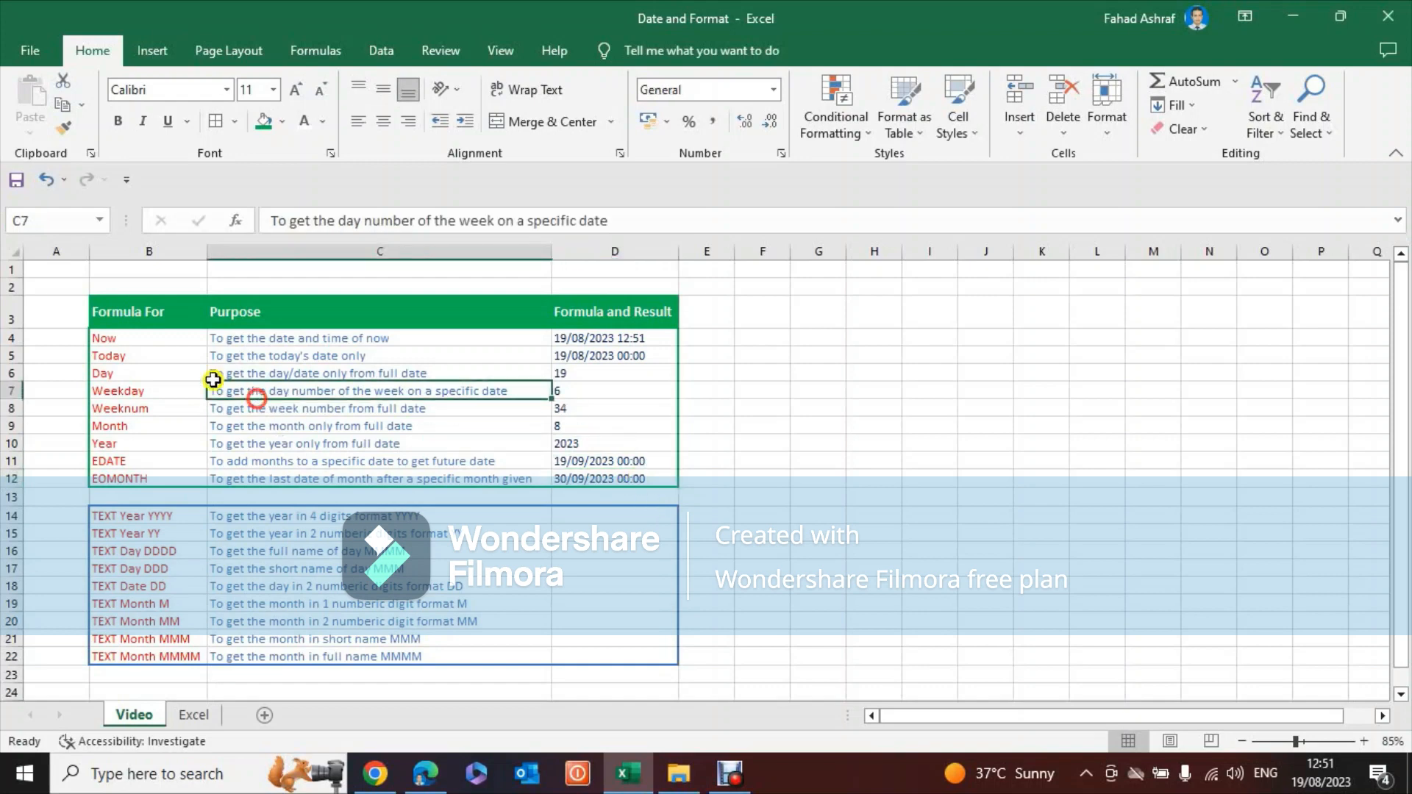
{"action": "left_click", "coordinate": [161, 340]}
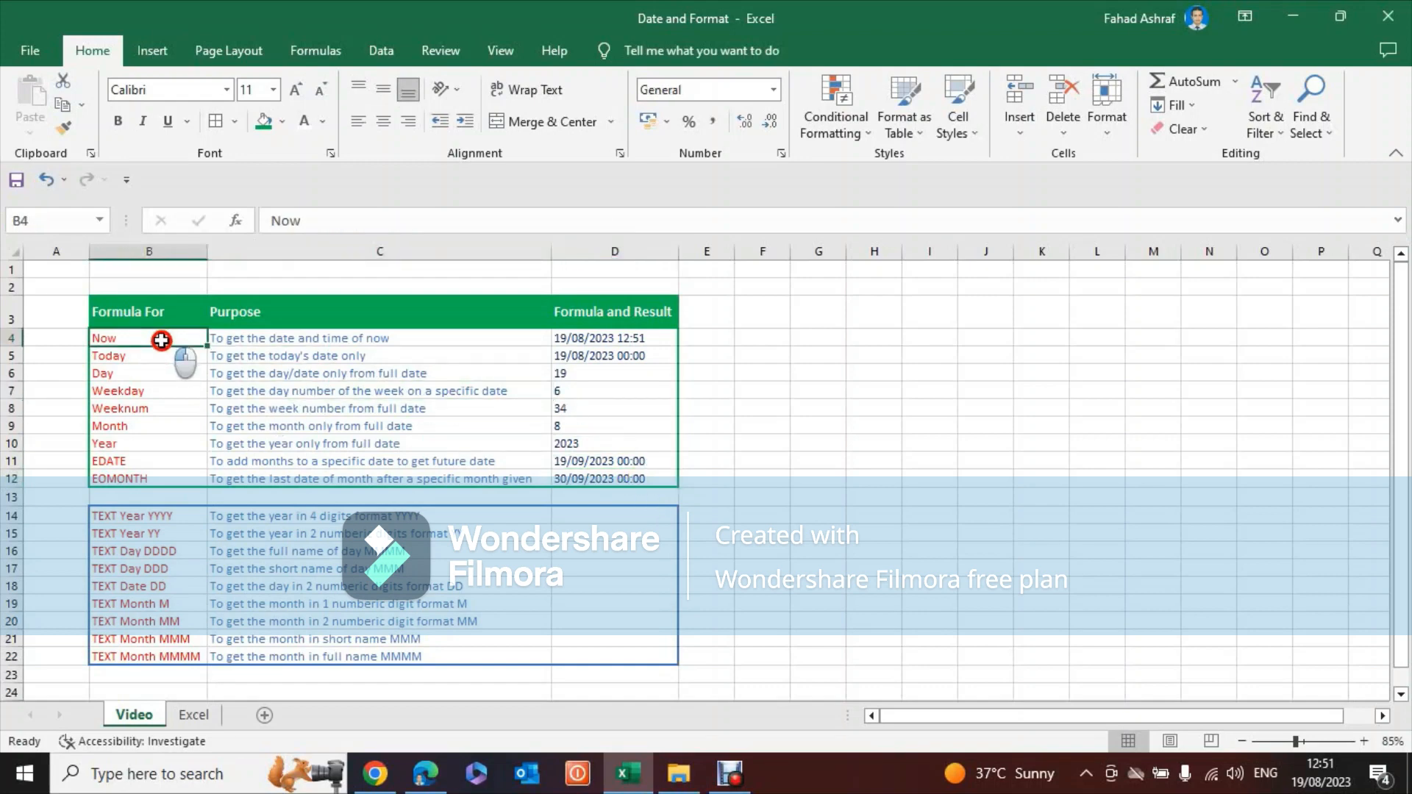
{"action": "left_click", "coordinate": [160, 358]}
{"action": "left_click", "coordinate": [158, 374]}
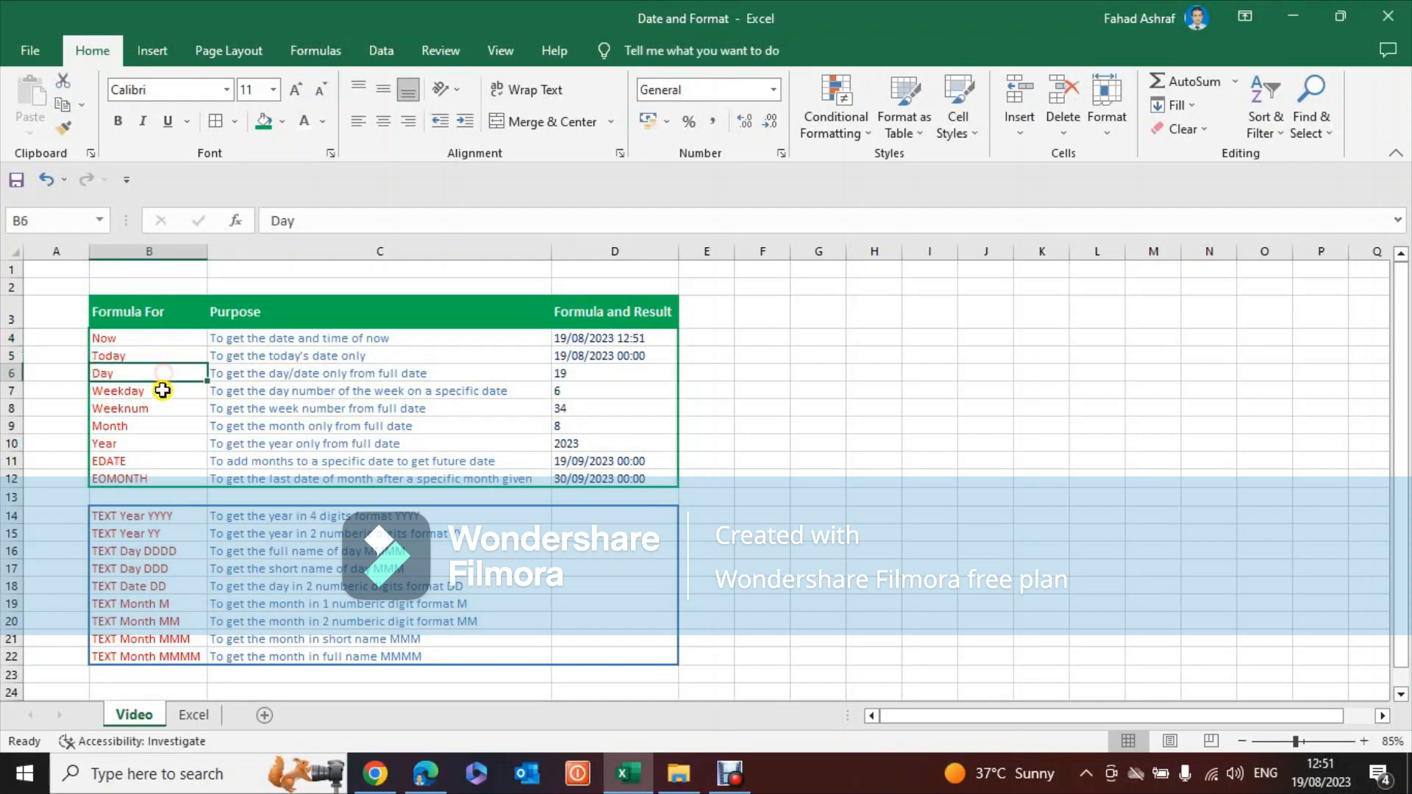
{"action": "left_click", "coordinate": [159, 394]}
{"action": "left_click", "coordinate": [158, 410]}
{"action": "left_click", "coordinate": [160, 427]}
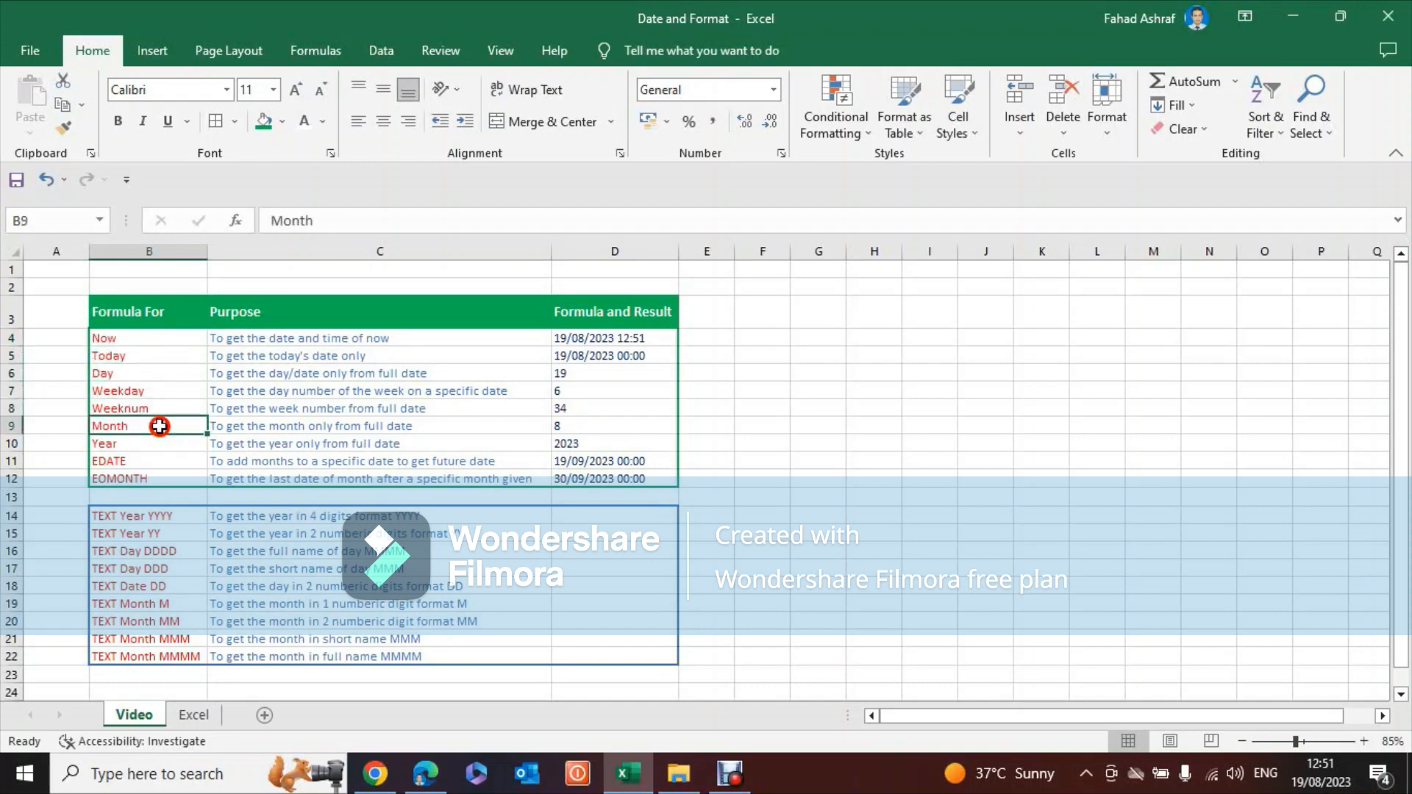
{"action": "left_click", "coordinate": [161, 442]}
{"action": "left_click", "coordinate": [163, 474]}
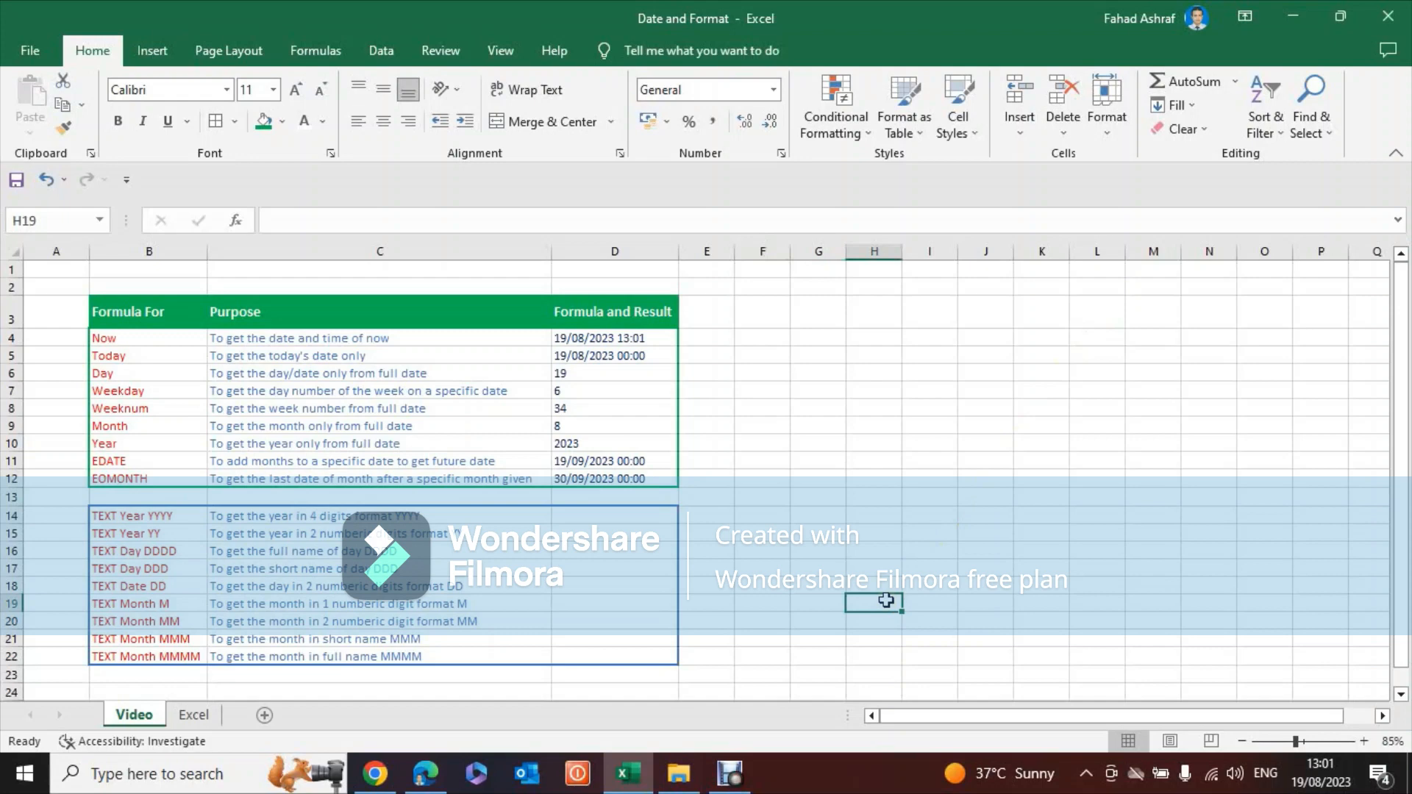
- Look over the TEXT format entries in column B, starting with TEXT Year YYYY in B14
{"action": "key", "text": "Left"}
{"action": "key", "text": "Left"}
{"action": "key", "text": "Left"}
{"action": "key", "text": "Left"}
{"action": "key", "text": "Left"}
{"action": "key", "text": "Left"}
{"action": "key", "text": "Left"}
{"action": "key", "text": "Right"}
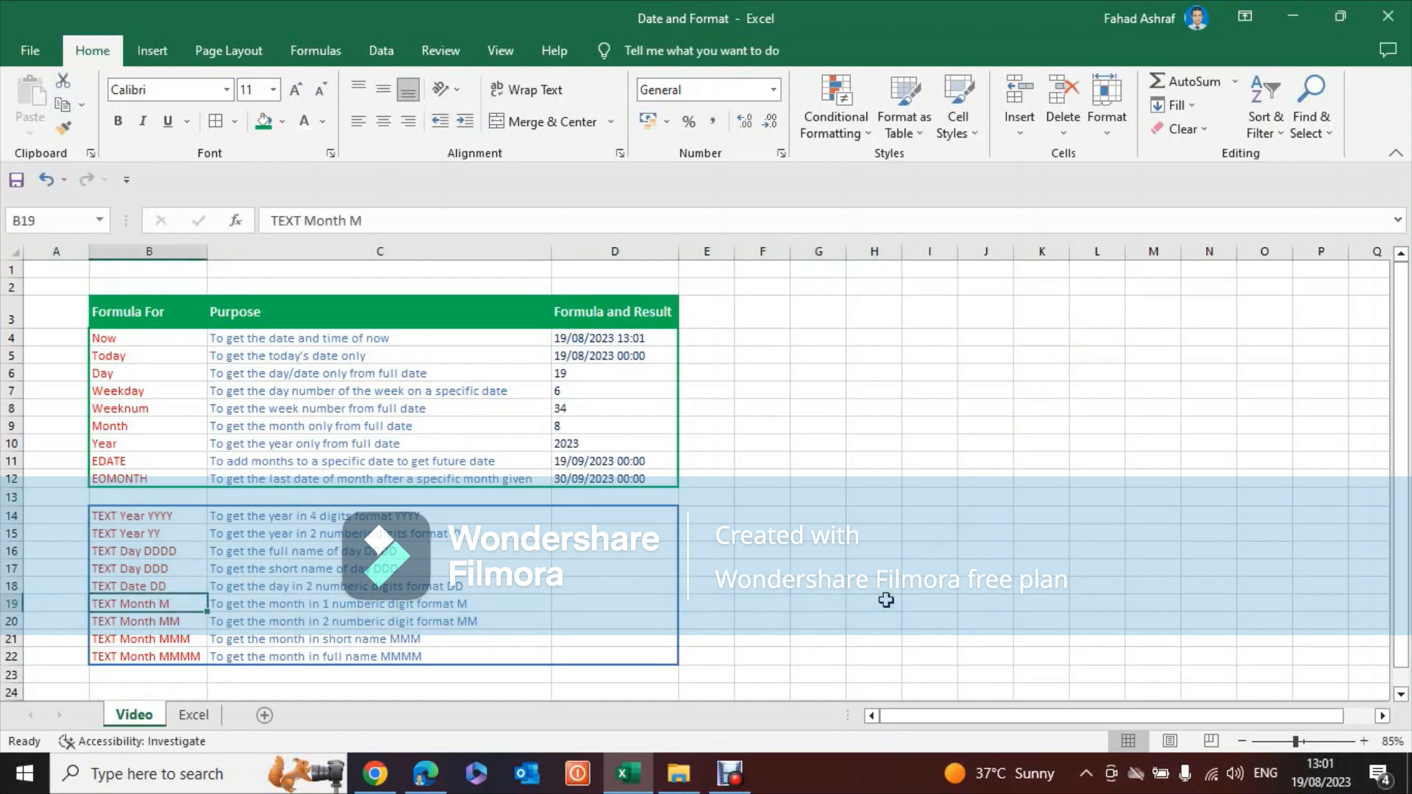
{"action": "key", "text": "Up"}
{"action": "key", "text": "Up"}
{"action": "key", "text": "Up"}
{"action": "key", "text": "Up"}
{"action": "key", "text": "Up"}
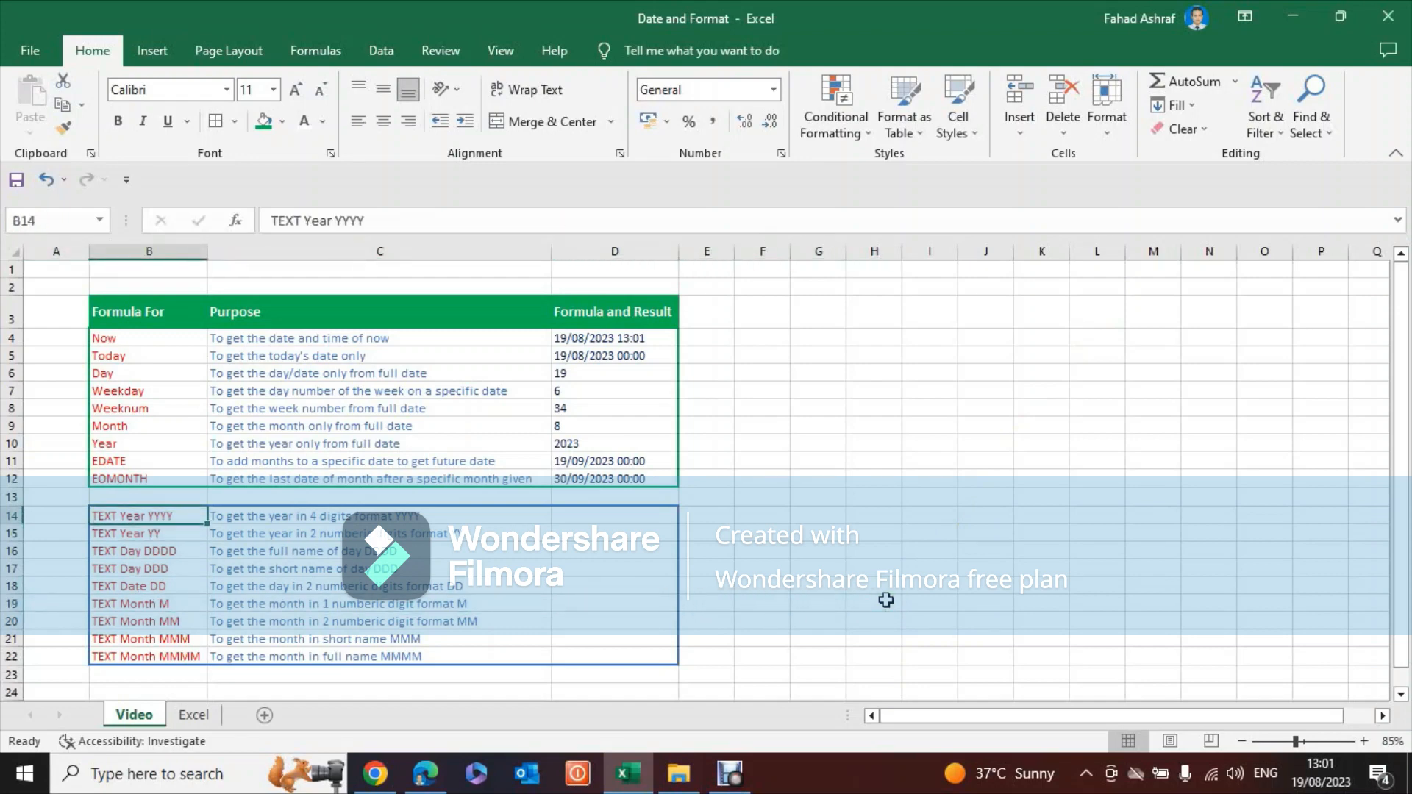
{"action": "key", "text": "Down"}
{"action": "key", "text": "Down"}
{"action": "key", "text": "Down"}
{"action": "key", "text": "Down"}
- Enter the formula =+TEXT(D4,"YYYY") in D14 to get the year in four digits
{"action": "key", "text": "Right"}
{"action": "key", "text": "Right"}
{"action": "key", "text": "Right"}
{"action": "key", "text": "Up"}
{"action": "key", "text": "Up"}
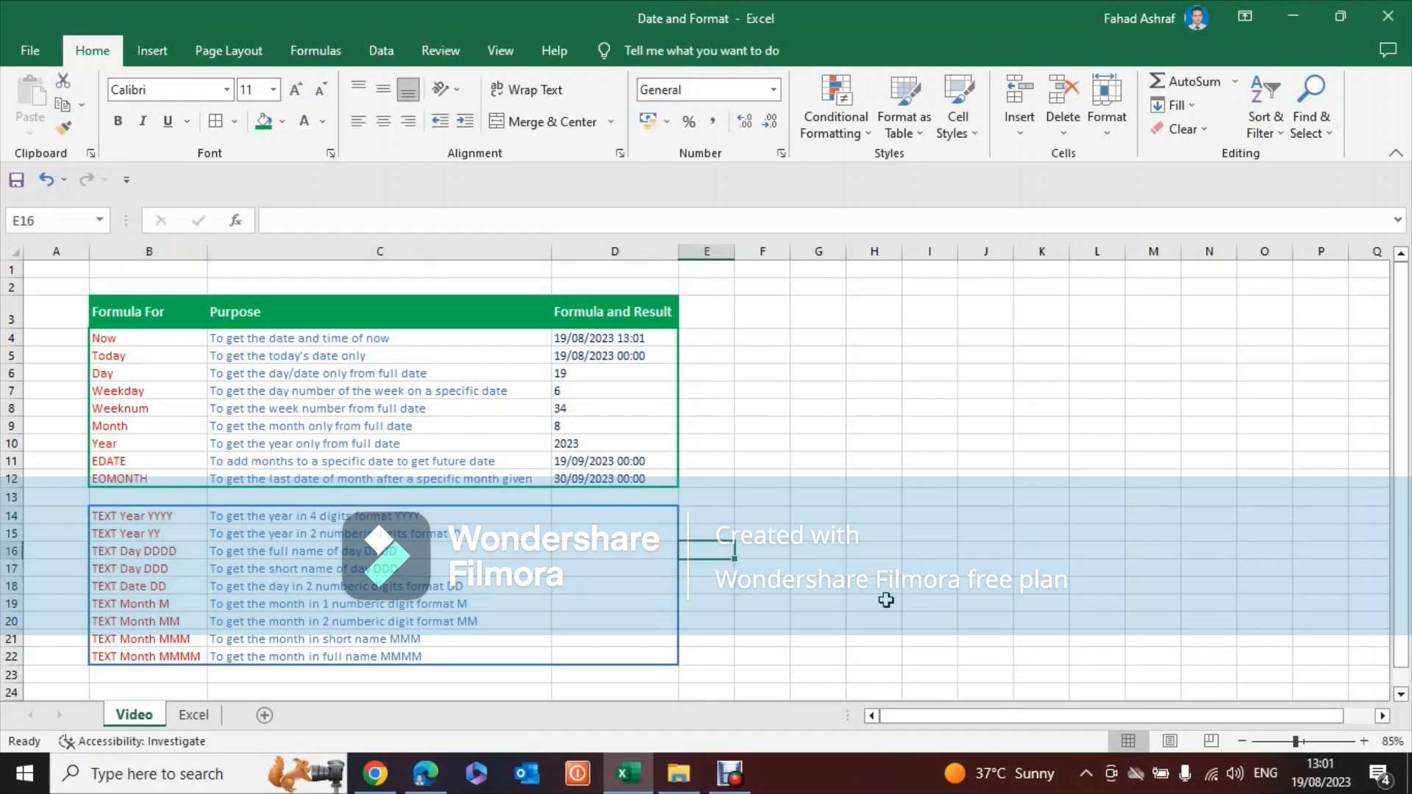
{"action": "key", "text": "Left"}
{"action": "key", "text": "Up"}
{"action": "key", "text": "Up"}
{"action": "type", "text": "+"}
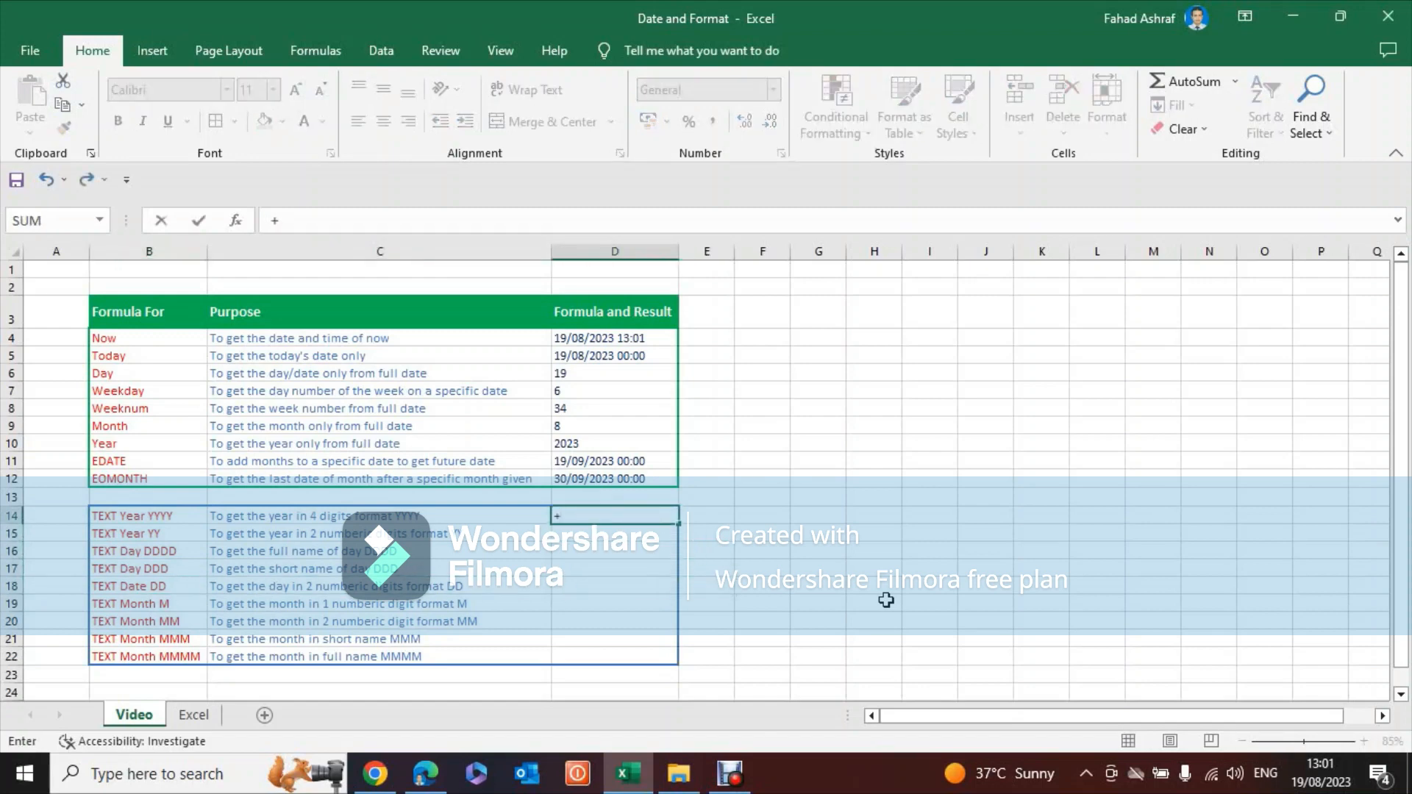
{"action": "type", "text": "text("}
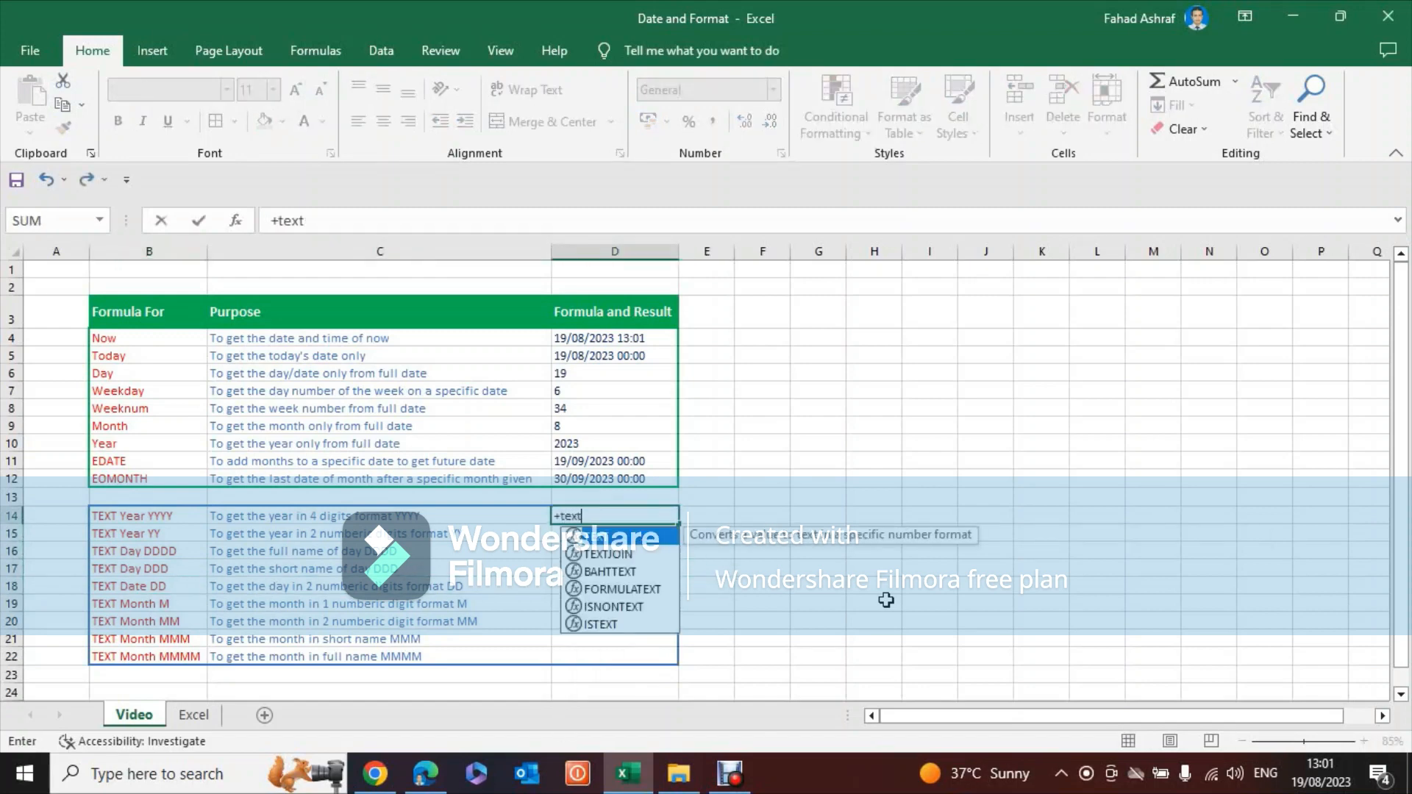
{"action": "key", "text": "Up"}
{"action": "key", "text": "Up"}
{"action": "key", "text": "Up"}
{"action": "key", "text": "Up"}
{"action": "key", "text": "Up"}
{"action": "key", "text": "Up"}
{"action": "key", "text": "Up"}
{"action": "key", "text": "Up"}
{"action": "key", "text": "Up"}
{"action": "key", "text": "Up"}
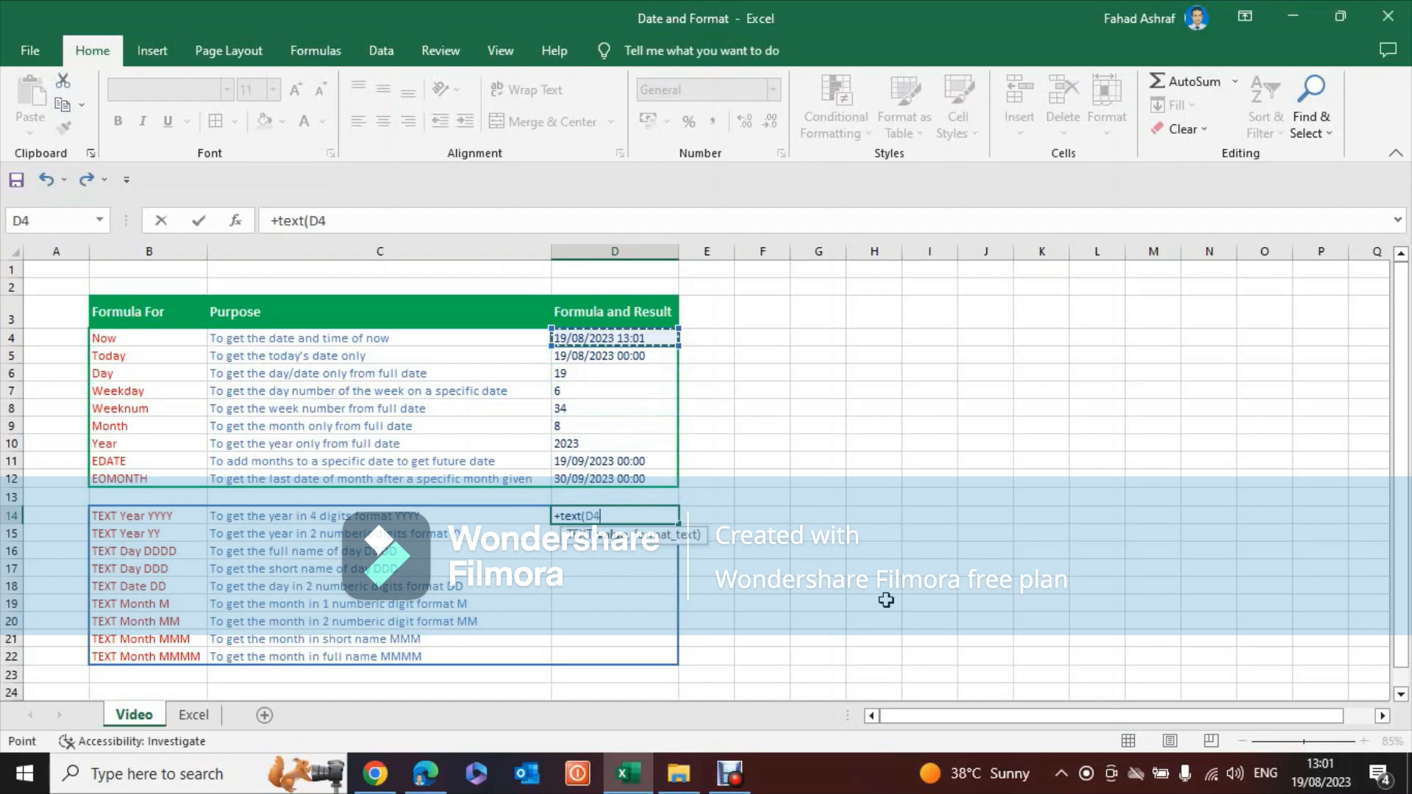
{"action": "type", "text": ","}
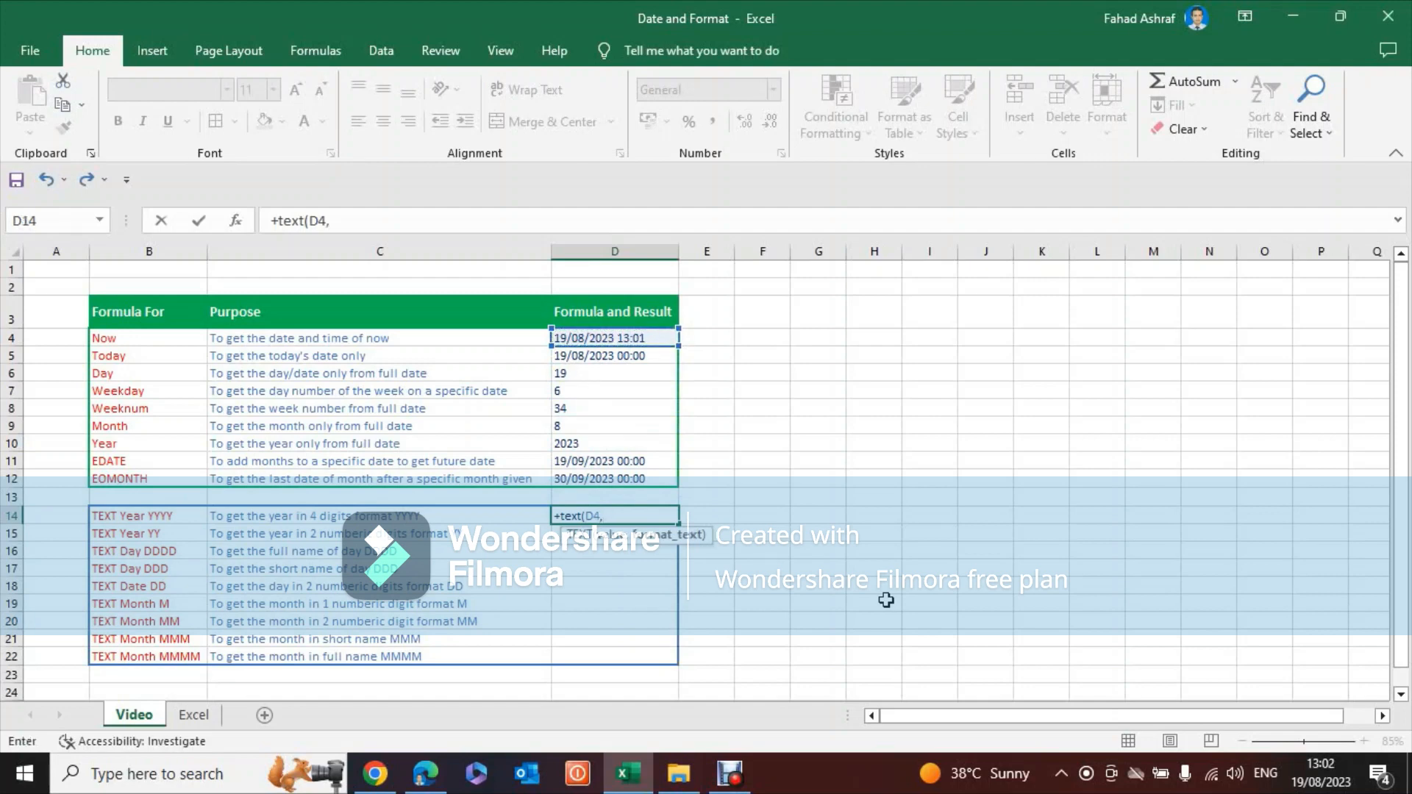
{"action": "type", "text": "\"YYYY\")"}
{"action": "key", "text": "ctrl+Return"}
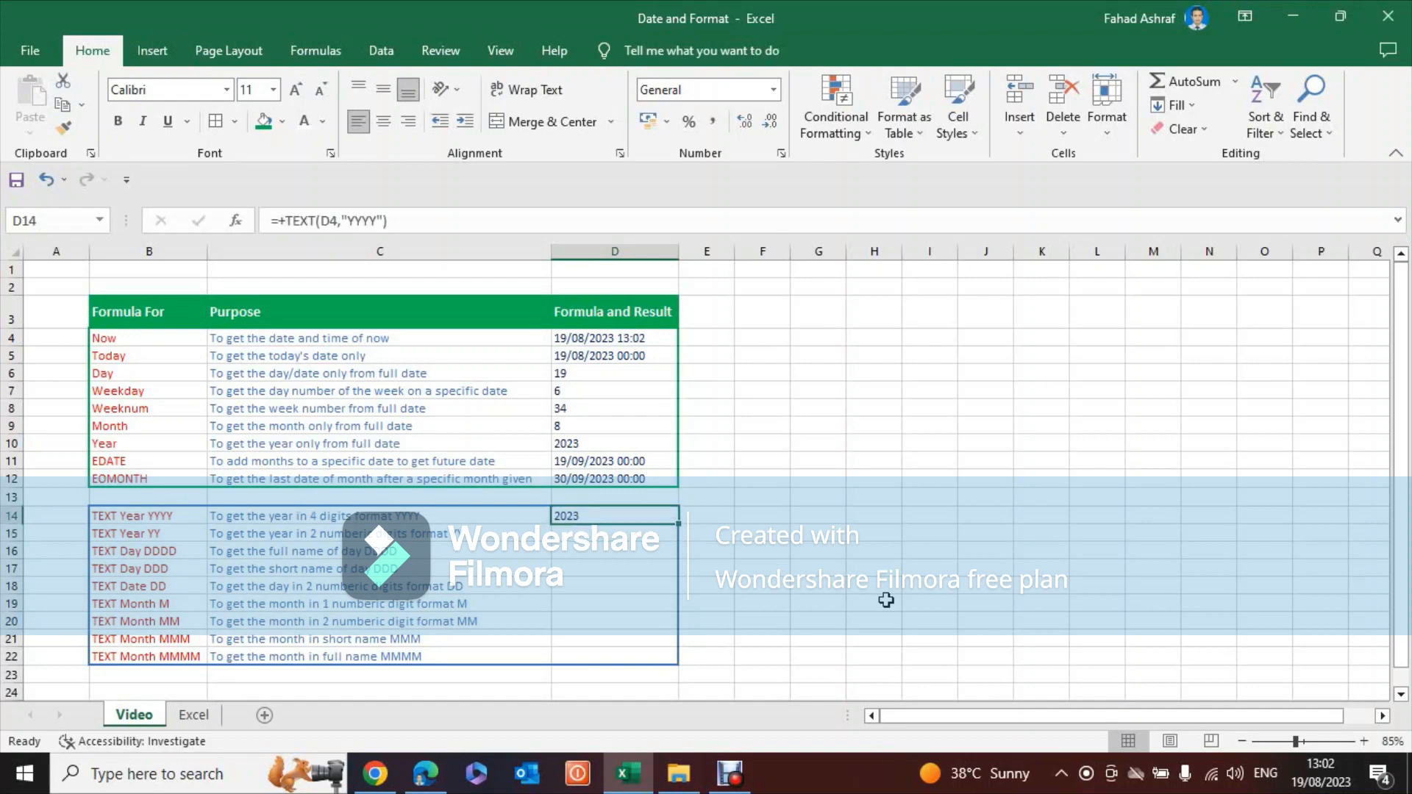
- Enter the formula =+TEXT(D4,"YY") in D15 to get the year in two digits
{"action": "key", "text": "Return"}
{"action": "type", "text": "+te"}
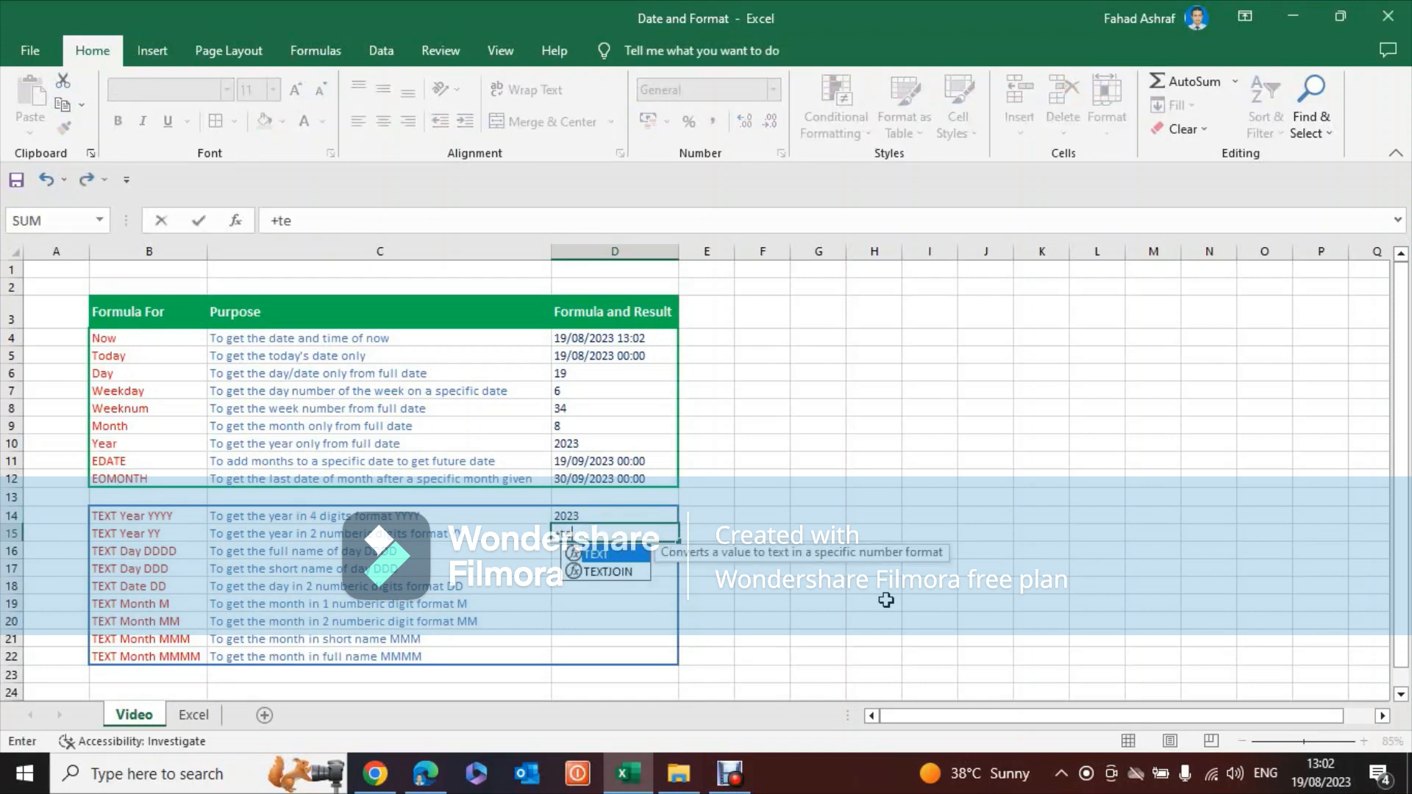
{"action": "type", "text": "xt("}
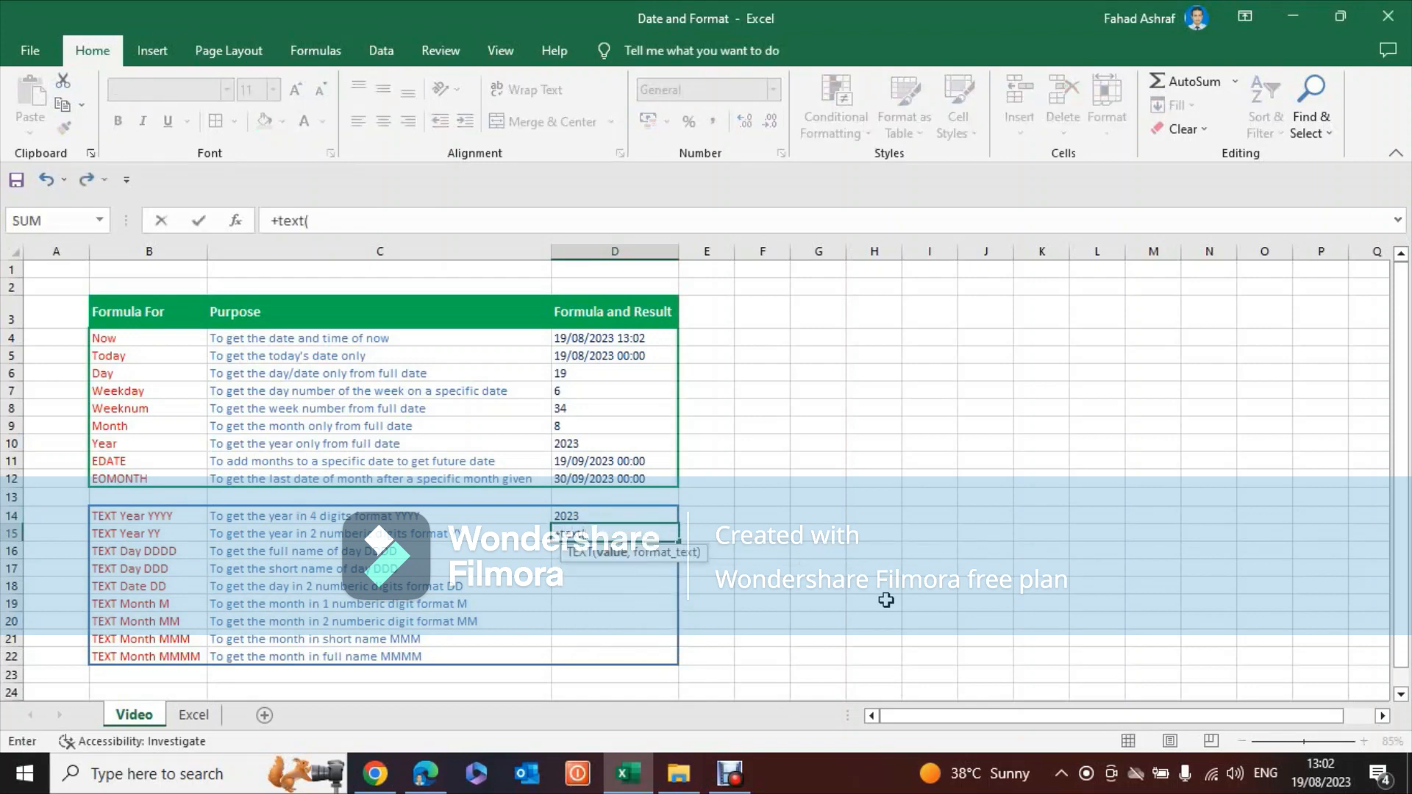
{"action": "key", "text": "Up"}
{"action": "key", "text": "Up"}
{"action": "key", "text": "Up"}
{"action": "key", "text": "Up"}
{"action": "key", "text": "Up"}
{"action": "key", "text": "Up"}
{"action": "key", "text": "Up"}
{"action": "key", "text": "Up"}
{"action": "key", "text": "Up"}
{"action": "key", "text": "Up"}
{"action": "key", "text": "Up"}
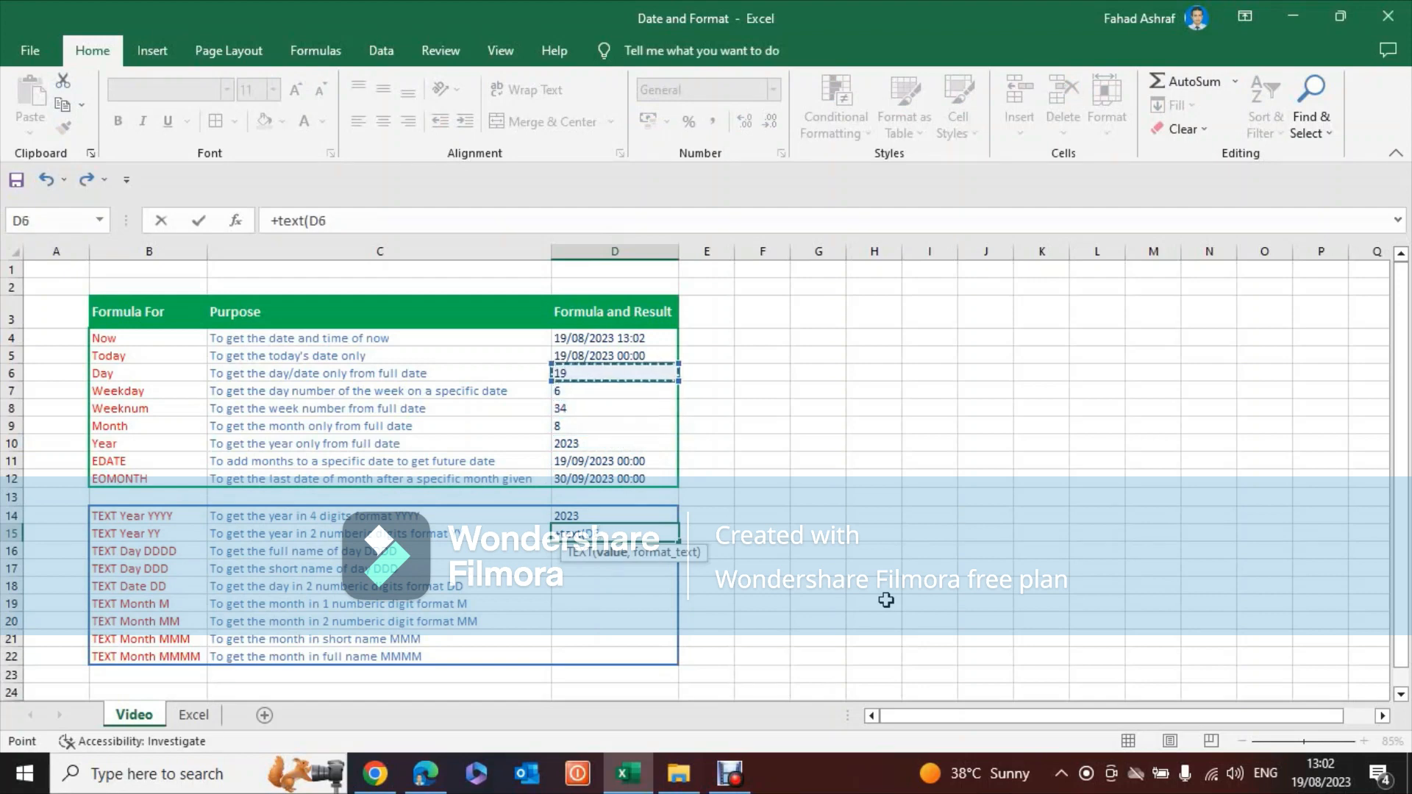
{"action": "type", "text": ","}
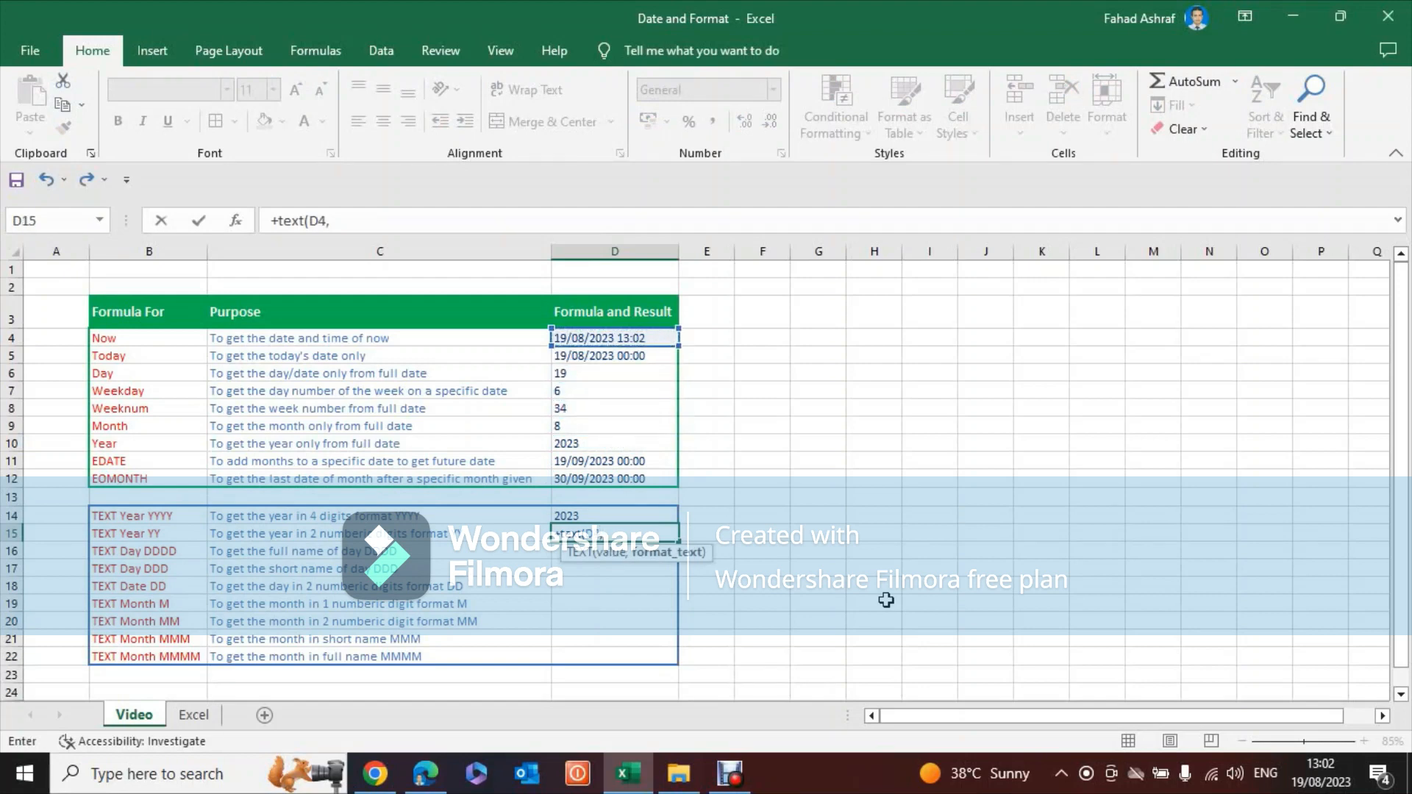
{"action": "type", "text": "\"YY\""}
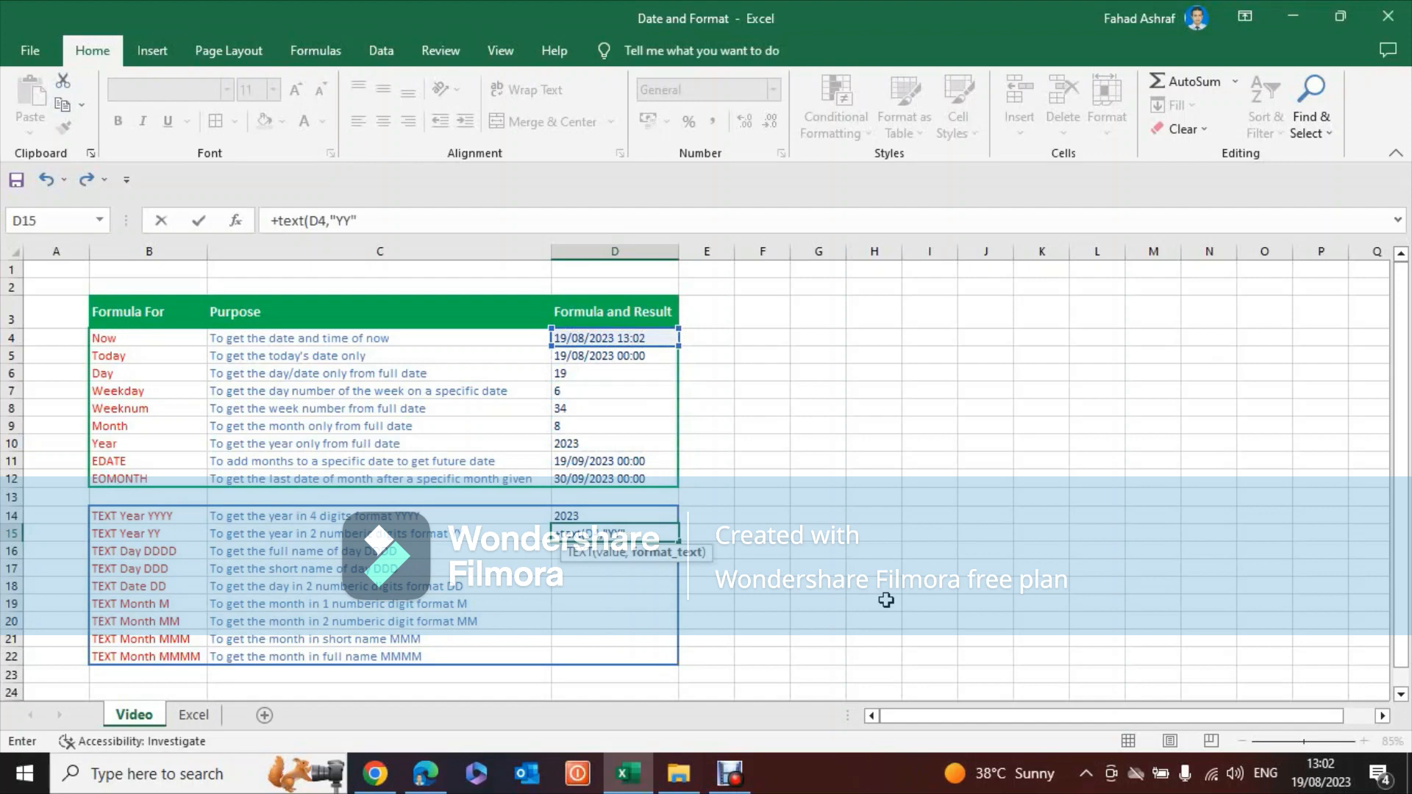
{"action": "type", "text": ")"}
{"action": "key", "text": "ctrl+Return"}
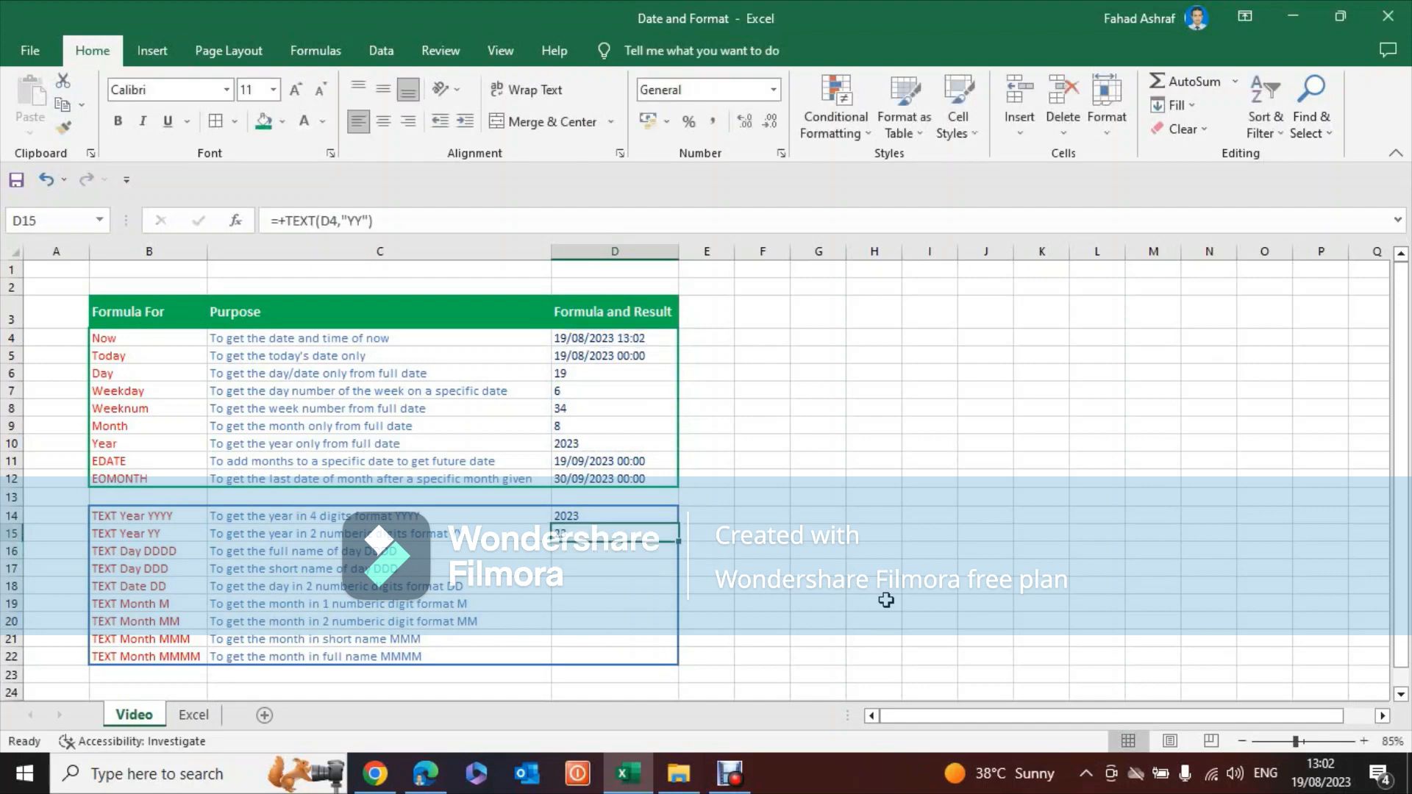
- Compare the YYYY and YY results in D14 and D15, and check the TEXT Day DDDD entry in B16
{"action": "key", "text": "Up"}
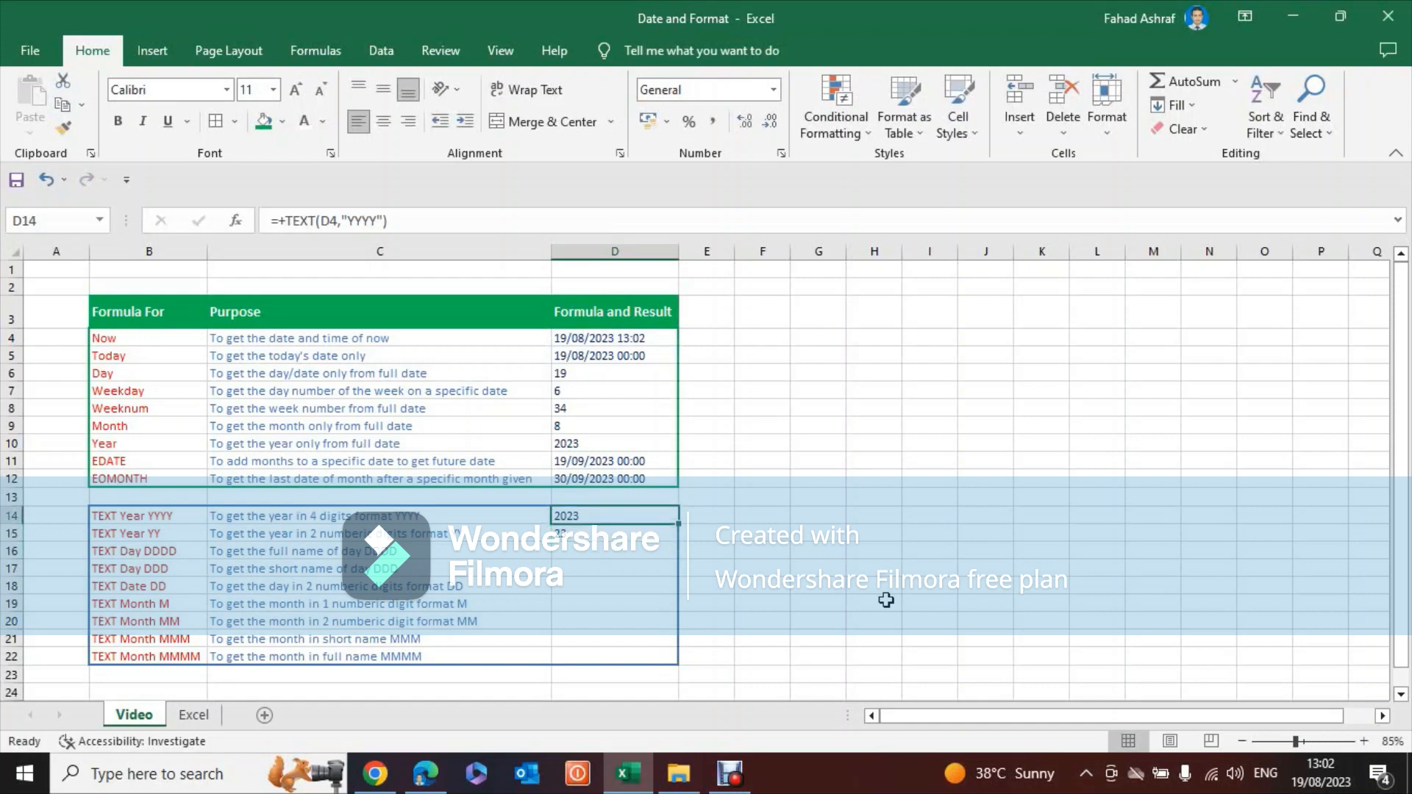
{"action": "key", "text": "Down"}
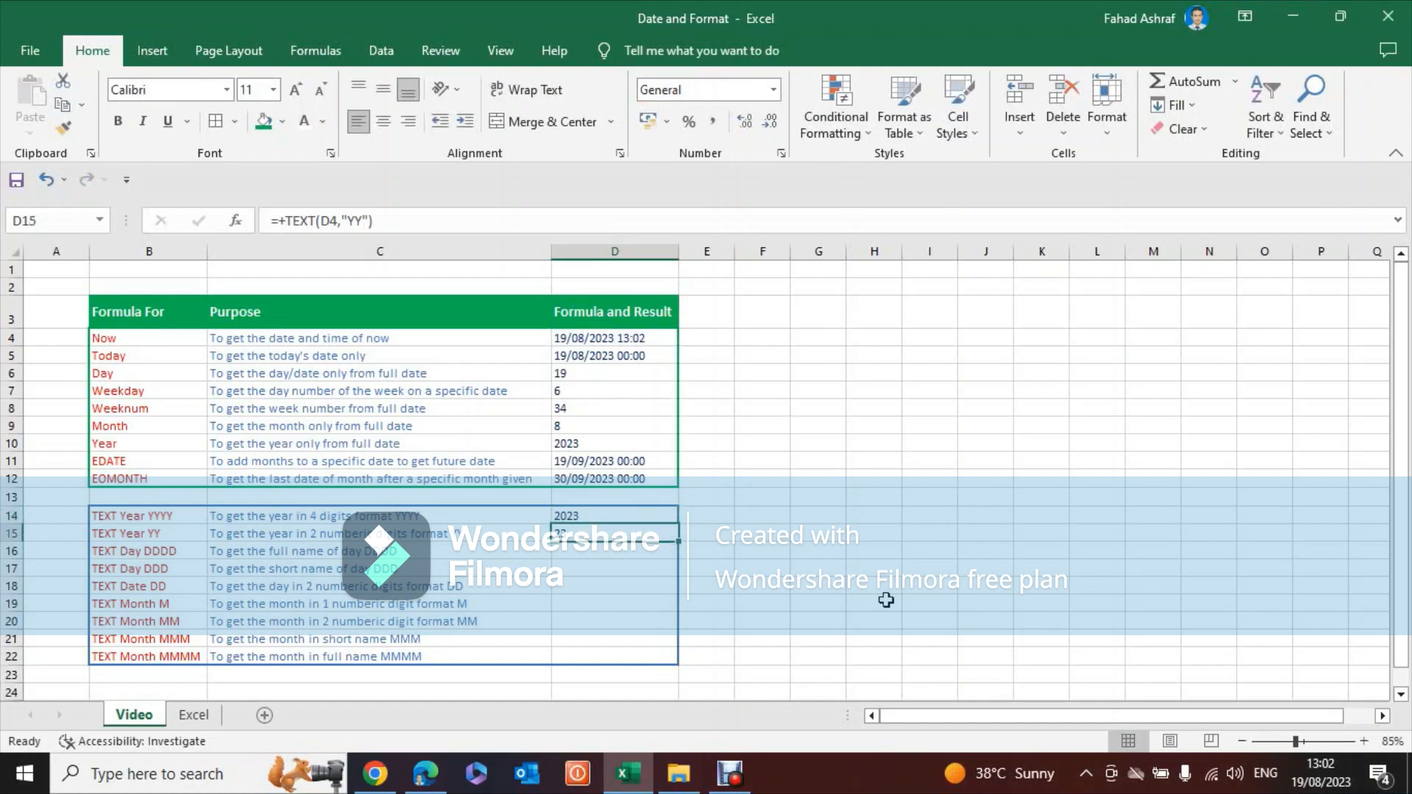
{"action": "key", "text": "Up"}
{"action": "key", "text": "Down"}
{"action": "key", "text": "Down"}
{"action": "key", "text": "Up"}
{"action": "key", "text": "Down"}
{"action": "key", "text": "Left"}
{"action": "key", "text": "Left"}
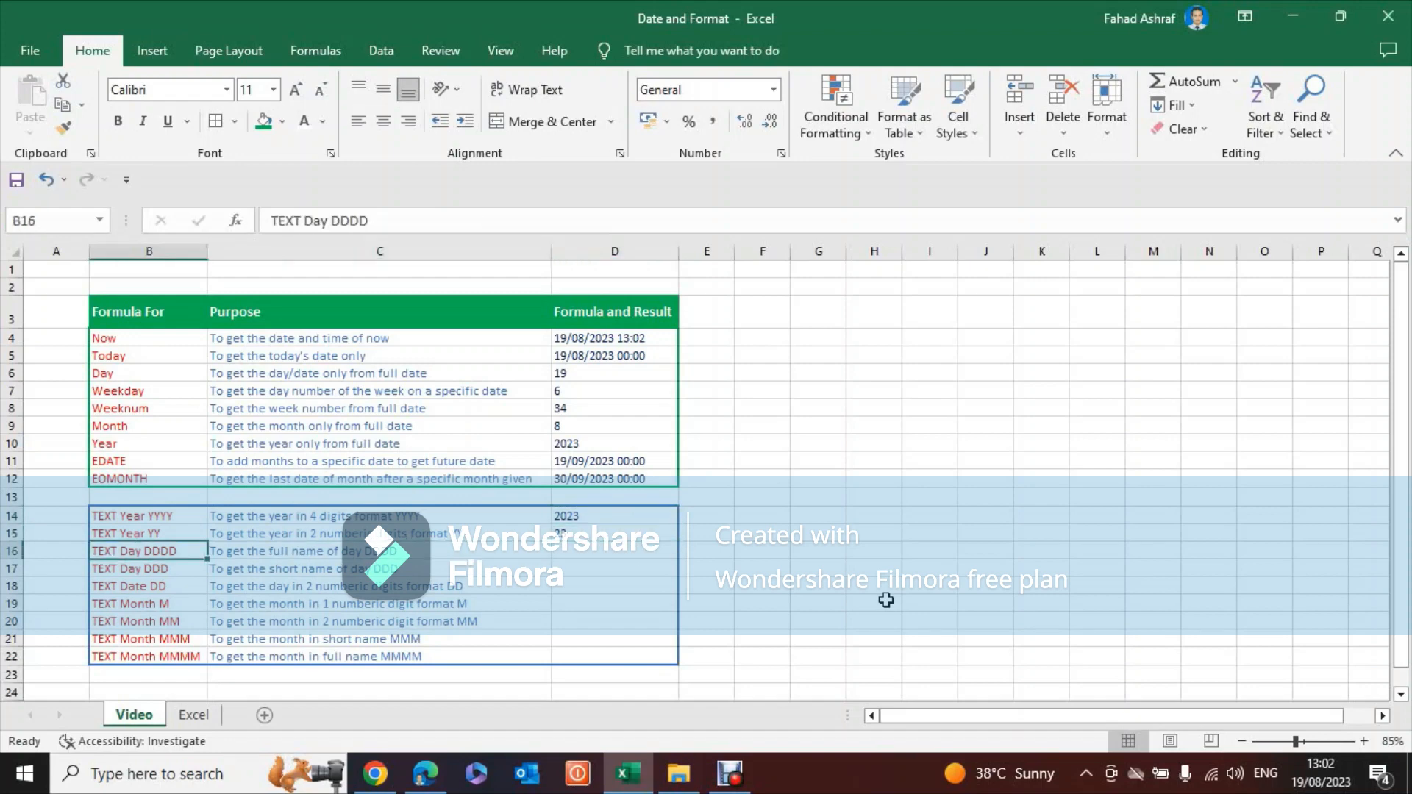
- Try the formula =+TEXT(B16,"DDDD") in D16 to get the full day name
{"action": "key", "text": "Right"}
{"action": "key", "text": "Right"}
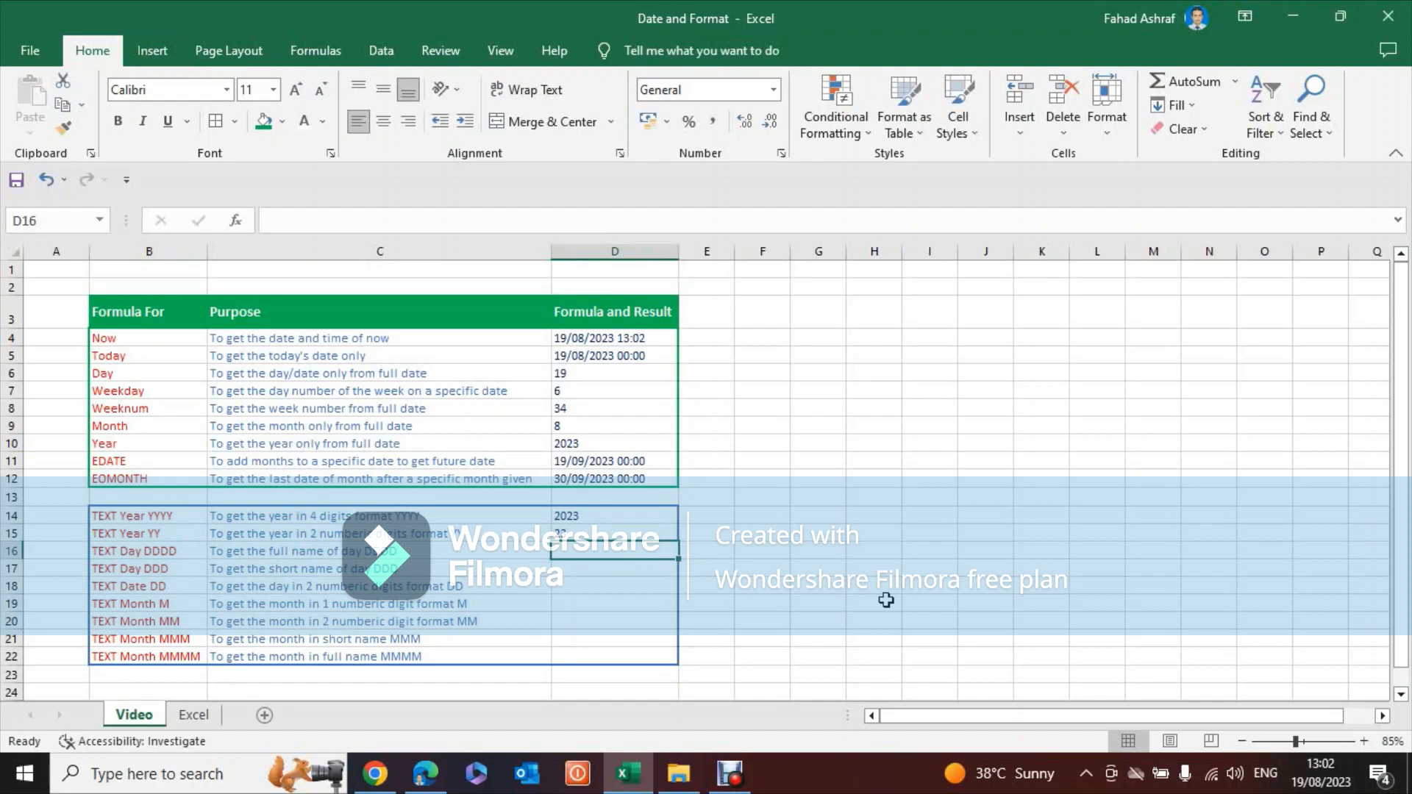
{"action": "type", "text": "Text"}
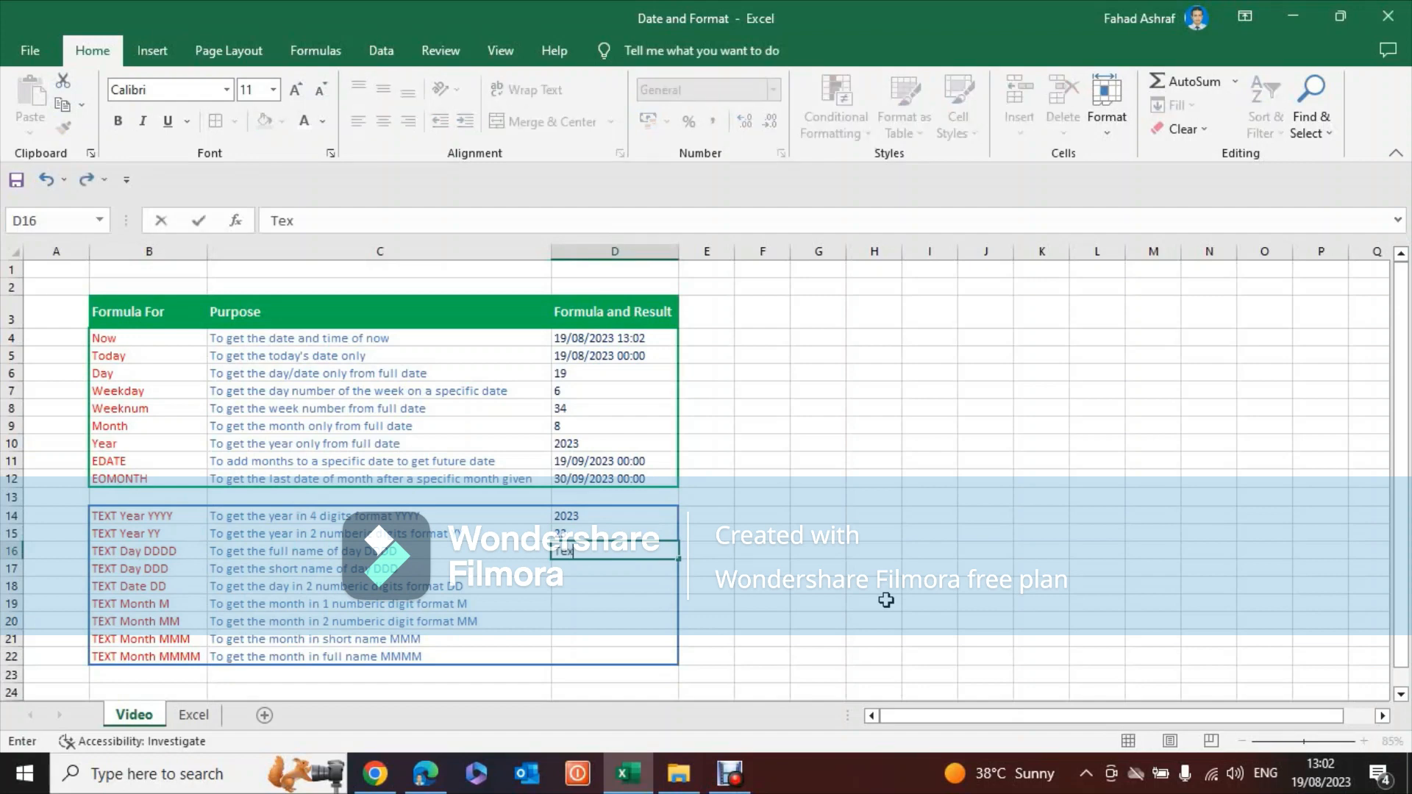
{"action": "key", "text": "BackSpace"}
{"action": "key", "text": "BackSpace"}
{"action": "key", "text": "BackSpace"}
{"action": "key", "text": "BackSpace"}
{"action": "type", "text": "+tec"}
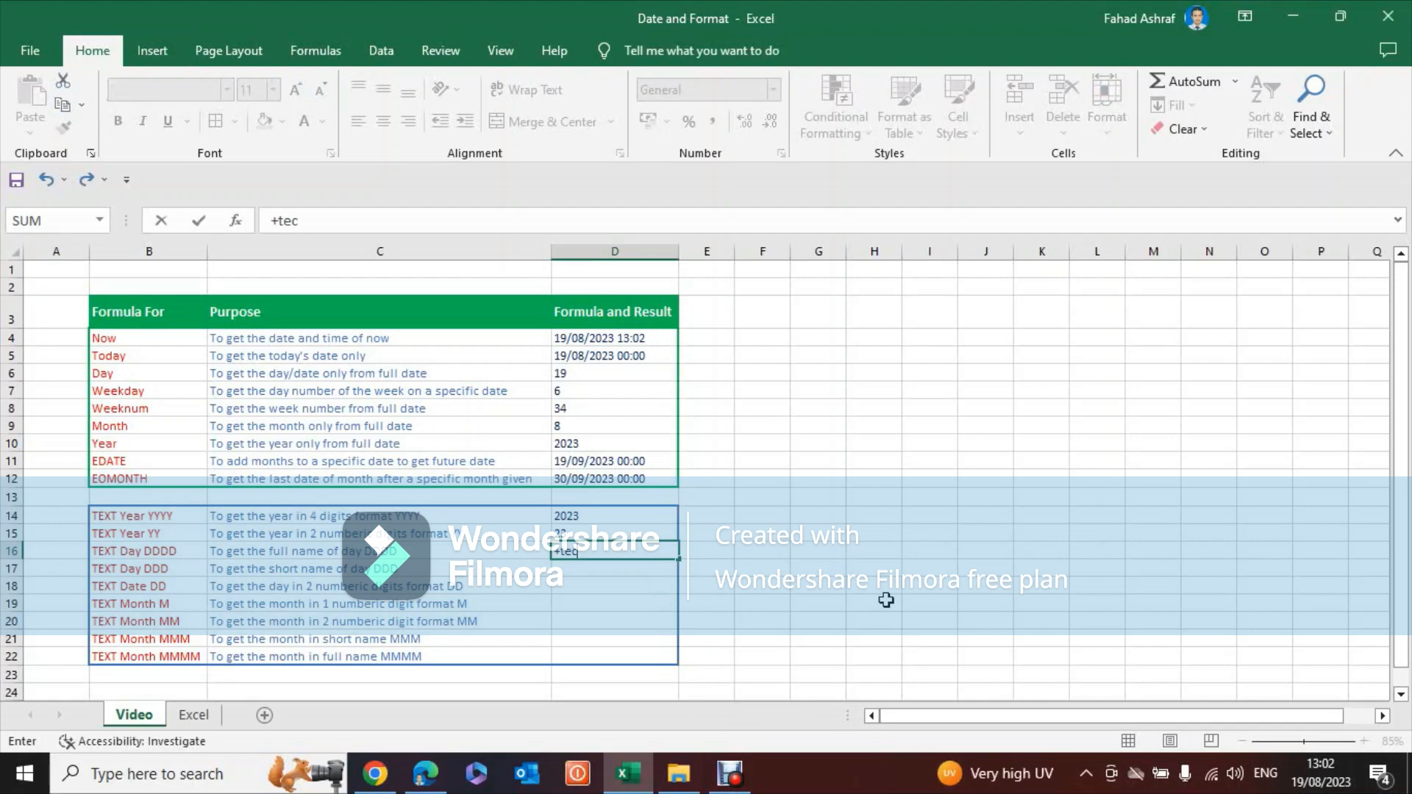
{"action": "key", "text": "BackSpace"}
{"action": "type", "text": "xt("}
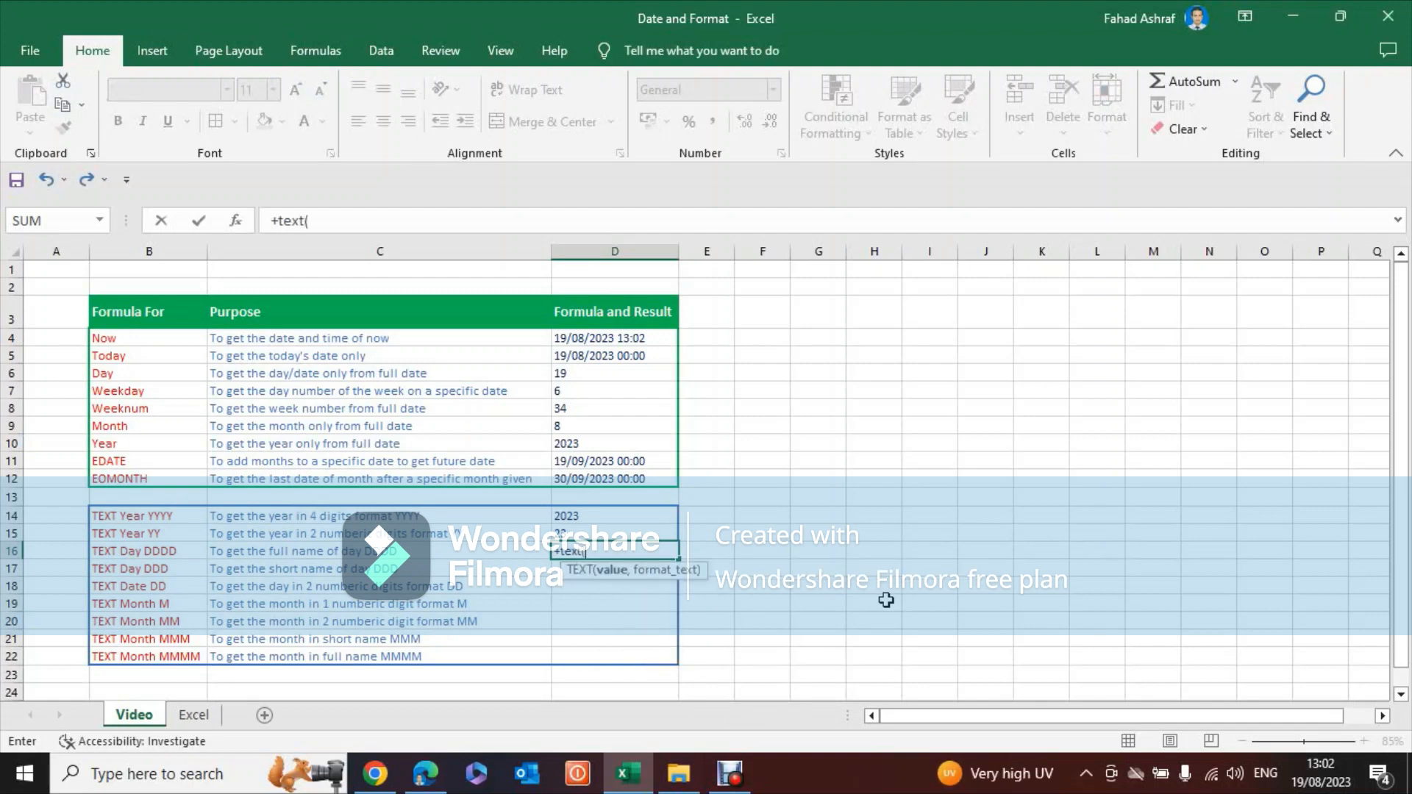
{"action": "key", "text": "Left"}
{"action": "key", "text": "Left"}
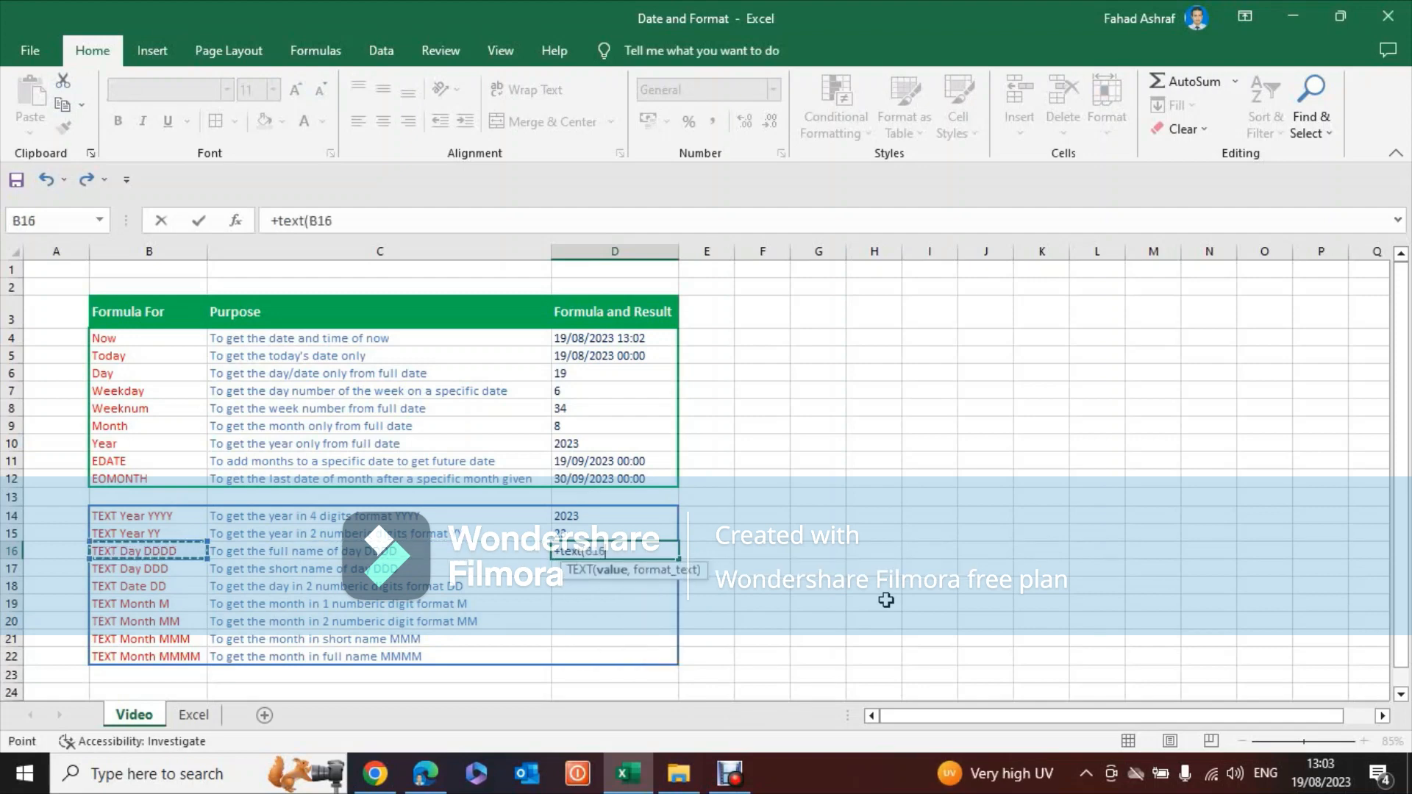
{"action": "type", "text": ",\"DDDD"}
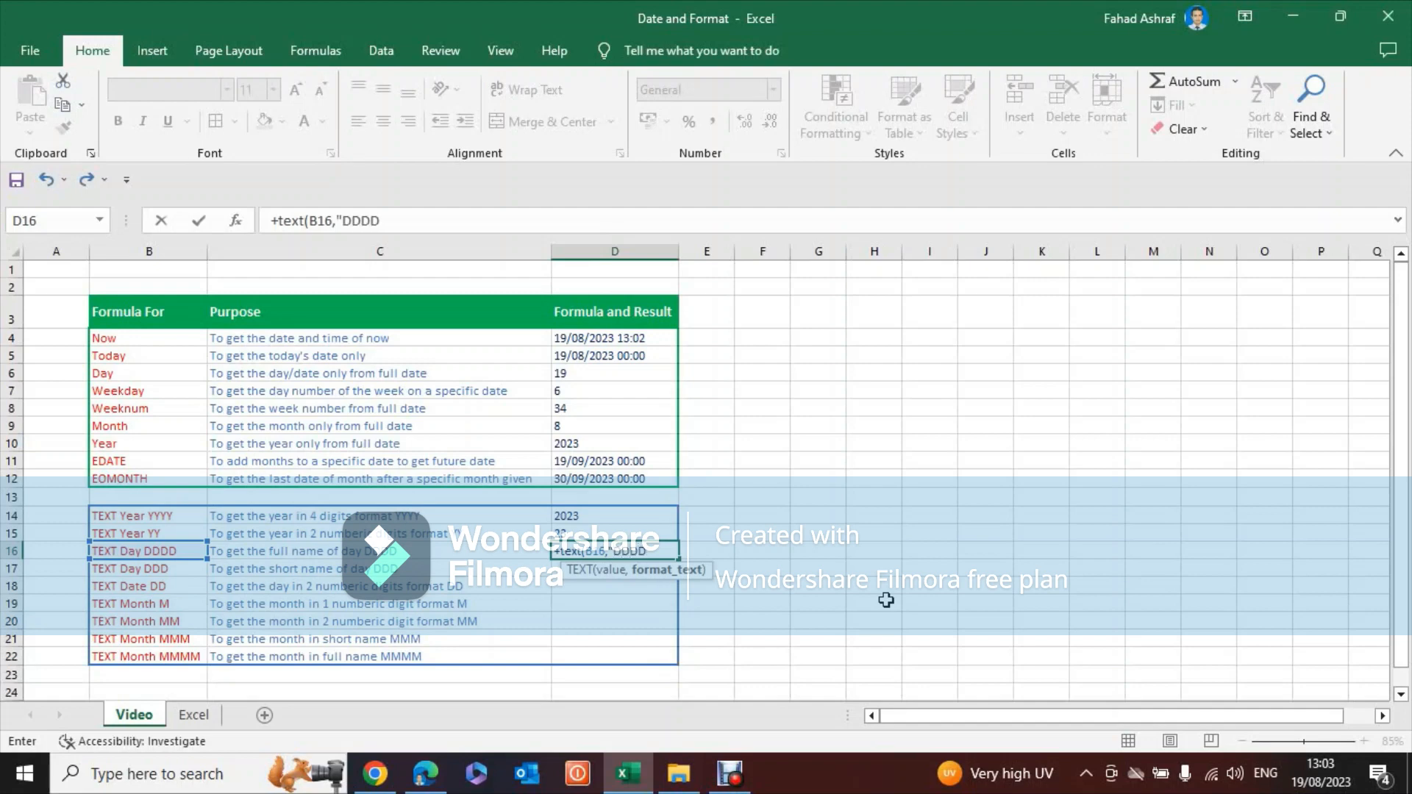
{"action": "type", "text": "\")"}
{"action": "key", "text": "Return"}
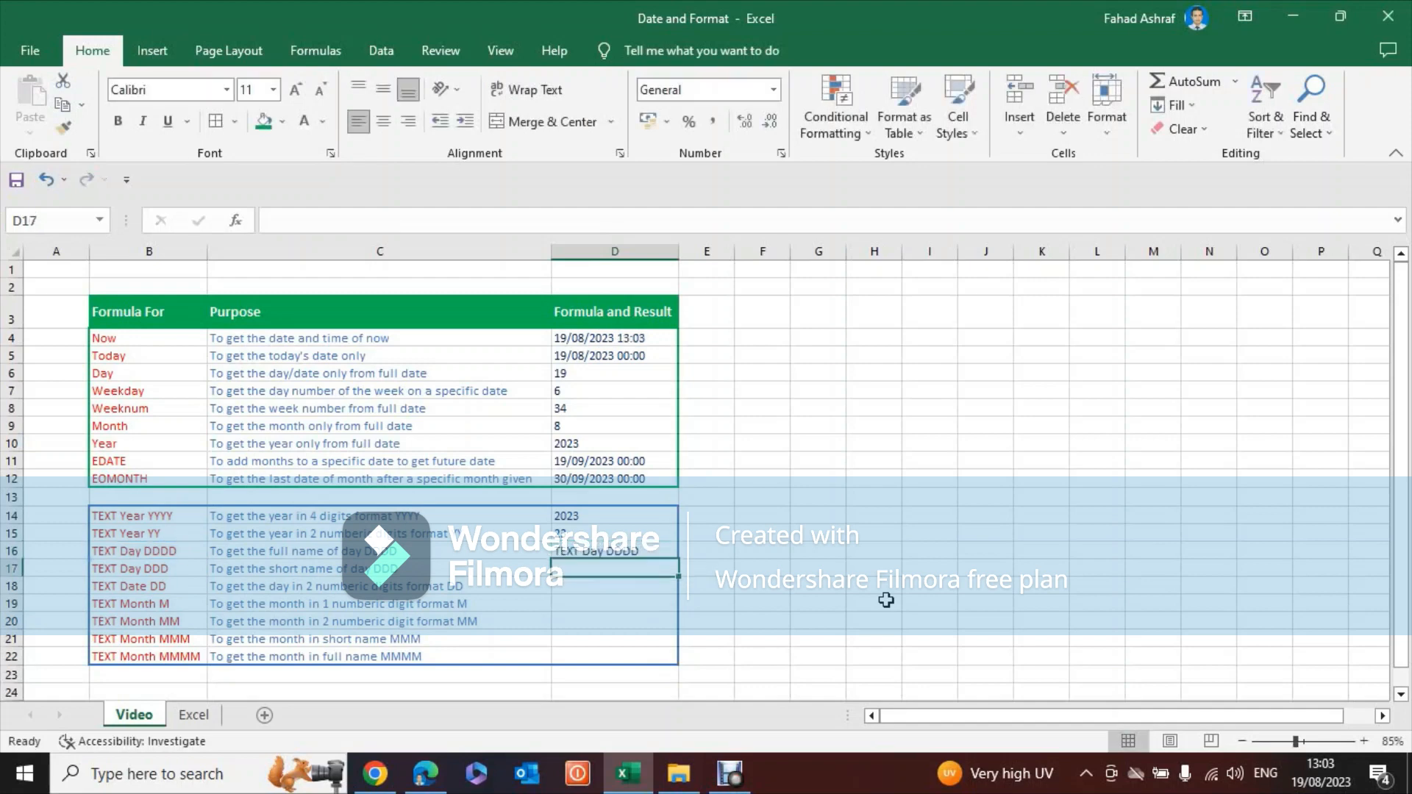
{"action": "key", "text": "Up"}
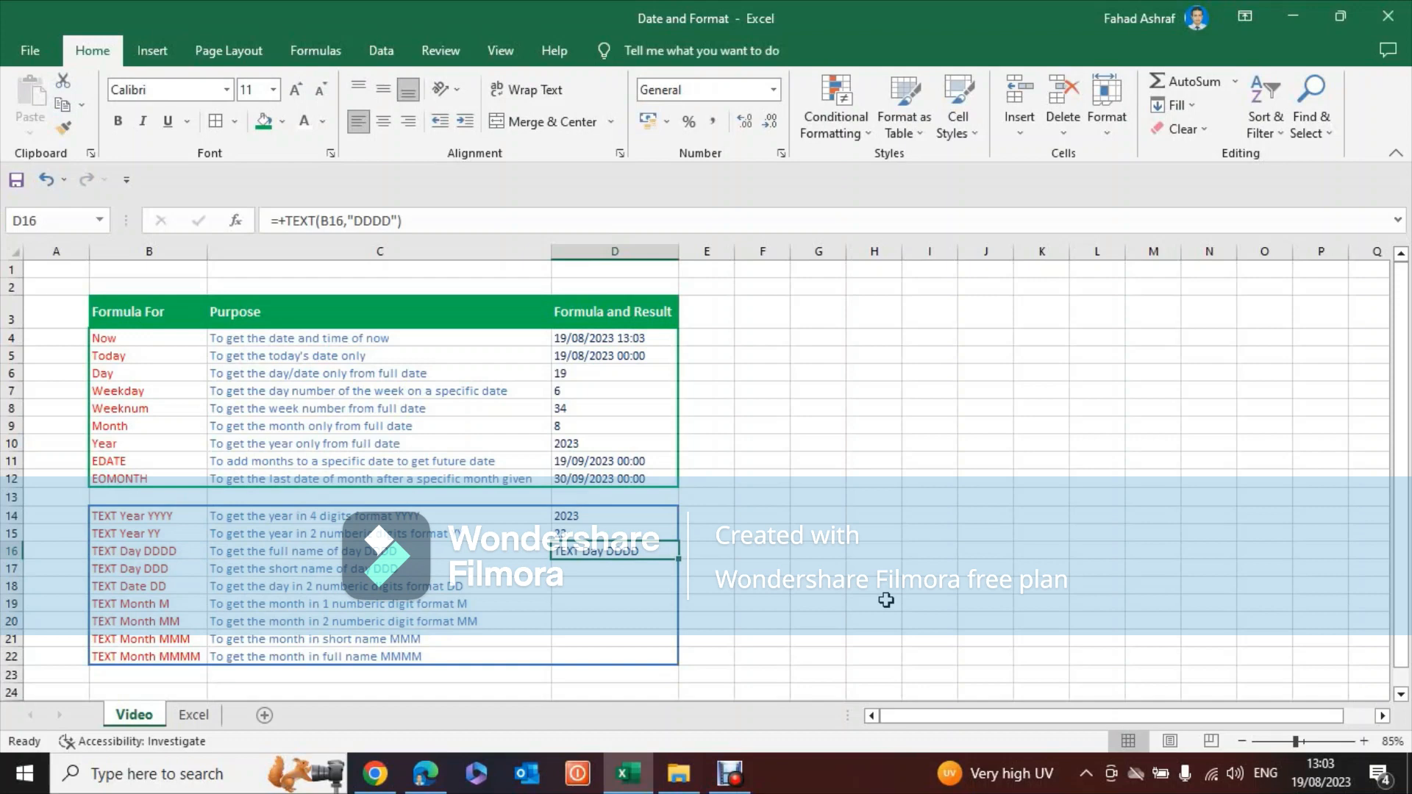
- Enter the formula =+TEXT(D4,"DDDD") in D16 to get the full name of the day
{"action": "type", "text": "+te"}
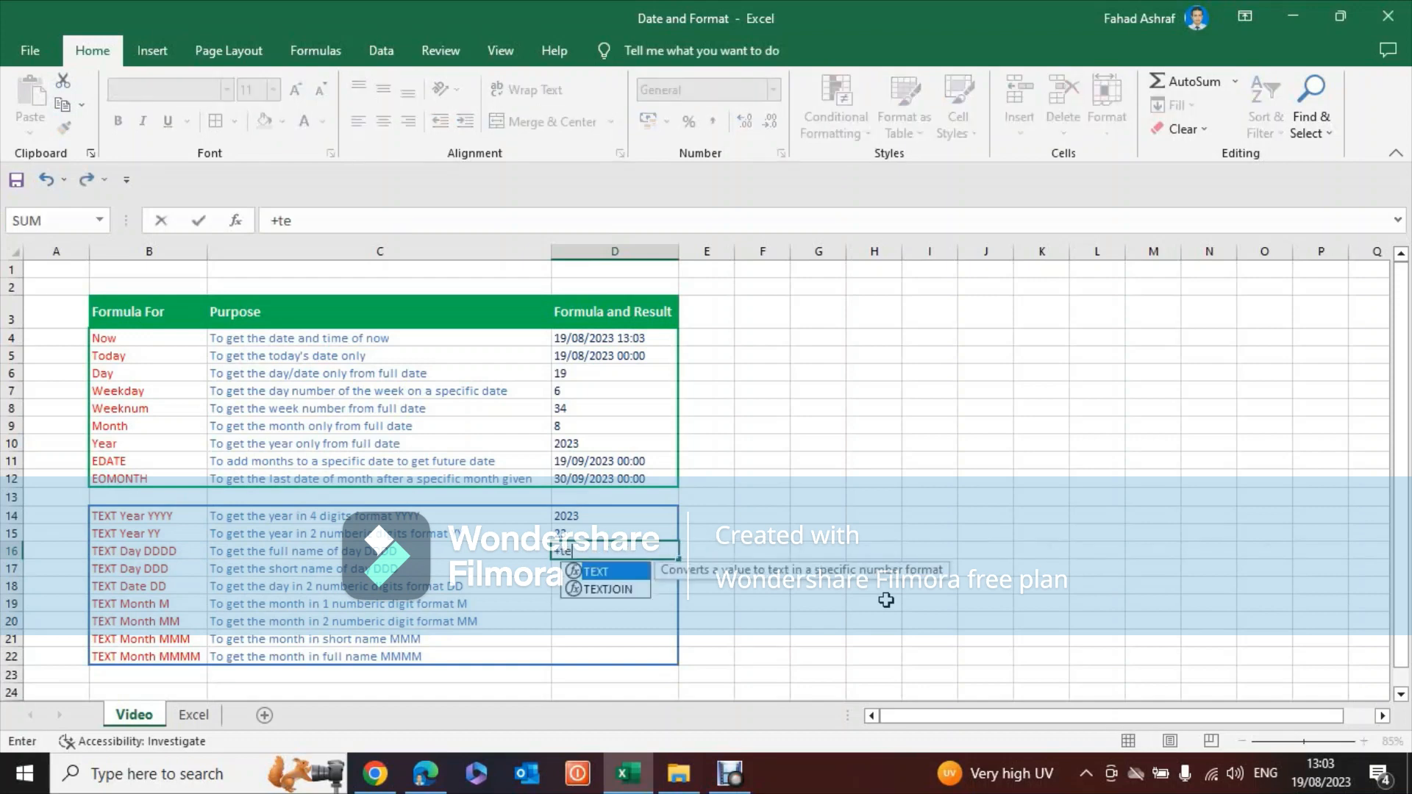
{"action": "type", "text": "xt("}
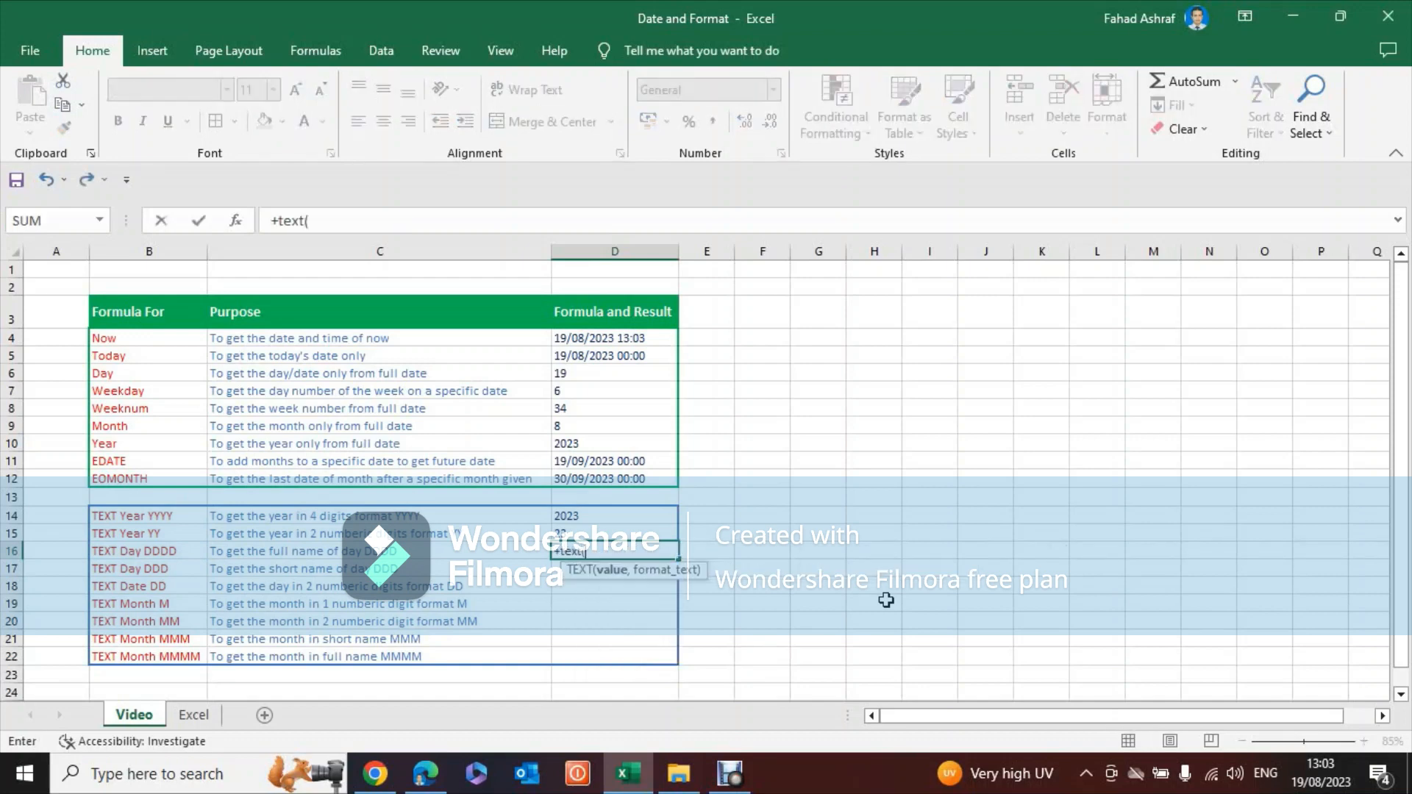
{"action": "key", "text": "Up"}
{"action": "key", "text": "Up"}
{"action": "key", "text": "Up"}
{"action": "key", "text": "Up"}
{"action": "key", "text": "Up"}
{"action": "key", "text": "Up"}
{"action": "key", "text": "Up"}
{"action": "key", "text": "Up"}
{"action": "key", "text": "Up"}
{"action": "key", "text": "Up"}
{"action": "key", "text": "Up"}
{"action": "key", "text": "Up"}
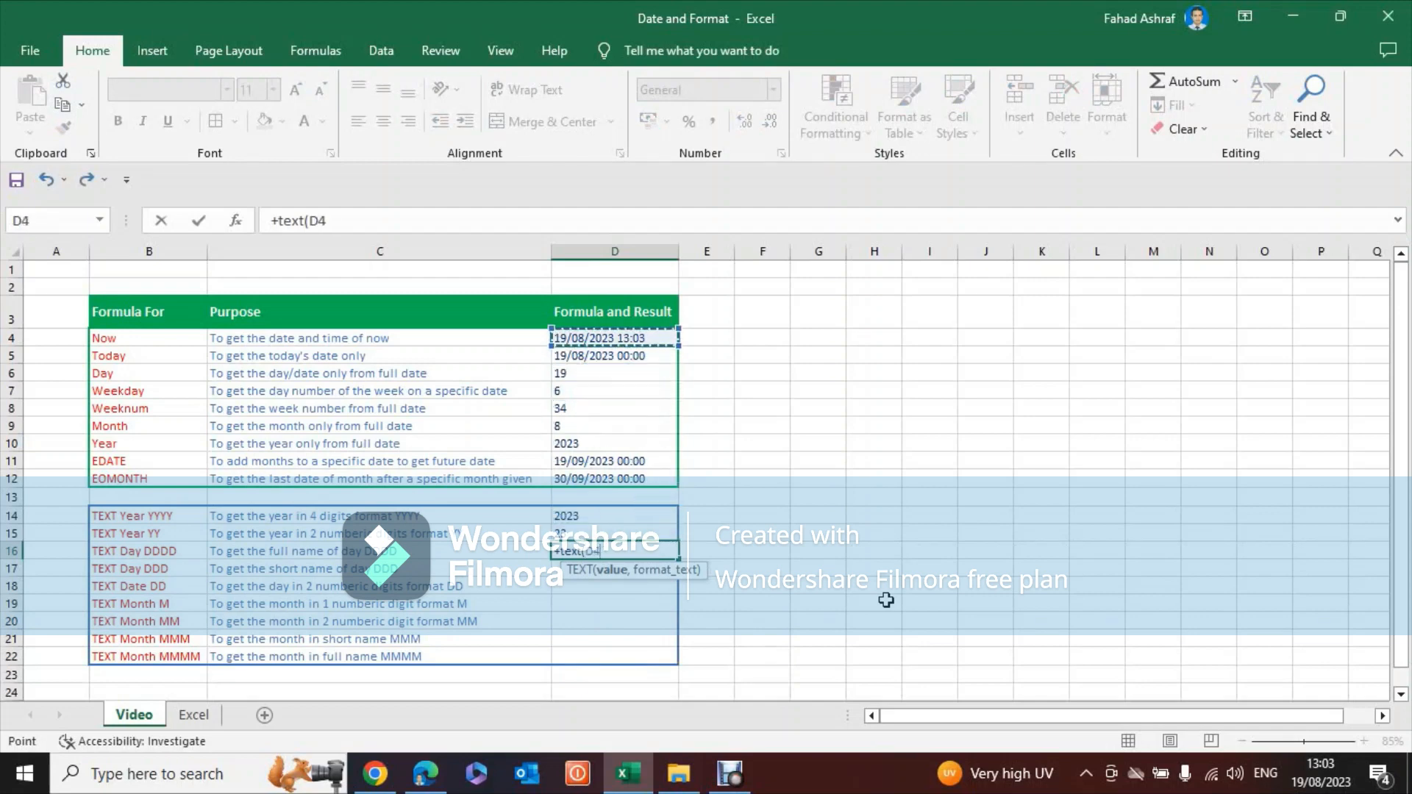
{"action": "type", "text": ","}
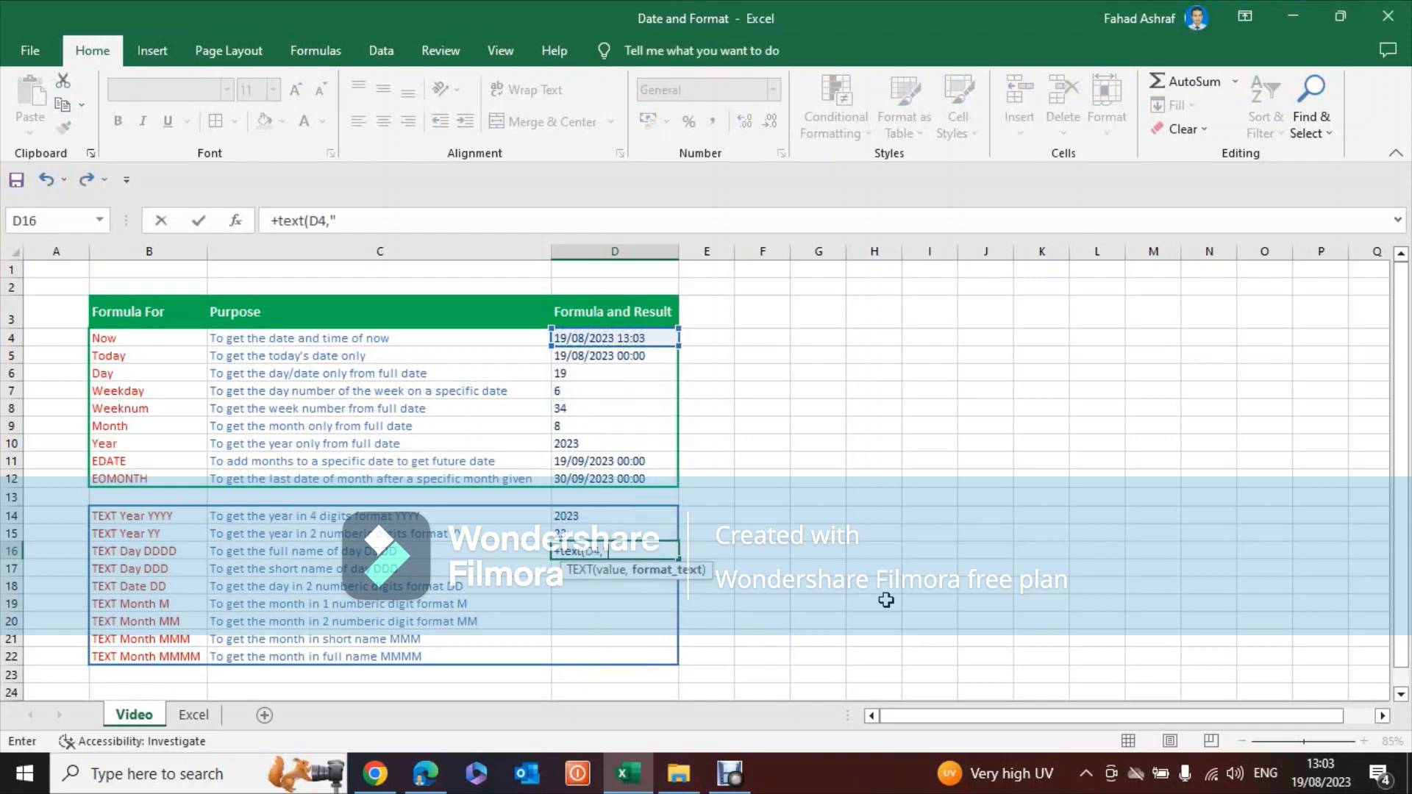
{"action": "type", "text": "\"DDDD"}
{"action": "type", "text": "\")"}
{"action": "key", "text": "Return"}
{"action": "key", "text": "Up"}
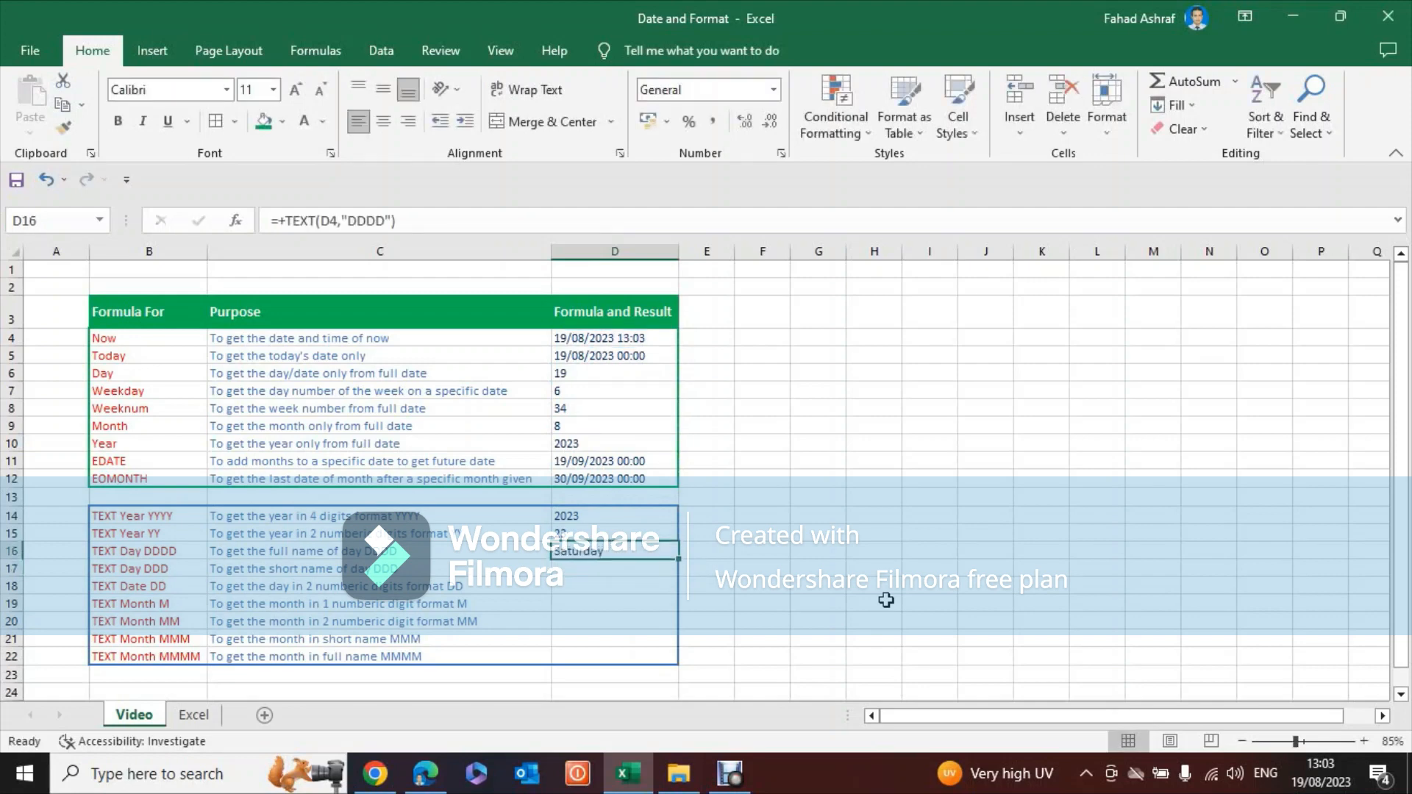
- Review the TEXT formulas in D14 to D16 and check the TEXT Day DDD entry in row 17
{"action": "key", "text": "Up"}
{"action": "key", "text": "Up"}
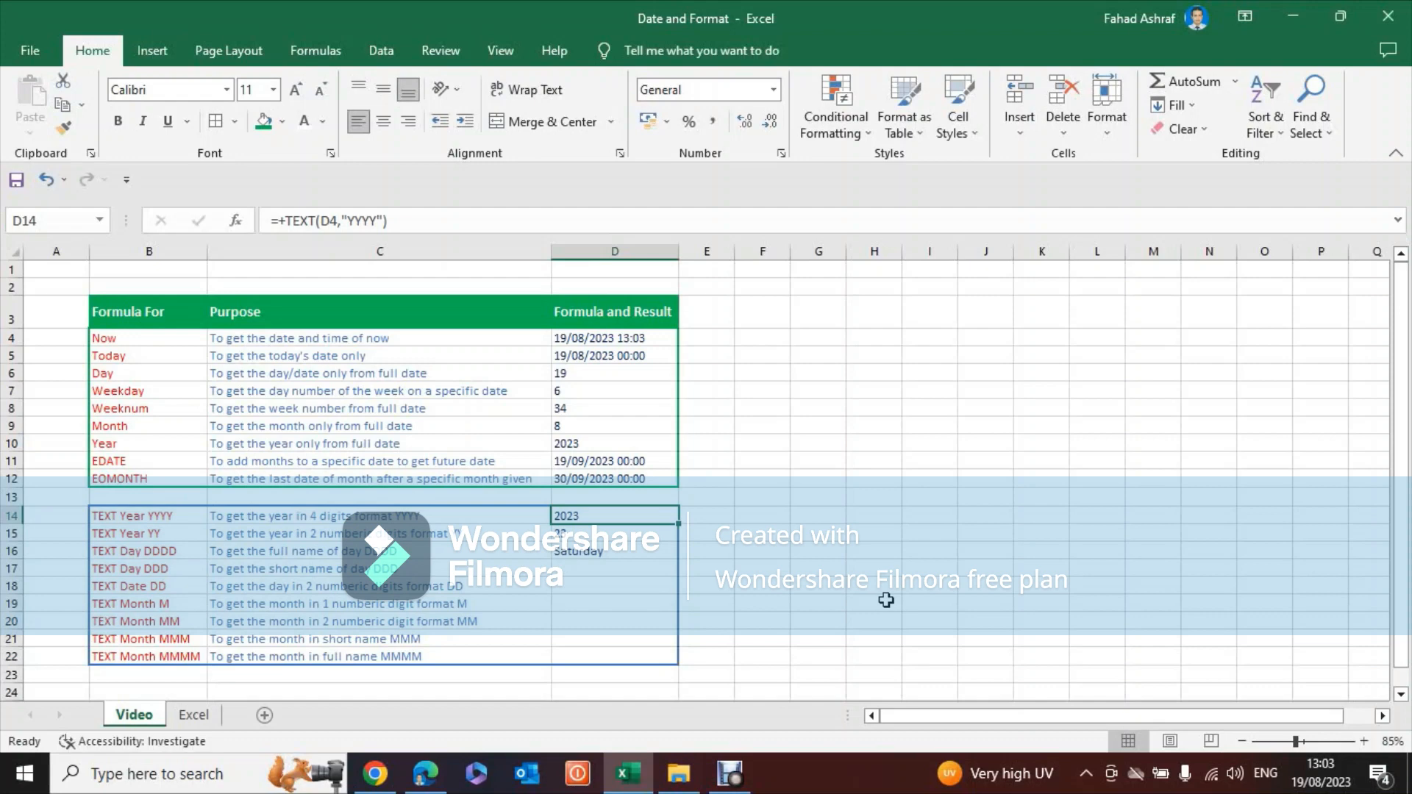
{"action": "key", "text": "Down"}
{"action": "key", "text": "Down"}
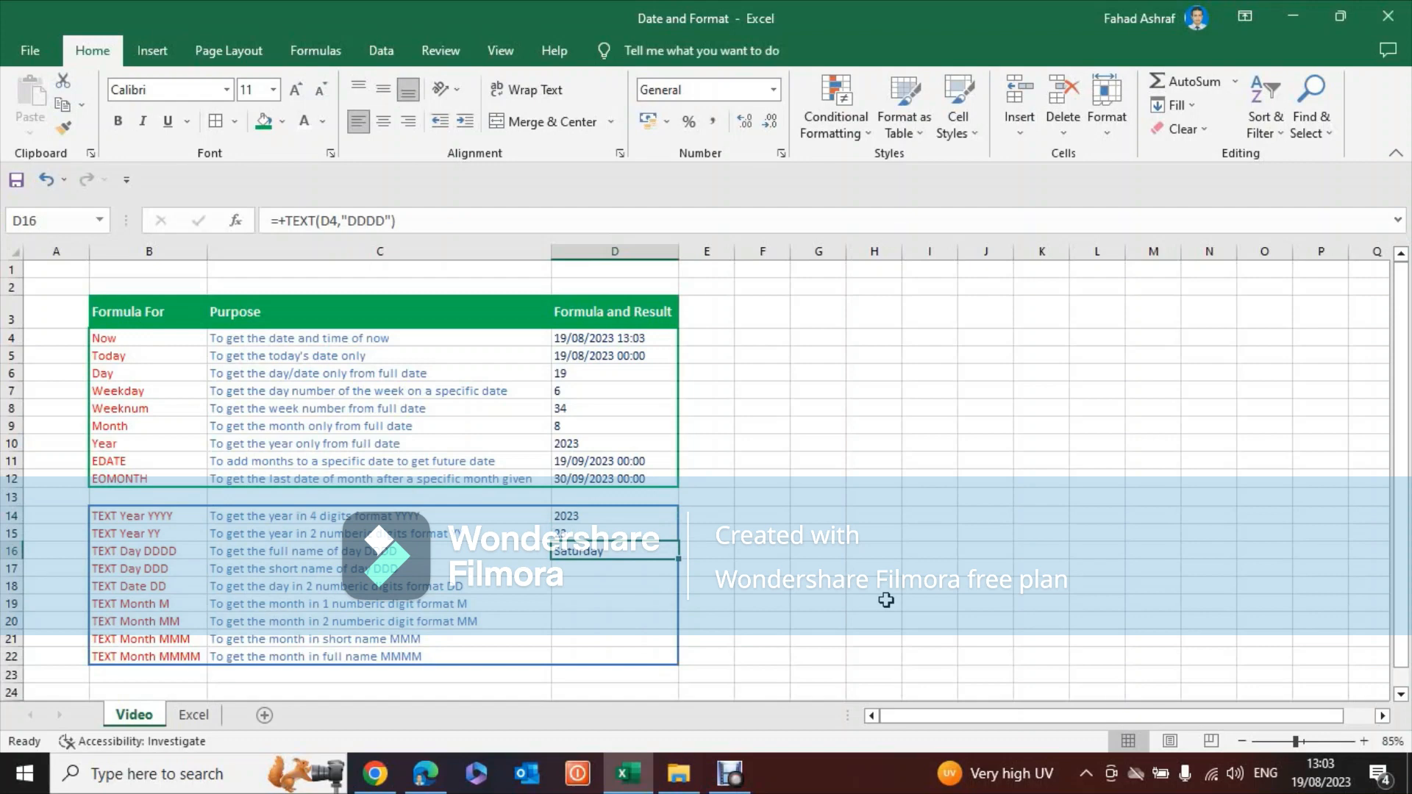
{"action": "key", "text": "Down"}
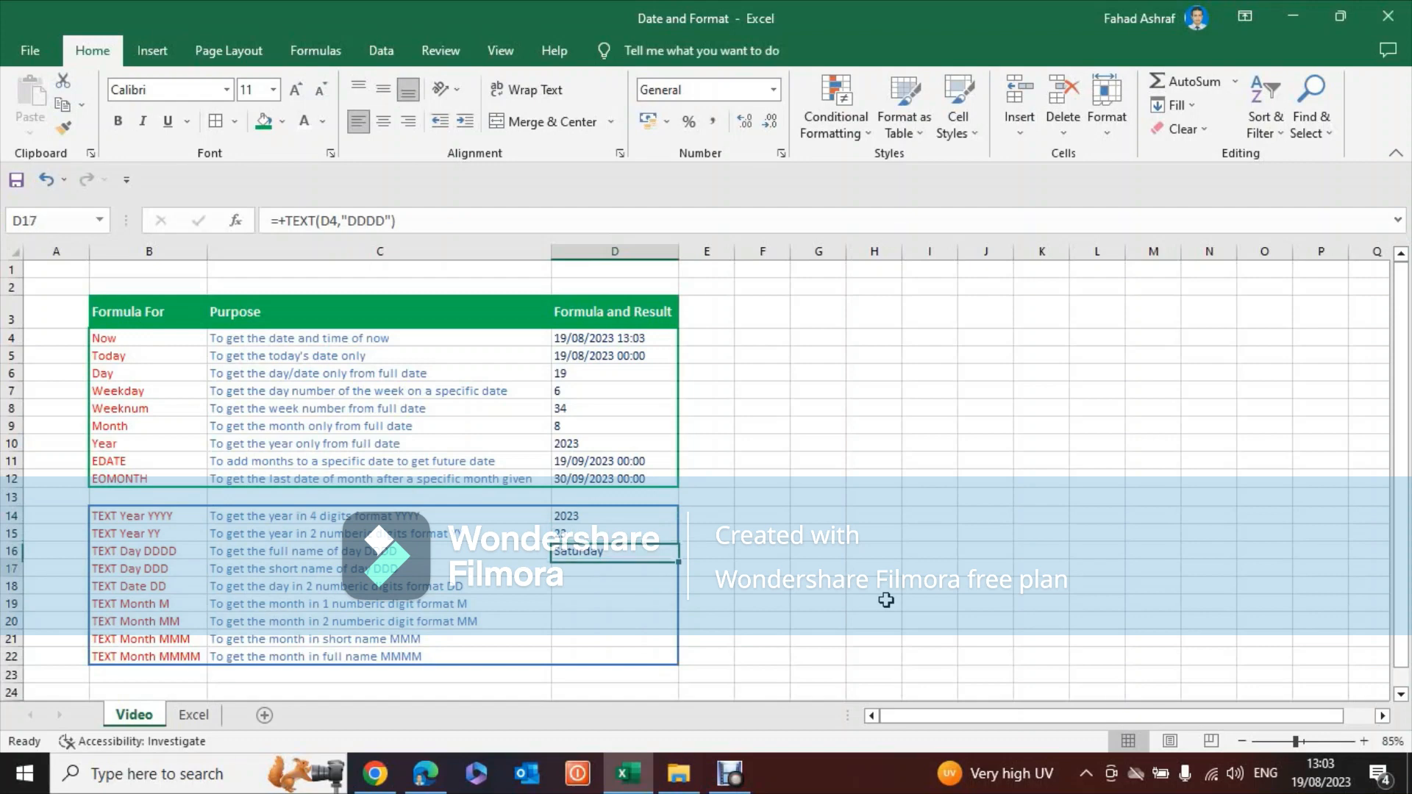
{"action": "key", "text": "Left"}
{"action": "key", "text": "Left"}
{"action": "key", "text": "Right"}
{"action": "key", "text": "Right"}
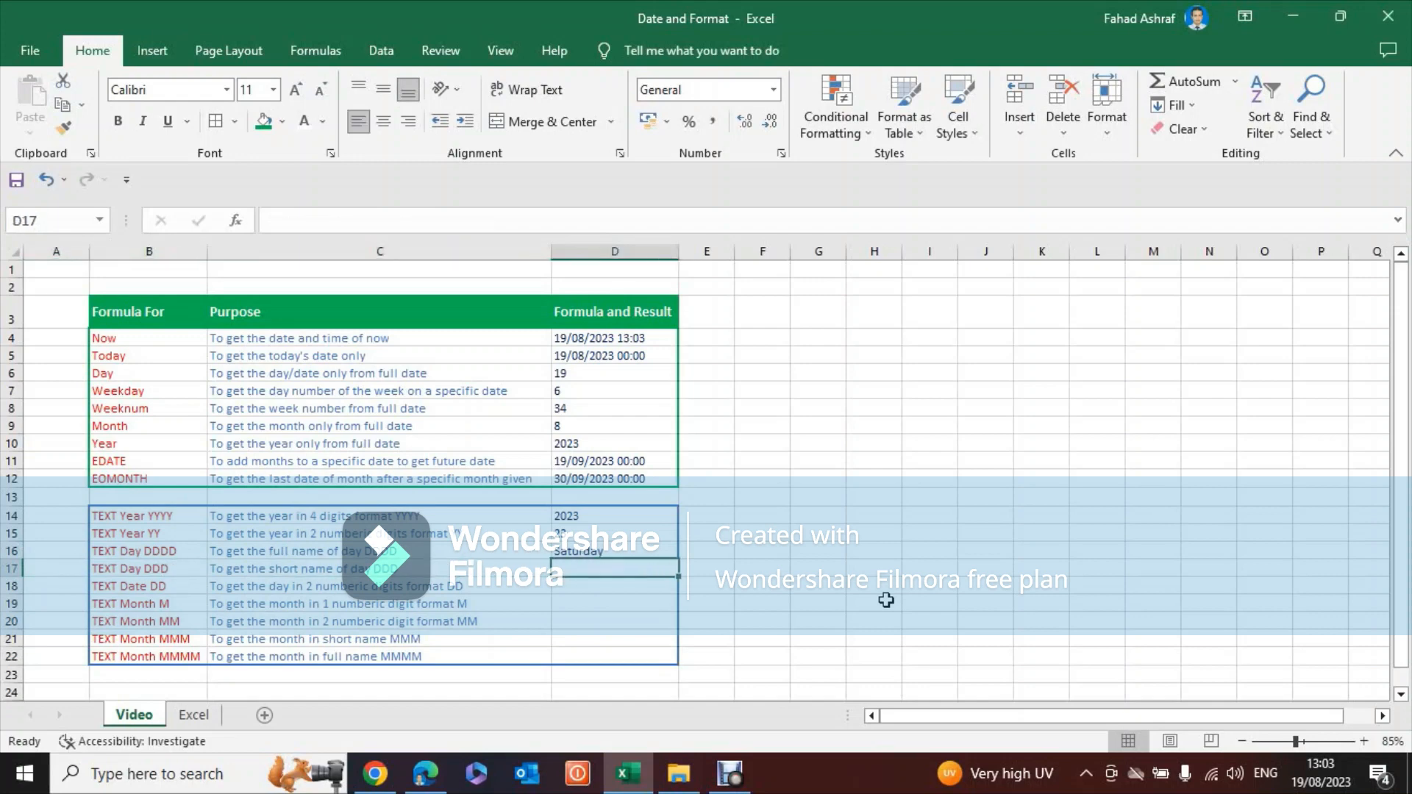
- Enter the formula =+TEXT(D4,"DDD") in D17 to get the short name of the day
{"action": "type", "text": "+te"}
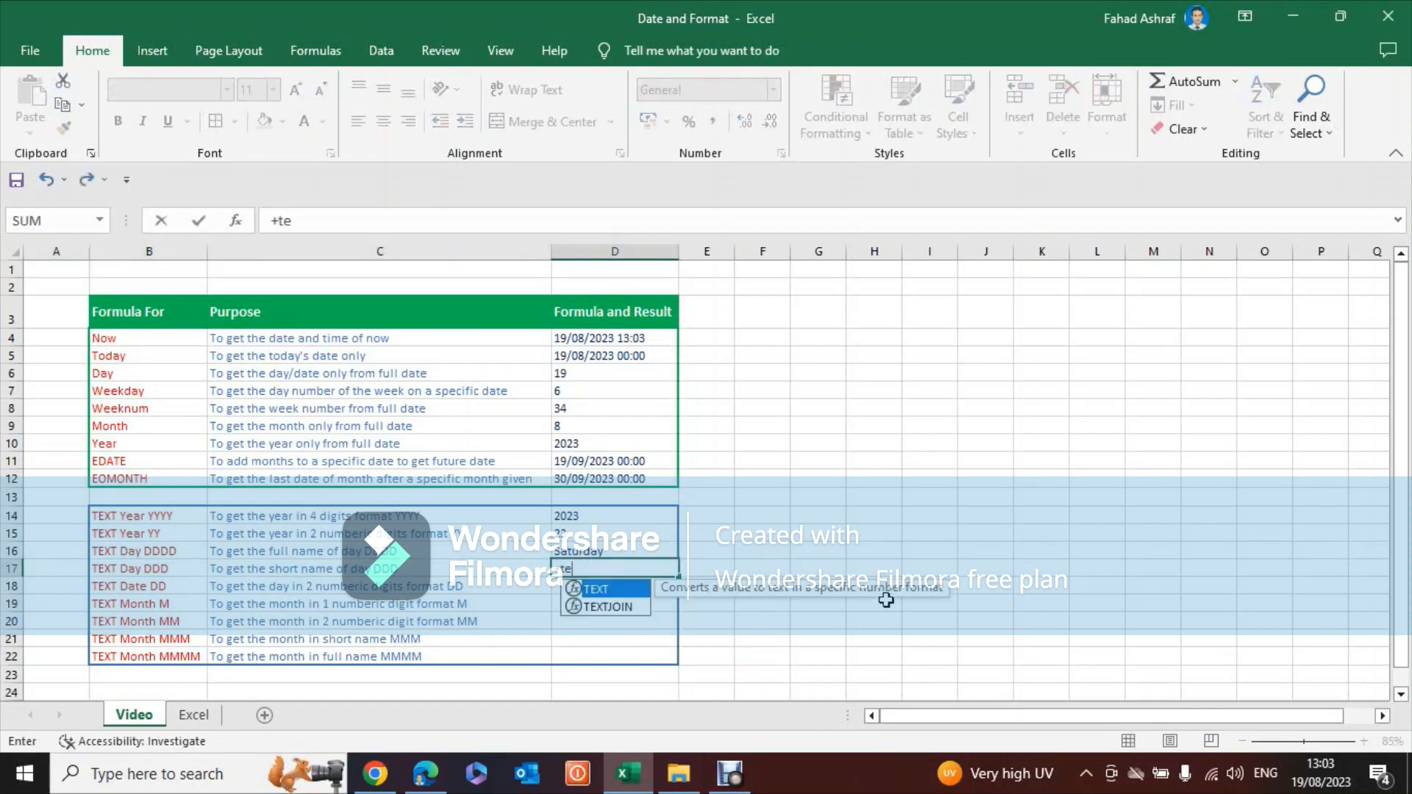
{"action": "type", "text": "xt("}
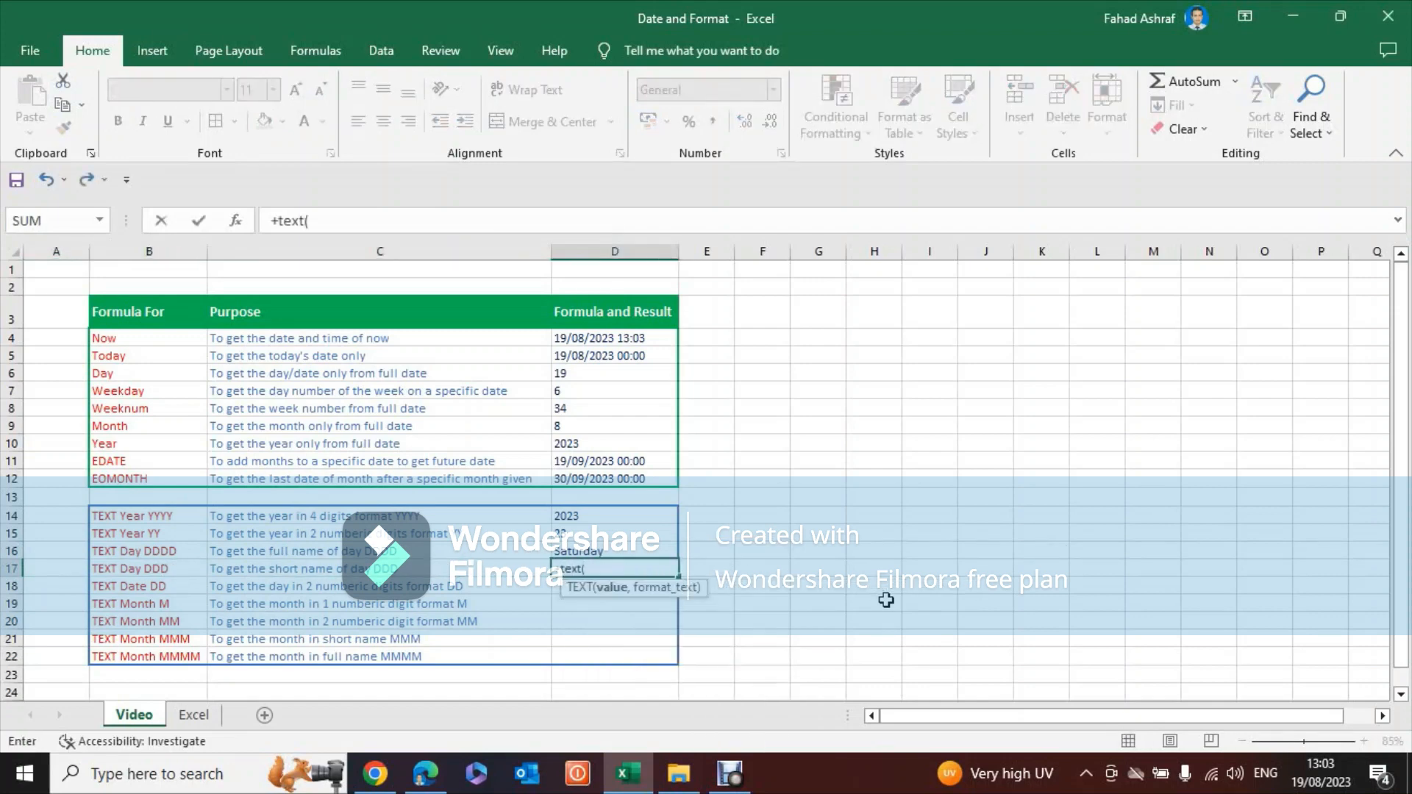
{"action": "key", "text": "Up"}
{"action": "key", "text": "Up"}
{"action": "key", "text": "Up"}
{"action": "key", "text": "Up"}
{"action": "key", "text": "Up"}
{"action": "key", "text": "Up"}
{"action": "key", "text": "Up"}
{"action": "key", "text": "Up"}
{"action": "key", "text": "Up"}
{"action": "key", "text": "Up"}
{"action": "key", "text": "Up"}
{"action": "key", "text": "Up"}
{"action": "key", "text": "Up"}
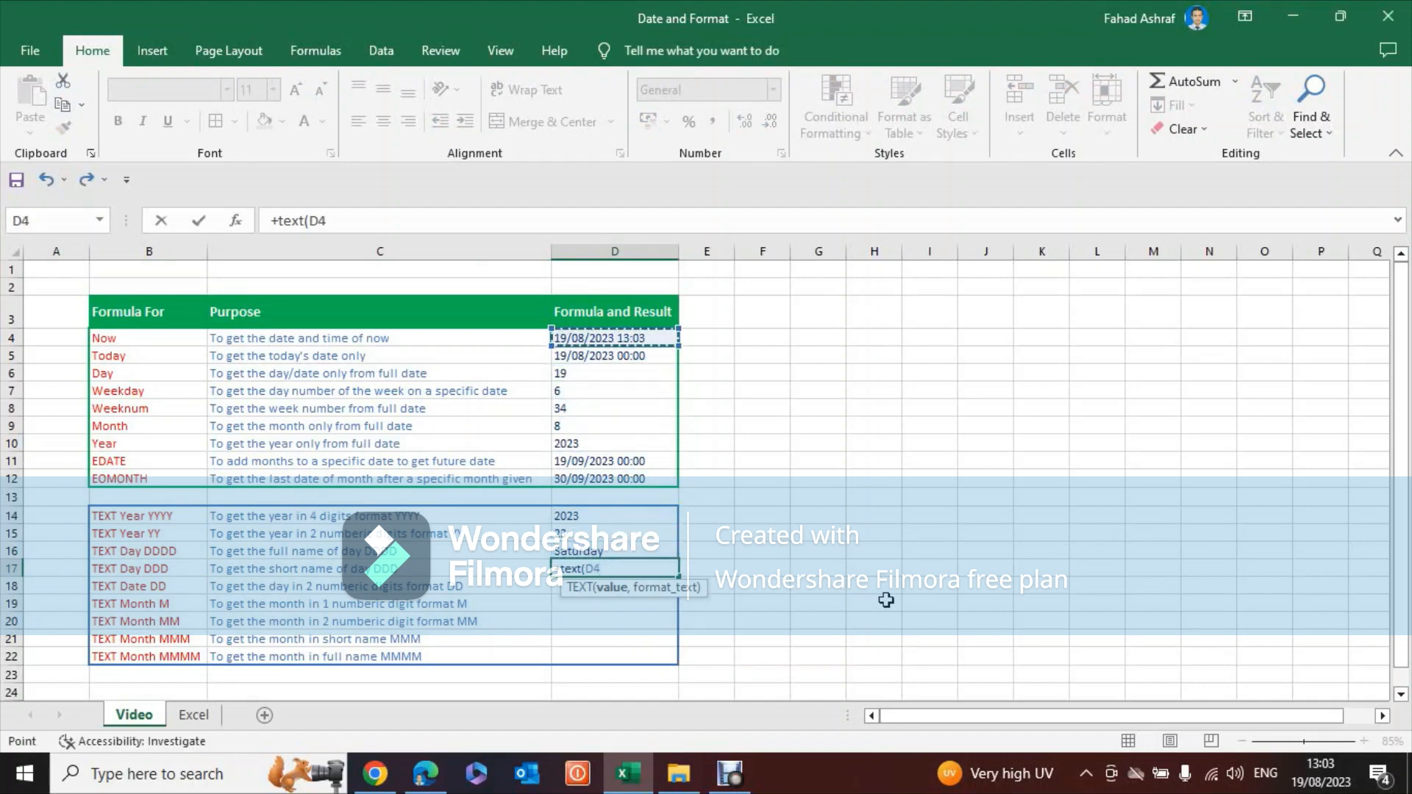
{"action": "type", "text": ",\""}
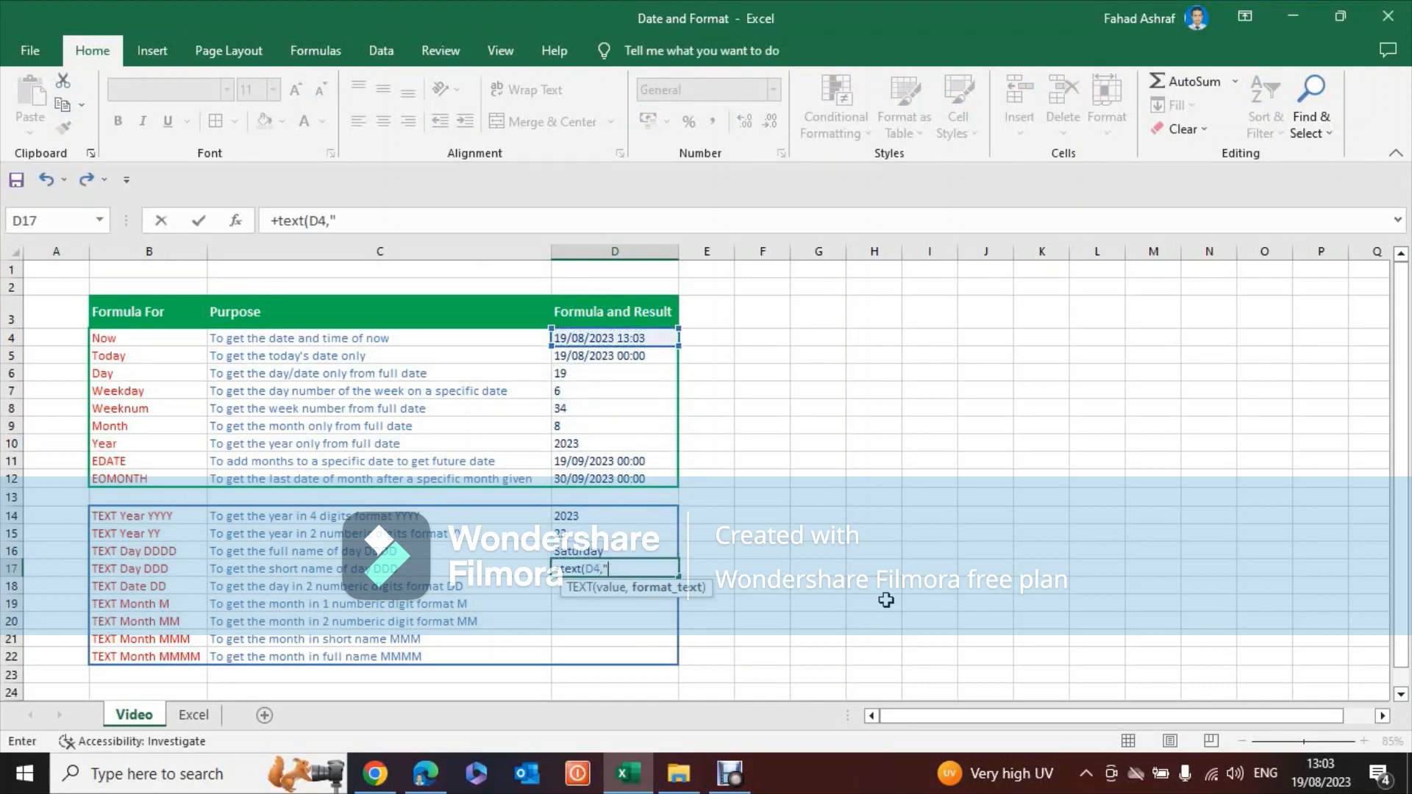
{"action": "type", "text": "DDD\")"}
{"action": "key", "text": "Return"}
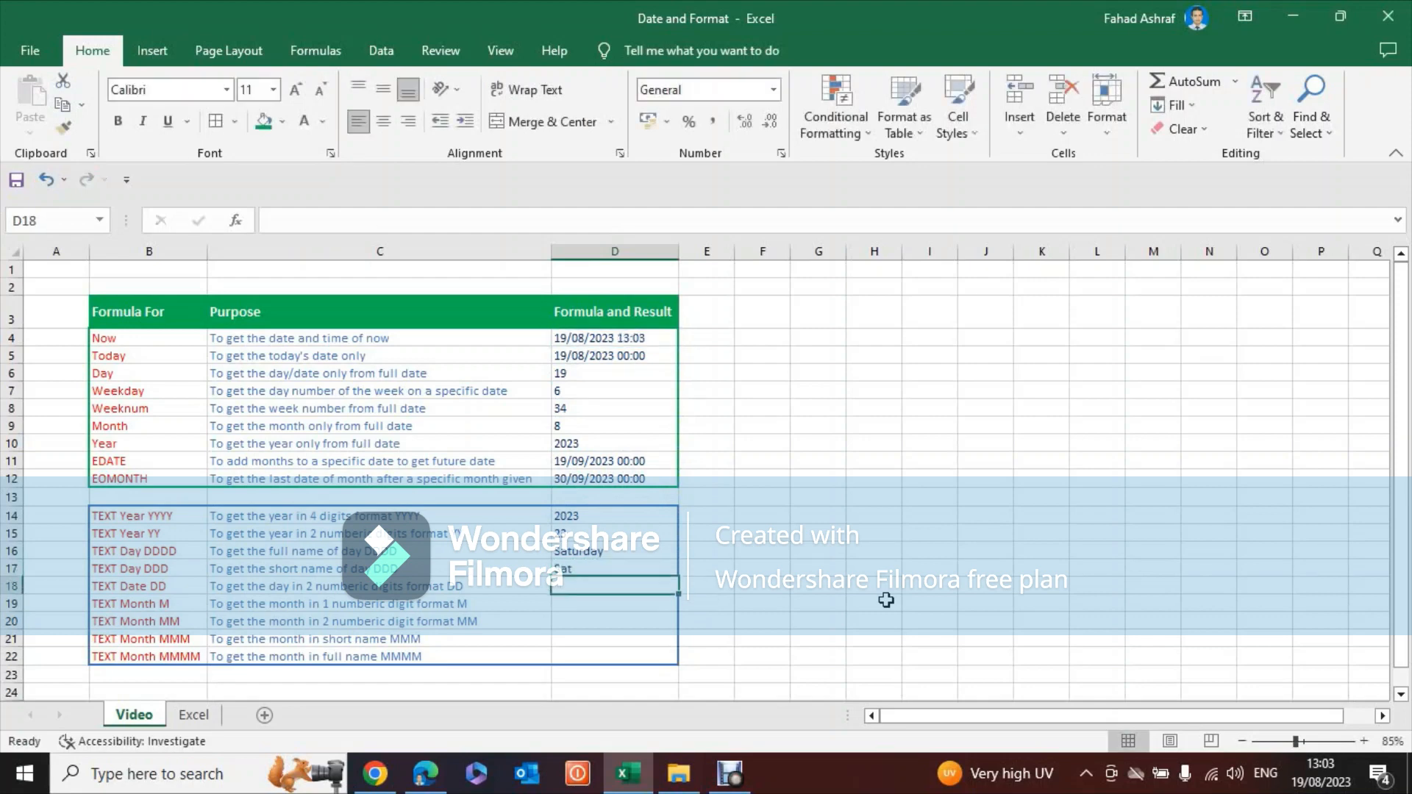
{"action": "key", "text": "Up"}
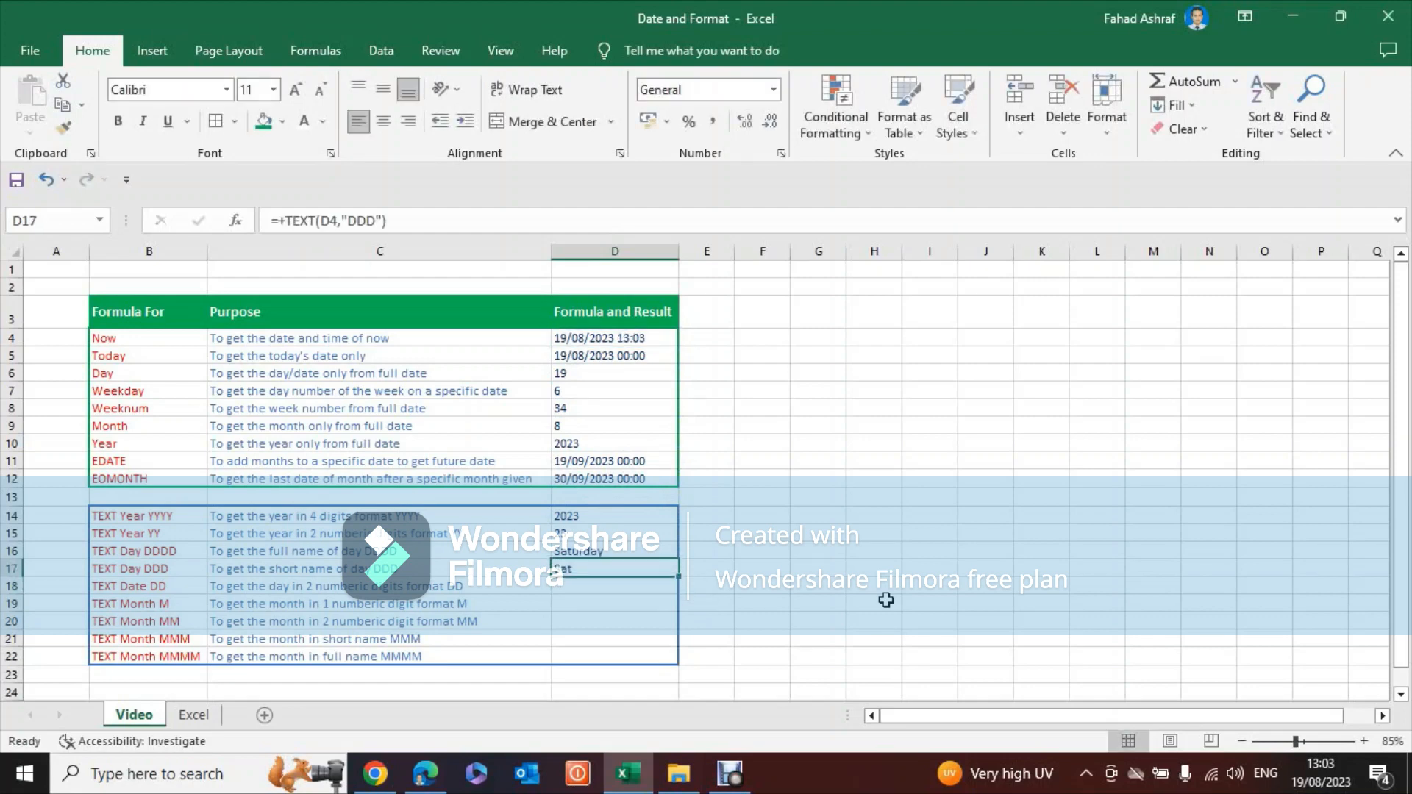
- Enter the formula =+TEXT(D4,"DD") in D18 to get the day in two numeric digits
{"action": "key", "text": "Down"}
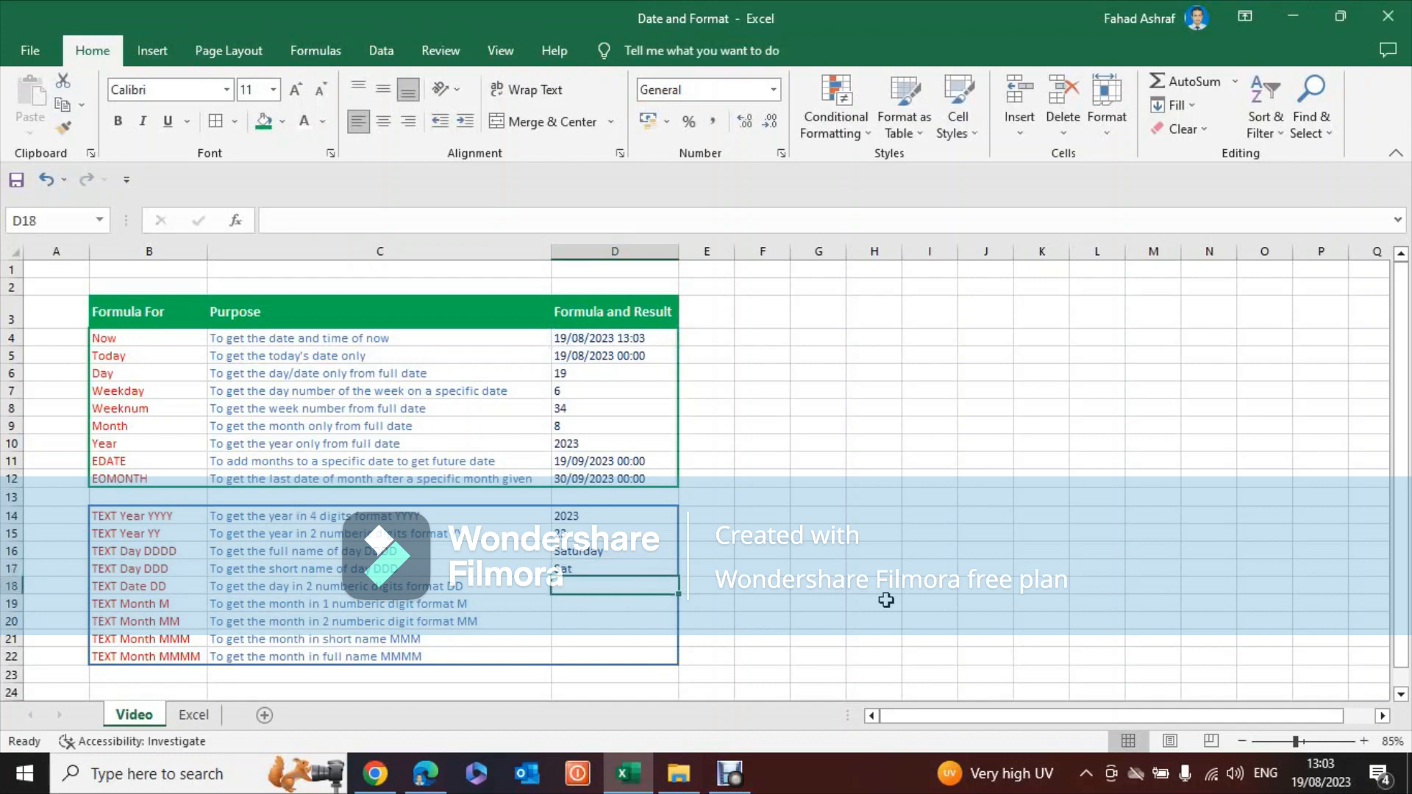
{"action": "key", "text": "Left"}
{"action": "key", "text": "Left"}
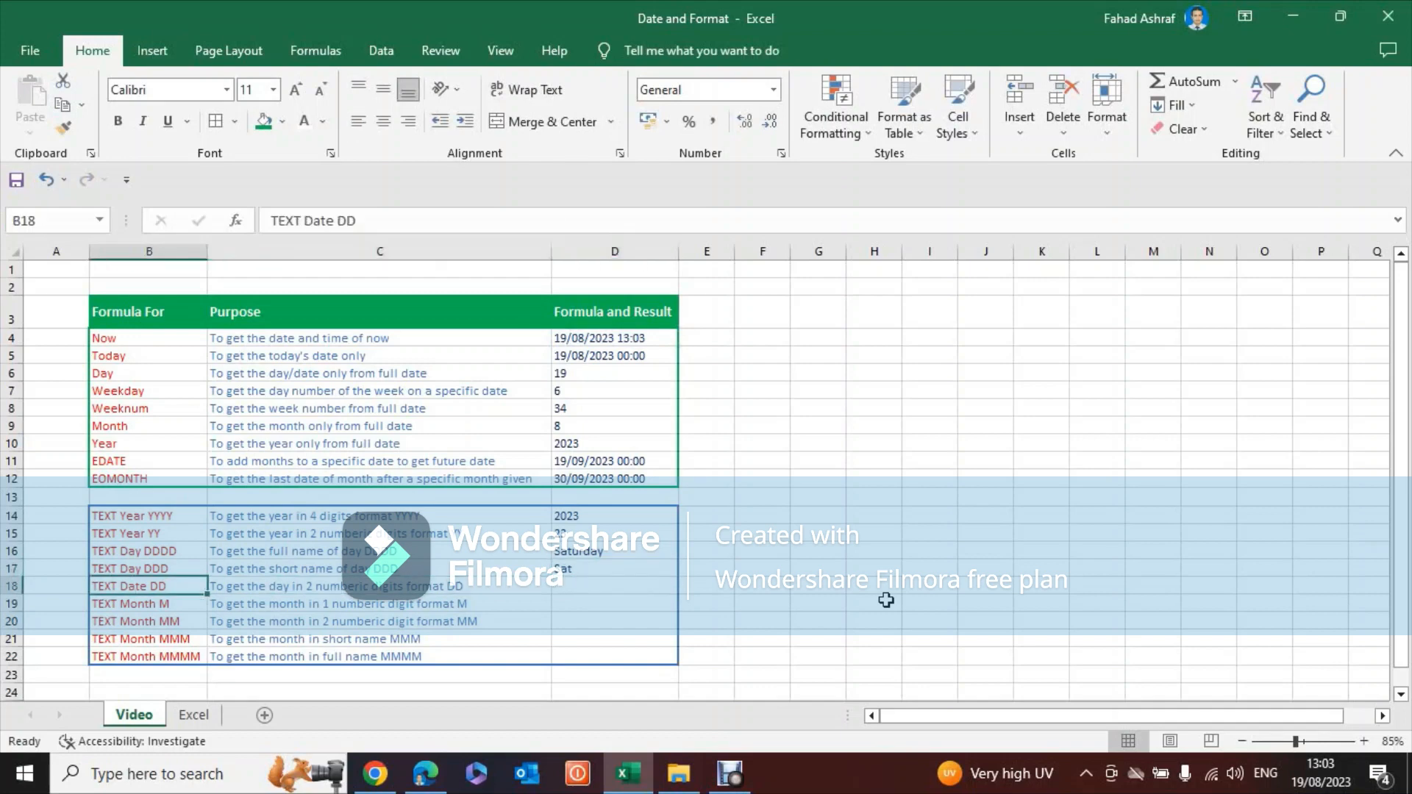
{"action": "key", "text": "Right"}
{"action": "key", "text": "Right"}
{"action": "type", "text": "+"}
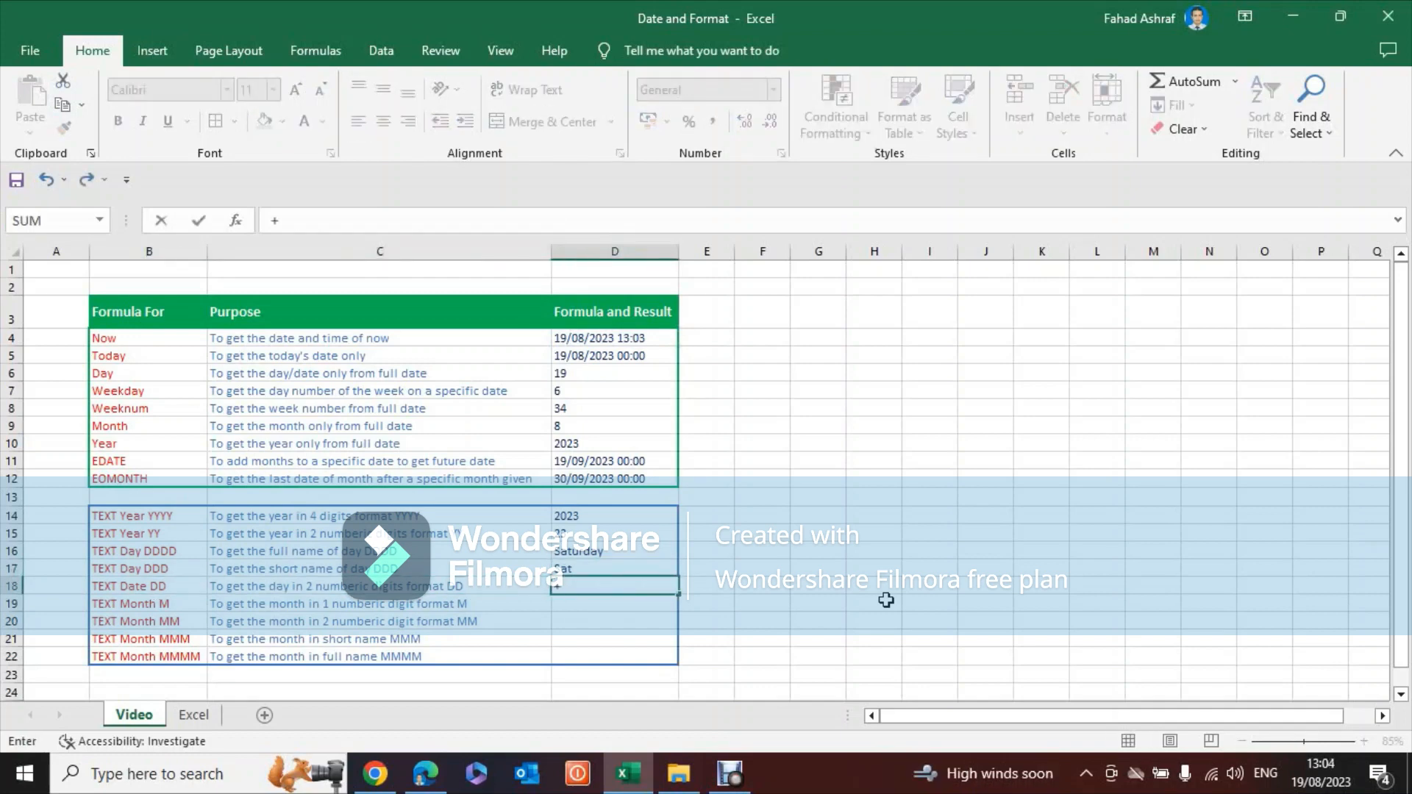
{"action": "type", "text": "text"}
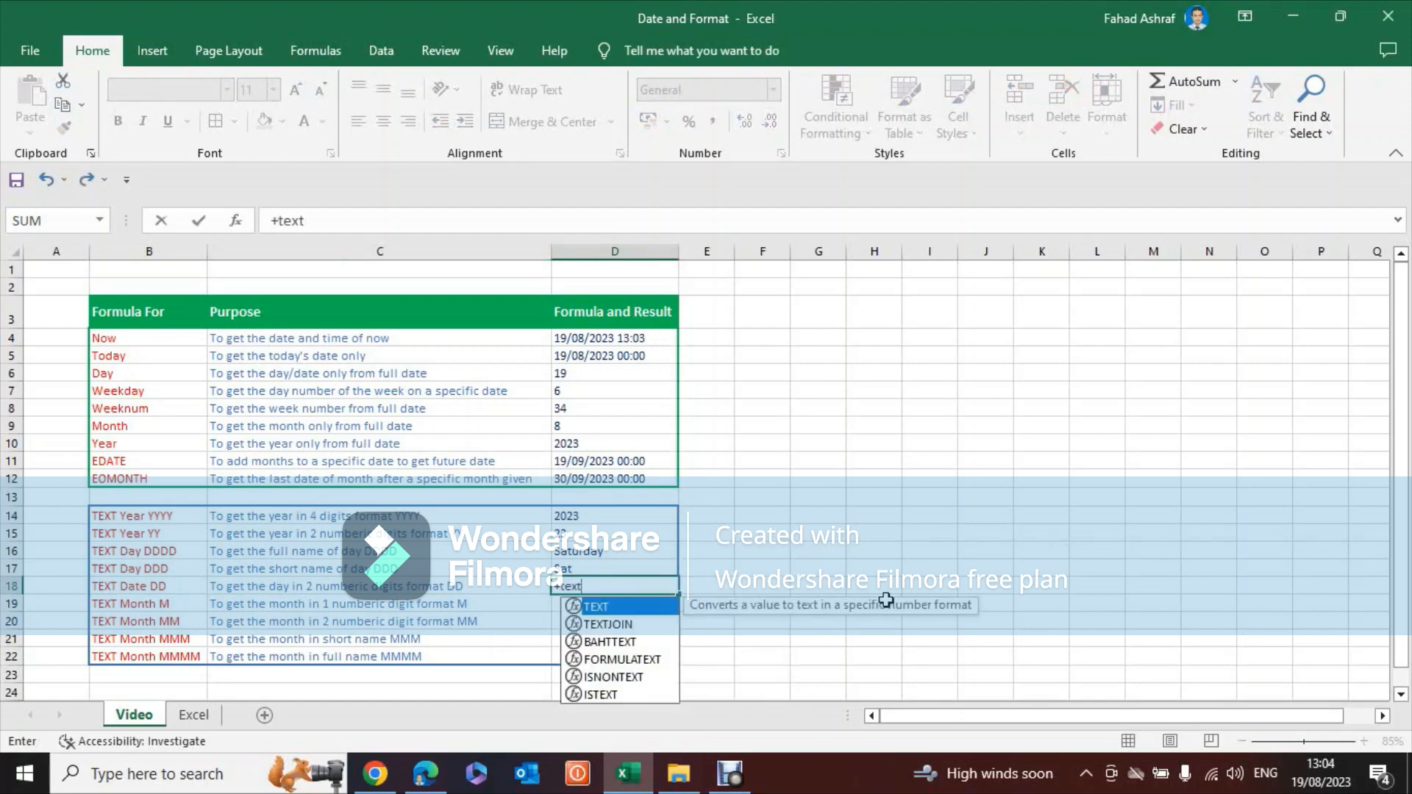
{"action": "type", "text": "("}
{"action": "key", "text": "Up"}
{"action": "key", "text": "Up"}
{"action": "key", "text": "Up"}
{"action": "key", "text": "Up"}
{"action": "key", "text": "Up"}
{"action": "key", "text": "Up"}
{"action": "key", "text": "Up"}
{"action": "key", "text": "Up"}
{"action": "key", "text": "Up"}
{"action": "key", "text": "Up"}
{"action": "key", "text": "Up"}
{"action": "key", "text": "Up"}
{"action": "key", "text": "Up"}
{"action": "key", "text": "Up"}
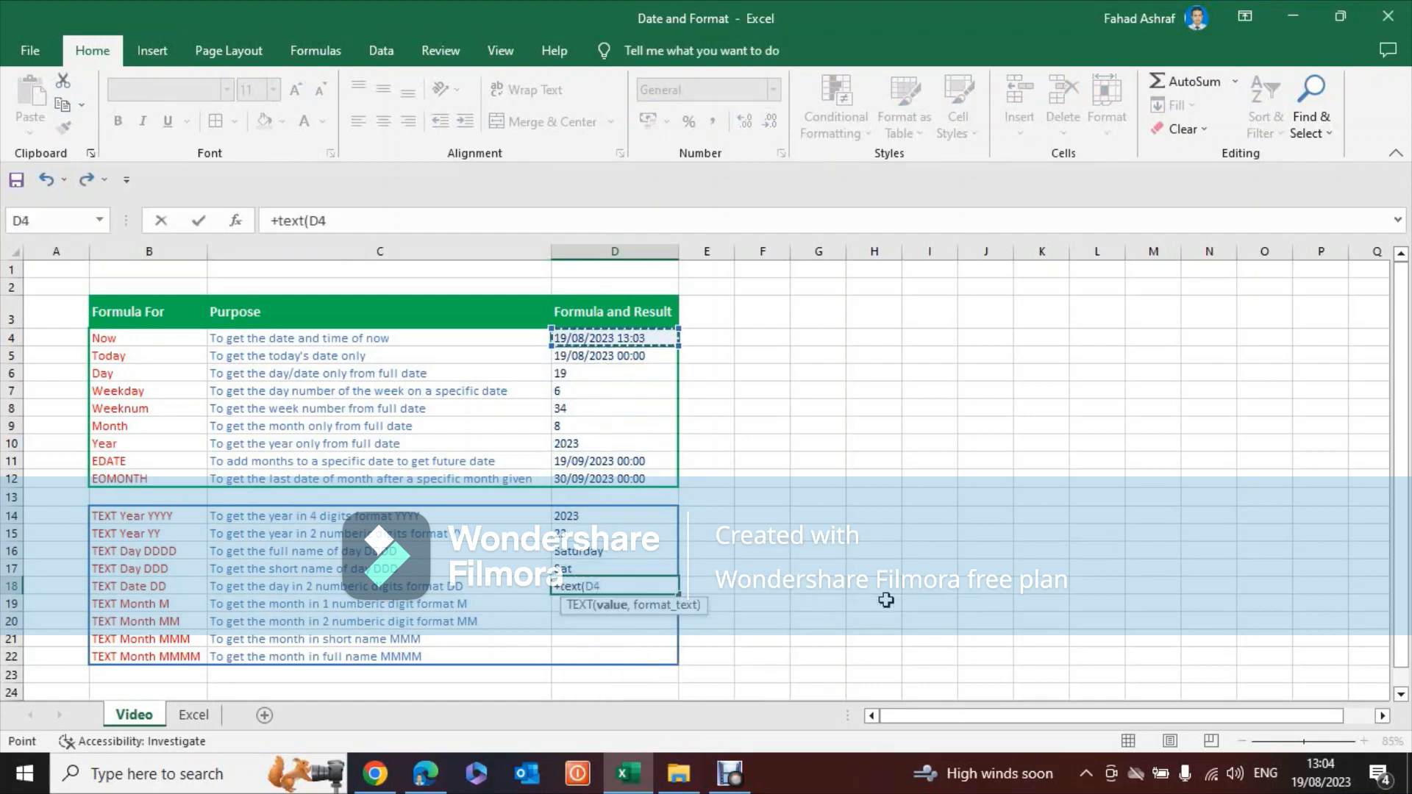
{"action": "type", "text": ",\""}
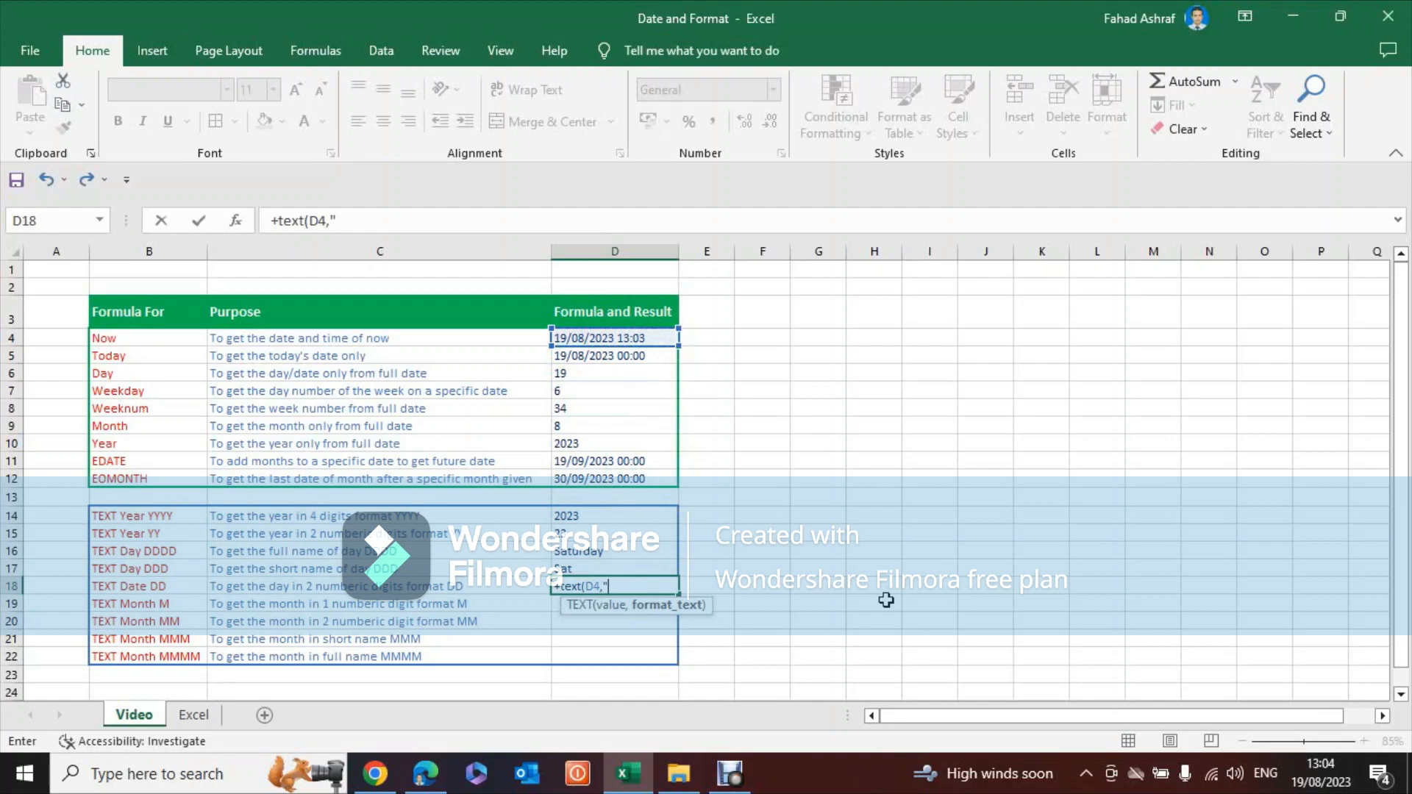
{"action": "type", "text": "DD\""}
{"action": "key", "text": "ctrl+Return"}
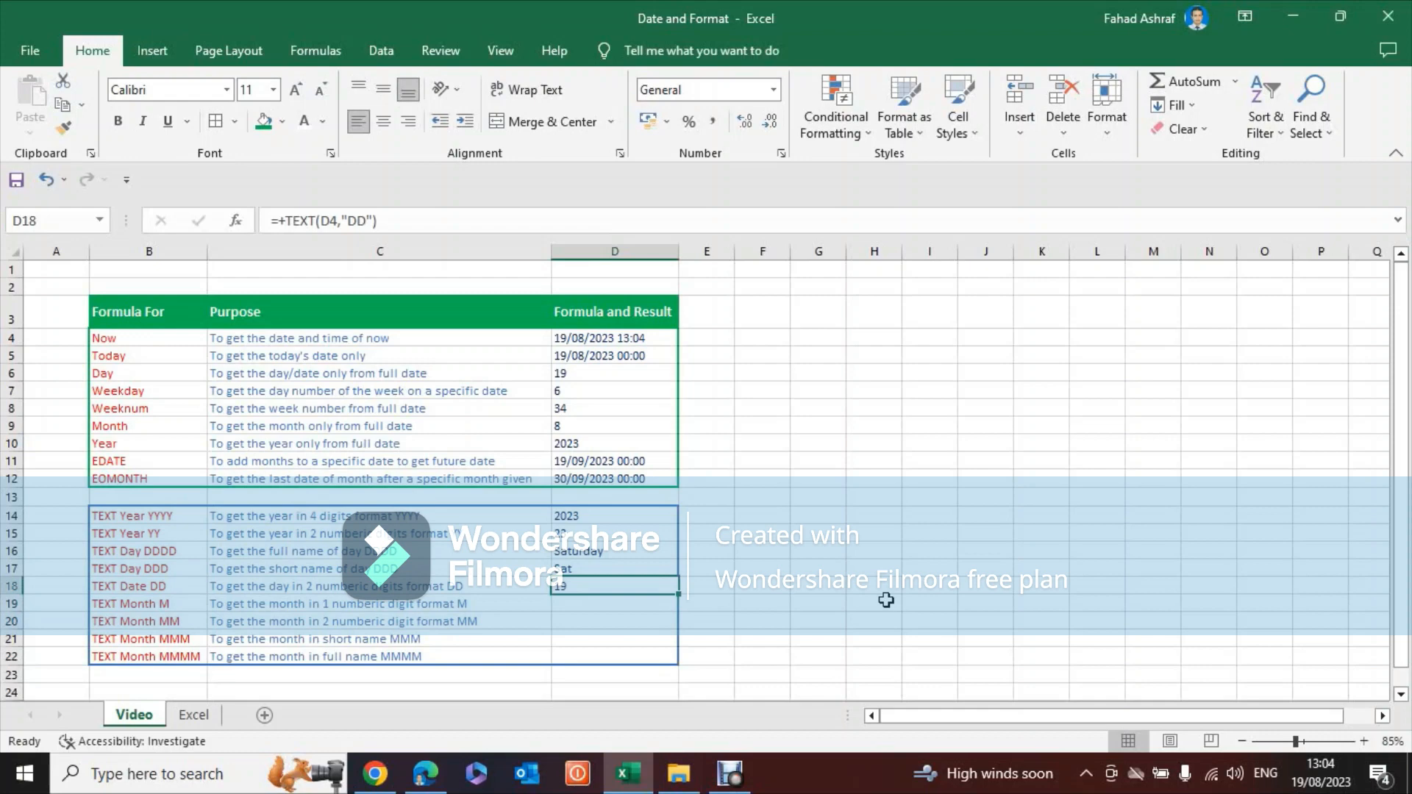
- Compare the DDDD, DDD and DD formulas and results in D16 to D18 with their descriptions
{"action": "key", "text": "Left"}
{"action": "key", "text": "Left"}
{"action": "key", "text": "Right"}
{"action": "key", "text": "Right"}
{"action": "left_click", "coordinate": [609, 569]}
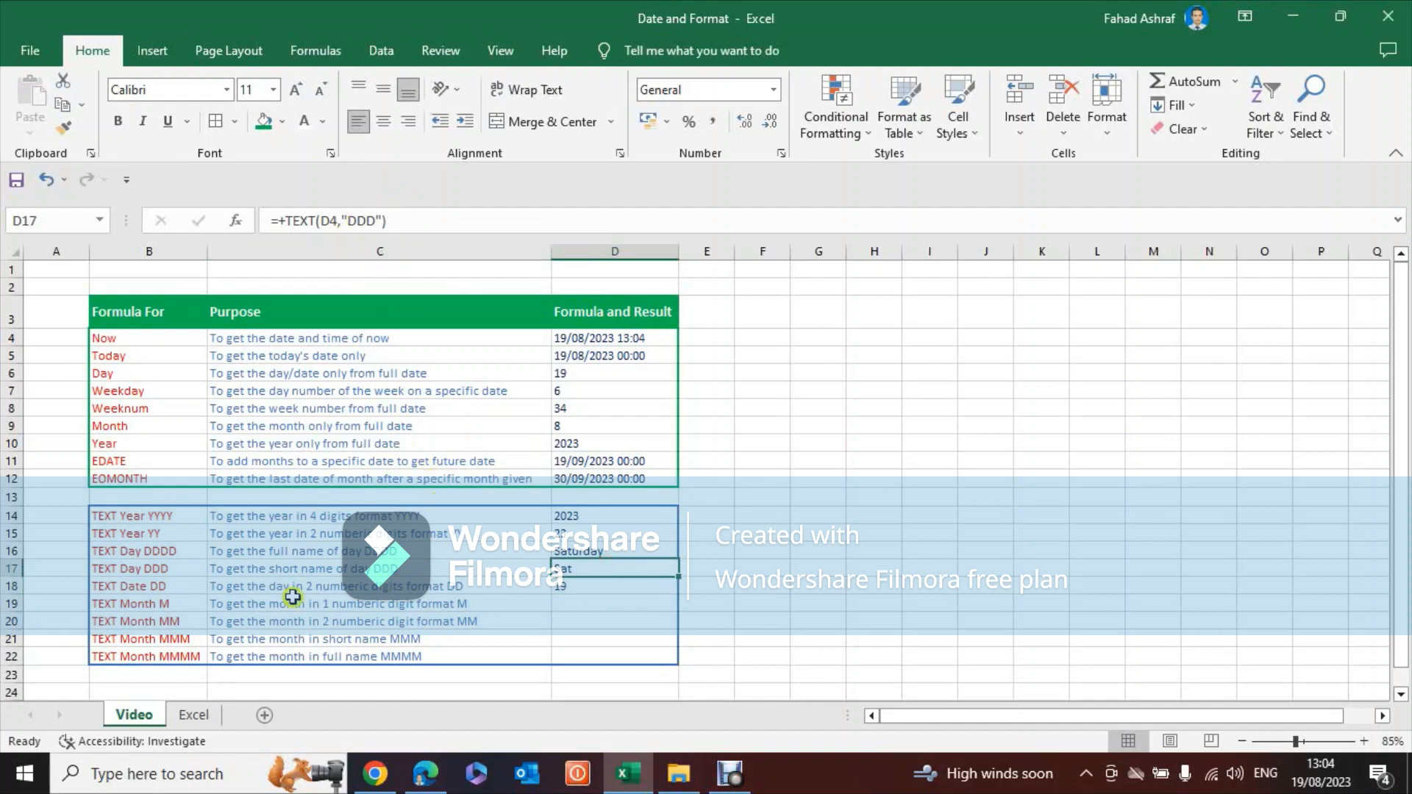
{"action": "left_click", "coordinate": [595, 552]}
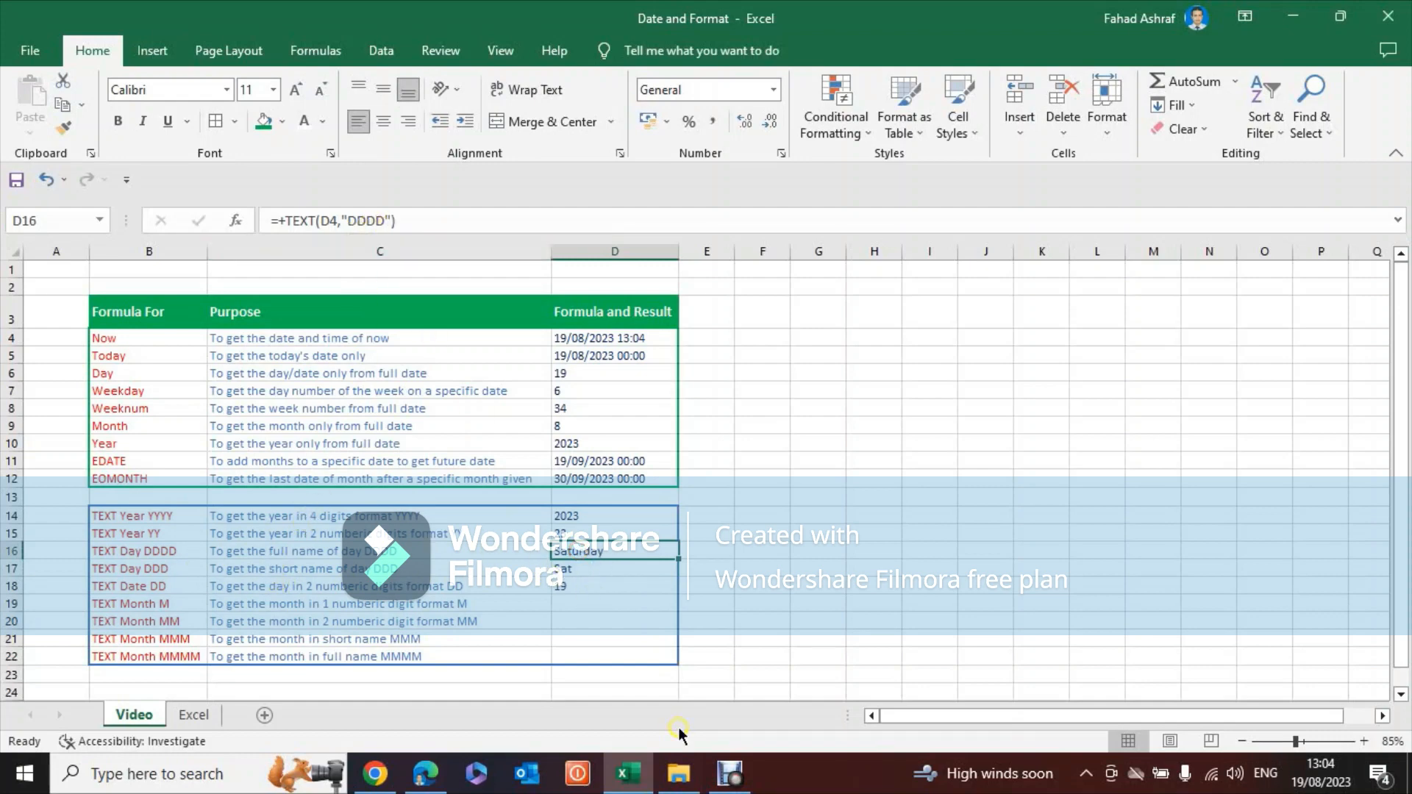
{"action": "key", "text": "Down"}
{"action": "key", "text": "Down"}
{"action": "key", "text": "Down"}
{"action": "key", "text": "Up"}
{"action": "key", "text": "Up"}
{"action": "key", "text": "Up"}
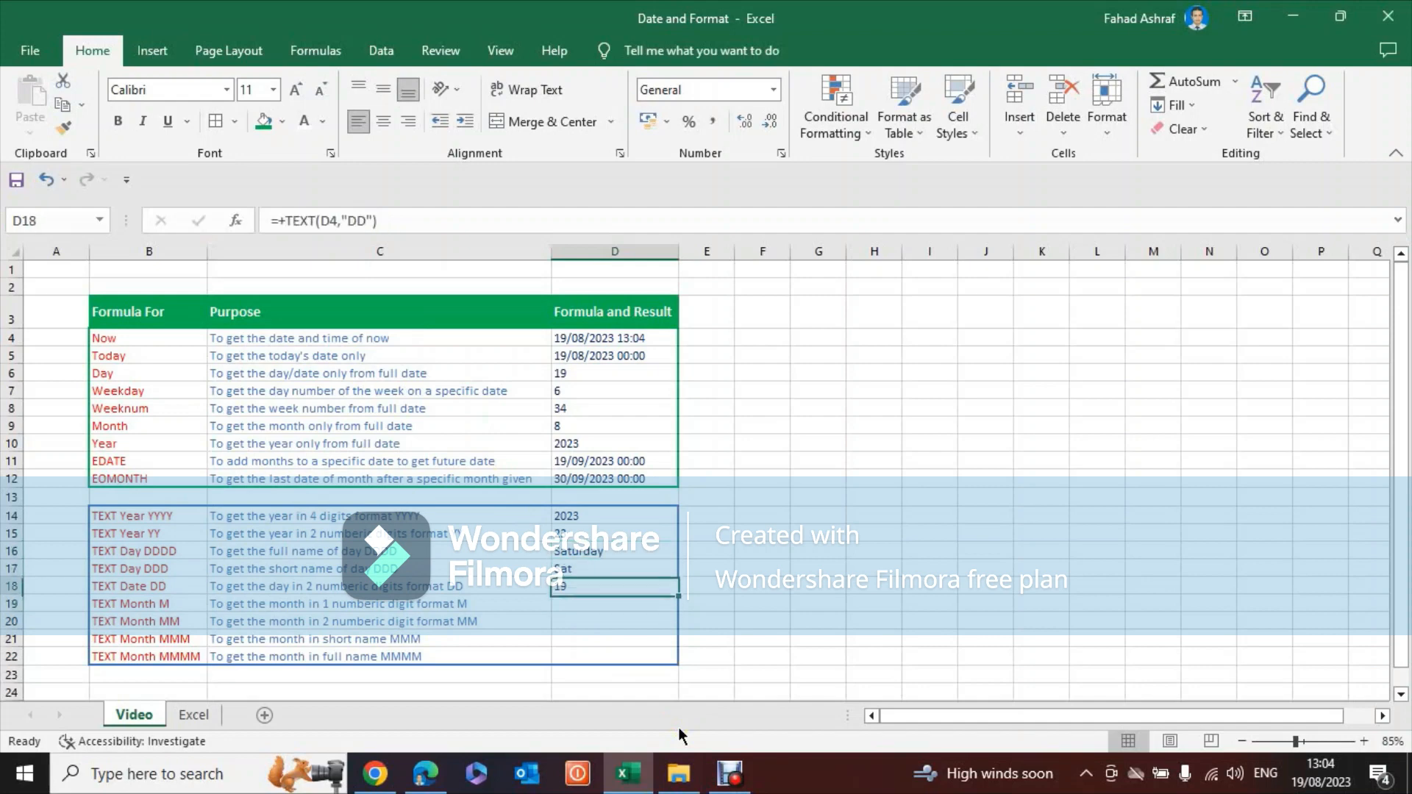
- Enter the formula =+TEXT(D4,"M") in D19 to get the month in one numeric digit
{"action": "key", "text": "Down"}
{"action": "key", "text": "Down"}
{"action": "key", "text": "Down"}
{"action": "key", "text": "Left"}
{"action": "key", "text": "Left"}
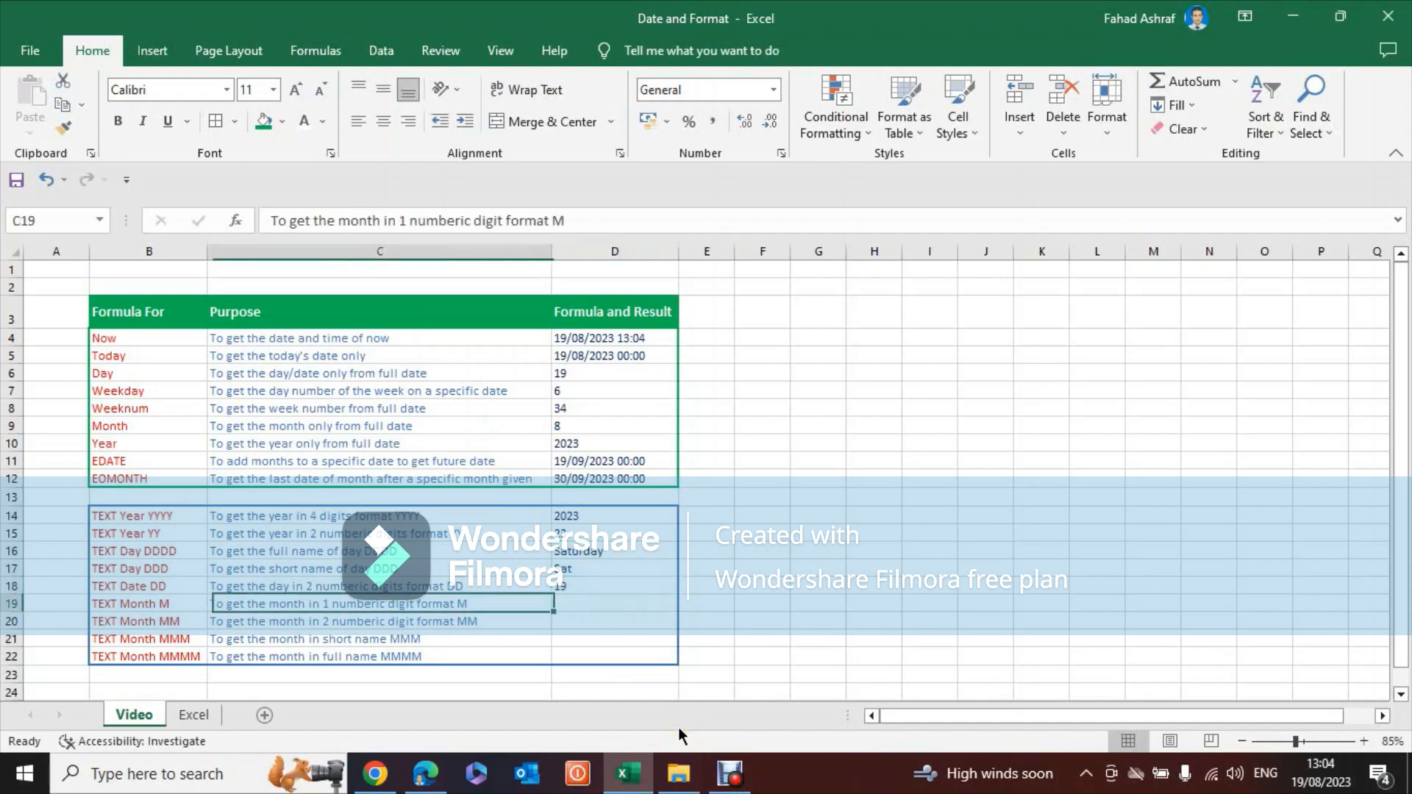
{"action": "key", "text": "Right"}
{"action": "key", "text": "Right"}
{"action": "type", "text": "+"}
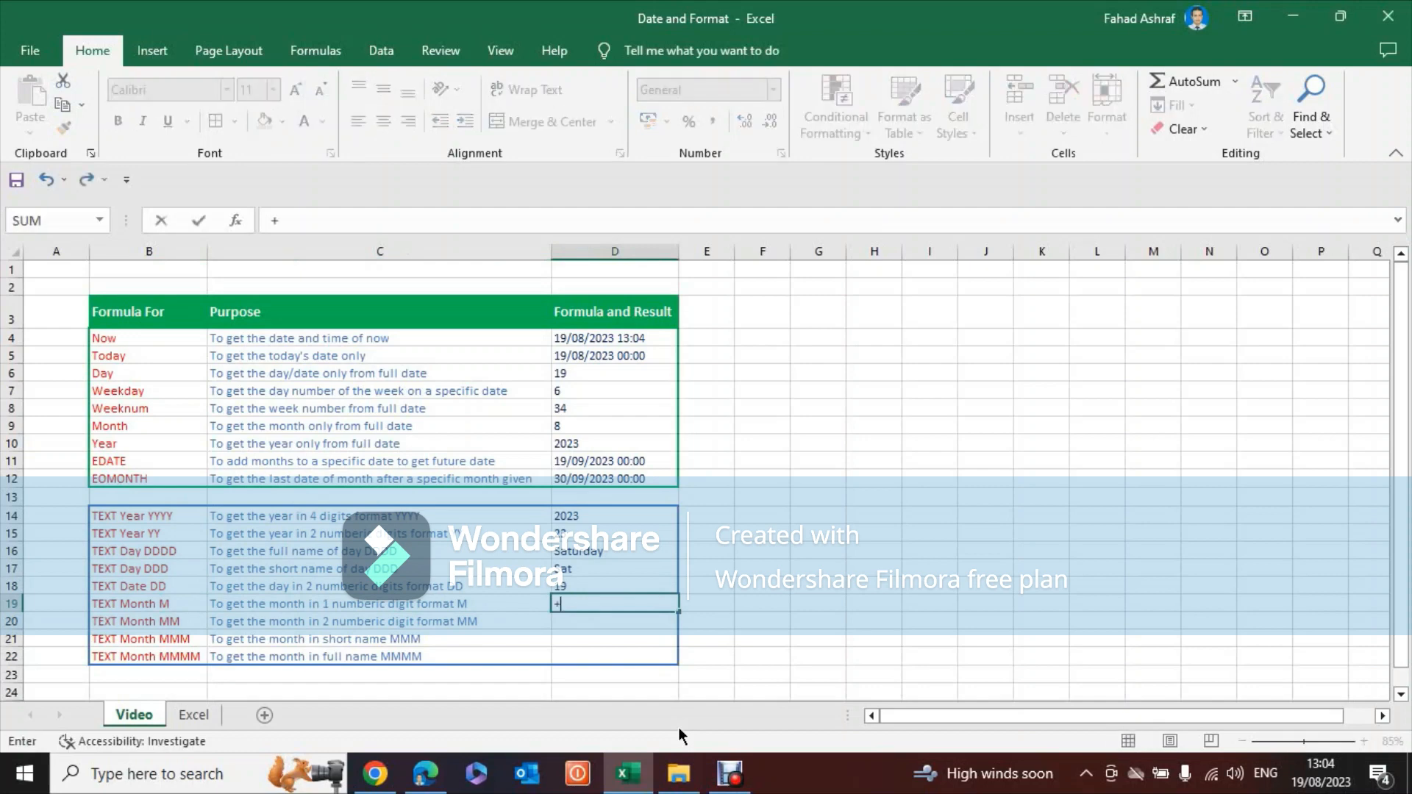
{"action": "type", "text": "text("}
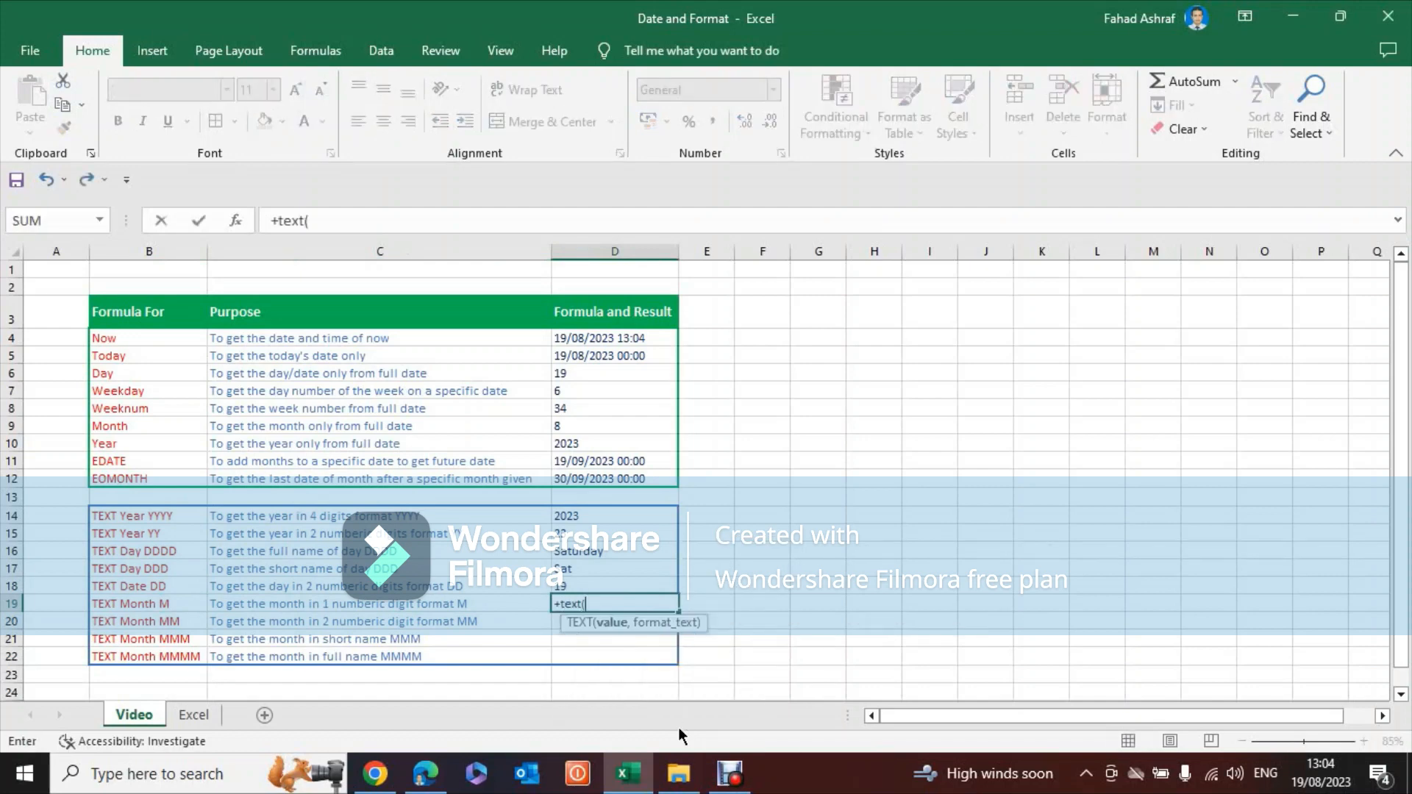
{"action": "key", "text": "Up"}
{"action": "key", "text": "Up"}
{"action": "key", "text": "Up"}
{"action": "key", "text": "Up"}
{"action": "key", "text": "Up"}
{"action": "key", "text": "Up"}
{"action": "key", "text": "Up"}
{"action": "key", "text": "Up"}
{"action": "key", "text": "Up"}
{"action": "key", "text": "Up"}
{"action": "key", "text": "Up"}
{"action": "key", "text": "Up"}
{"action": "key", "text": "Up"}
{"action": "key", "text": "Up"}
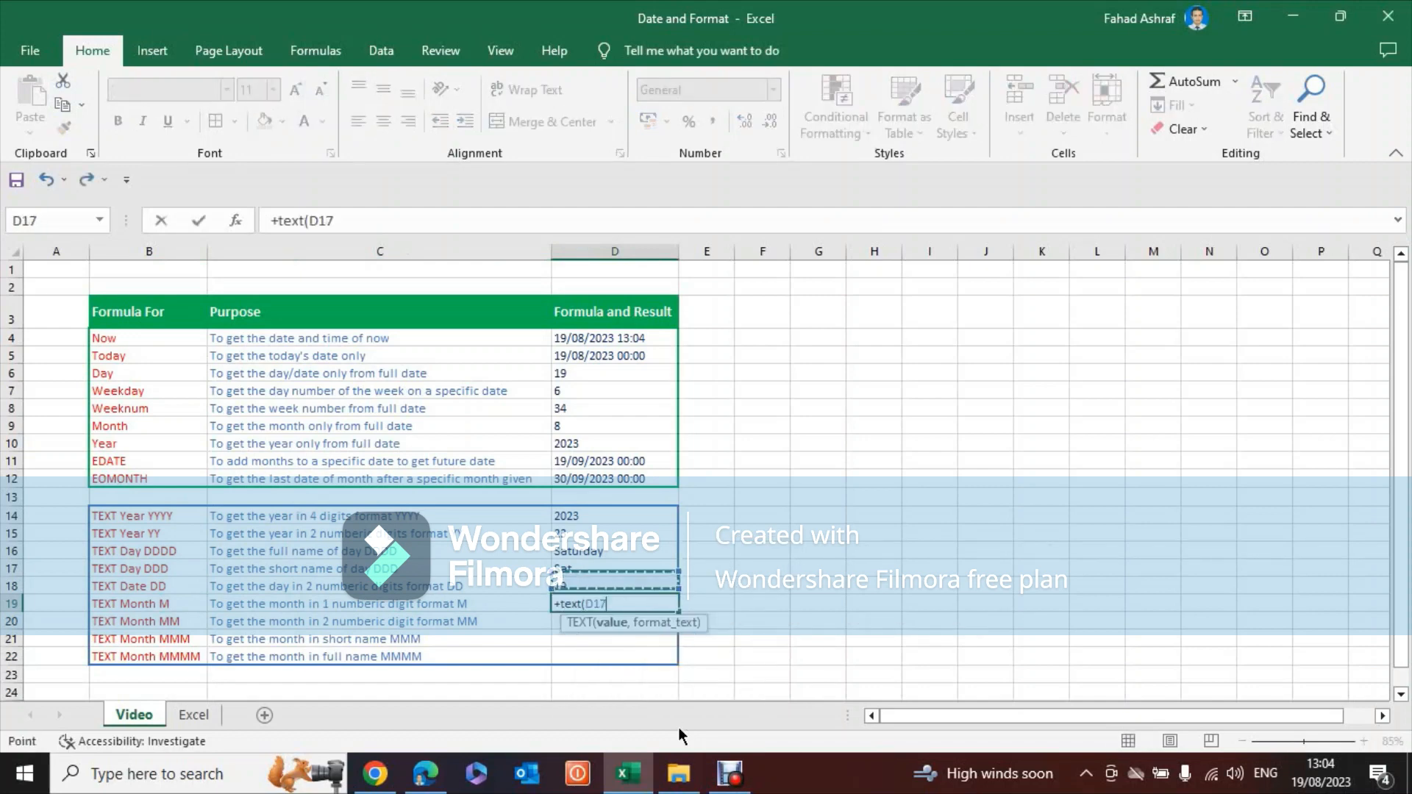
{"action": "key", "text": "Up"}
{"action": "type", "text": ","}
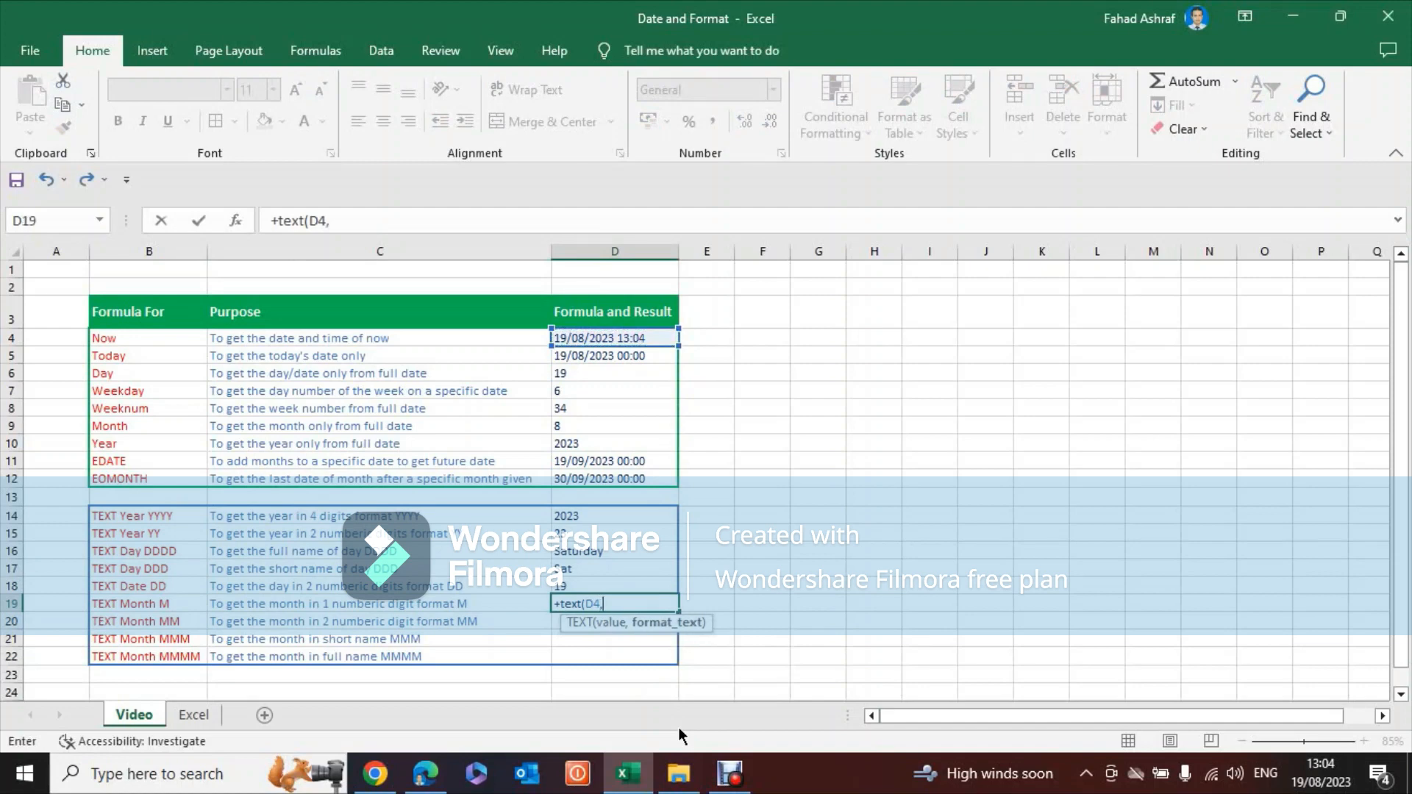
{"action": "type", "text": "\"M\")"}
{"action": "key", "text": "ctrl+Return"}
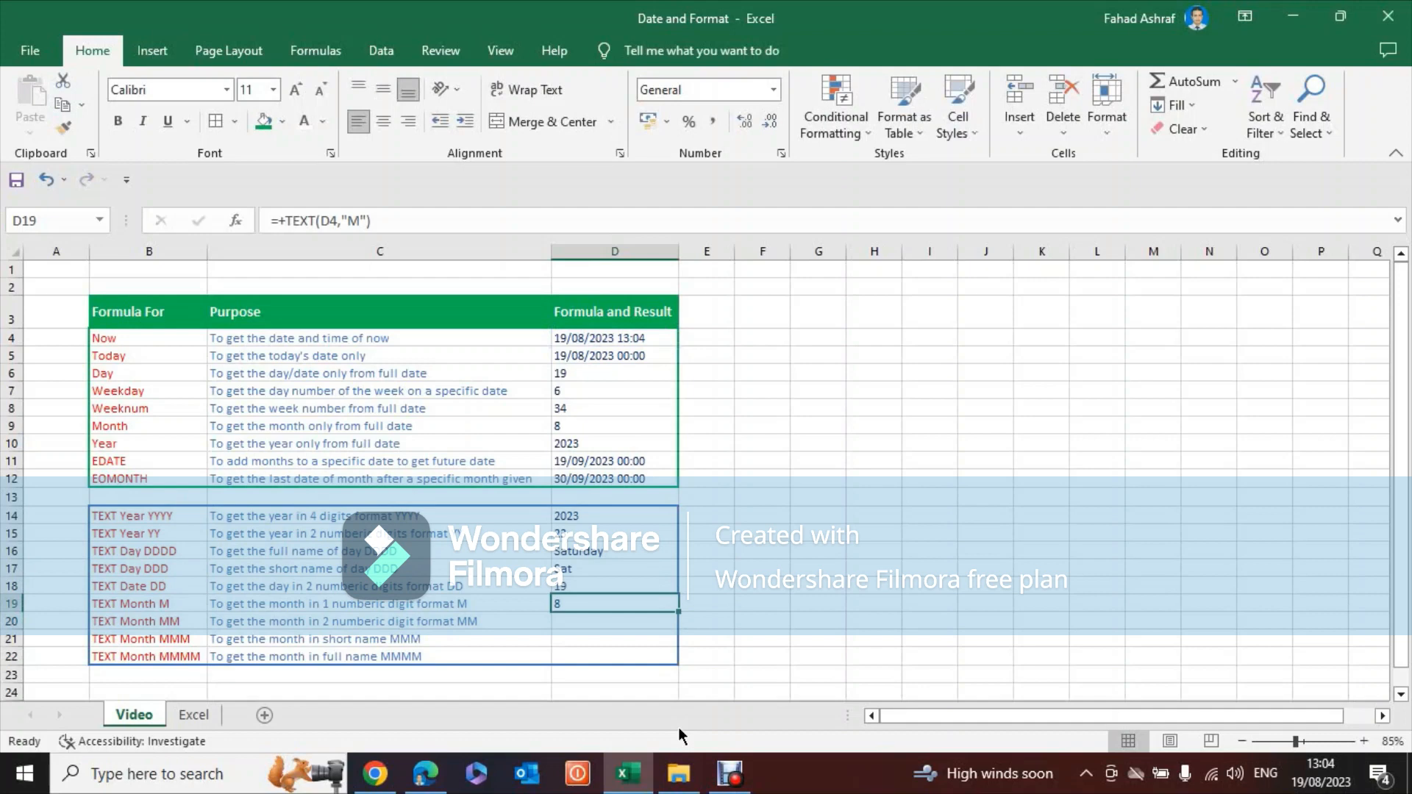
- Enter the formula =+TEXT(D4,"MM") in D20 to get the month in two numeric digits, and check its description
{"action": "key", "text": "Down"}
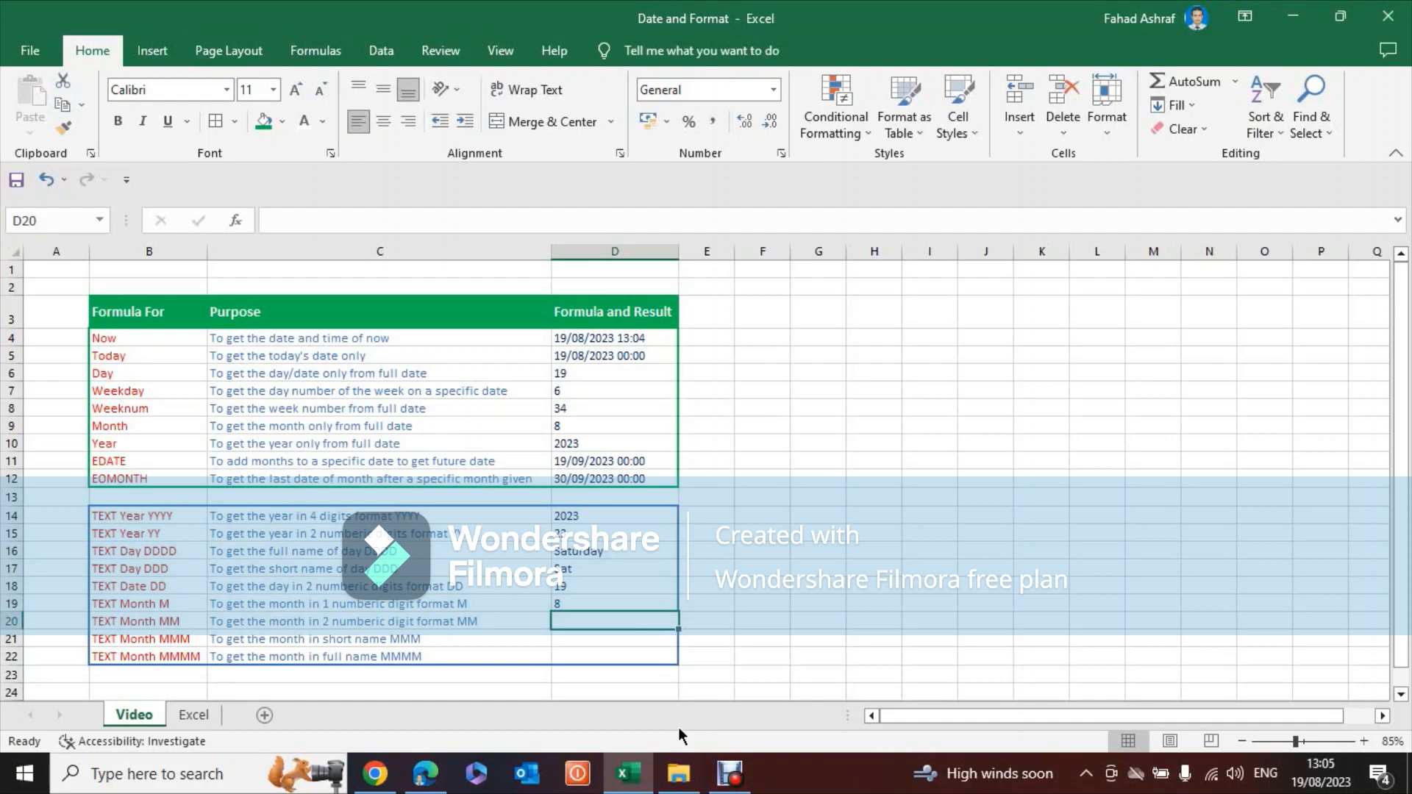
{"action": "key", "text": "F2"}
{"action": "type", "text": "+te"}
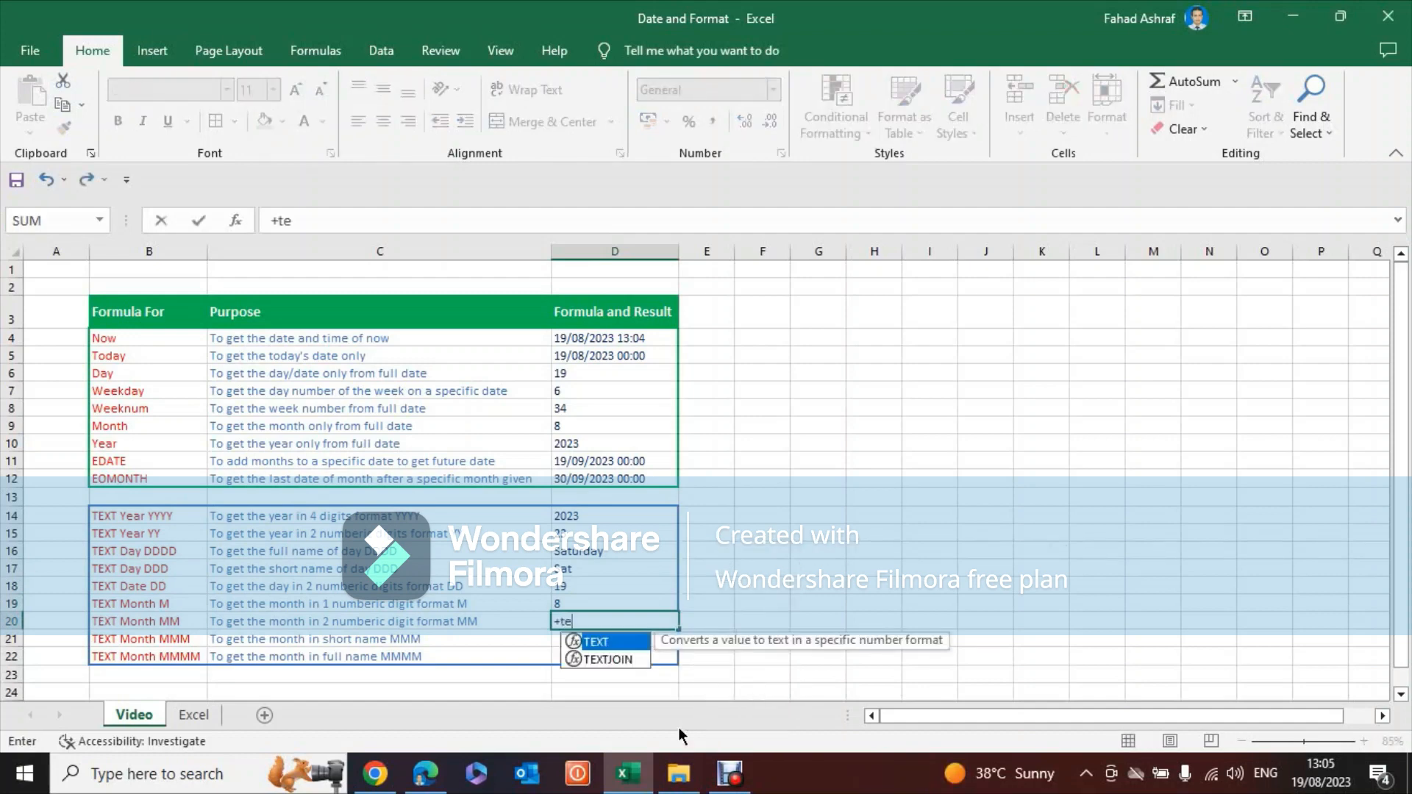
{"action": "type", "text": "xt("}
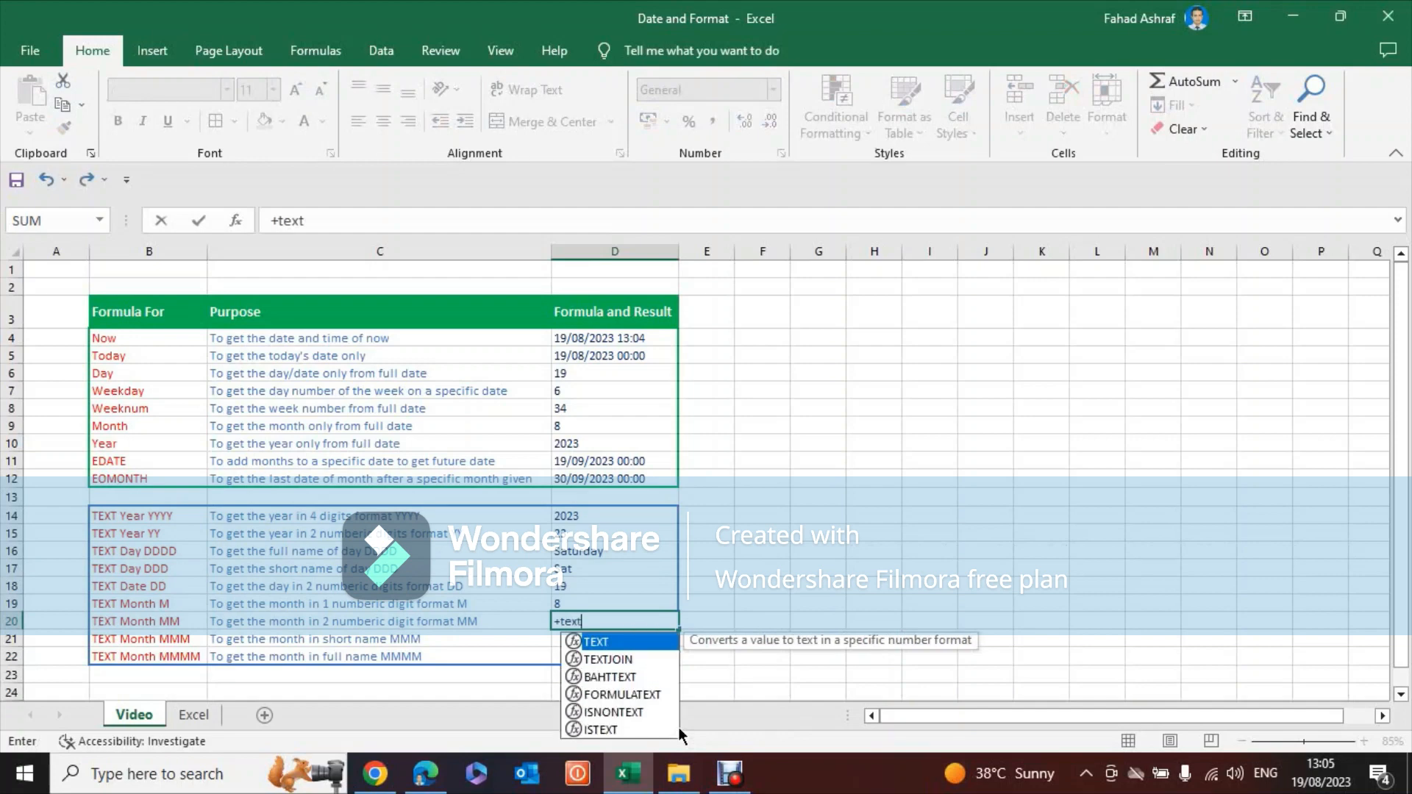
{"action": "key", "text": "Up"}
{"action": "key", "text": "Up"}
{"action": "key", "text": "Up"}
{"action": "key", "text": "Up"}
{"action": "key", "text": "Up"}
{"action": "key", "text": "Up"}
{"action": "key", "text": "Up"}
{"action": "key", "text": "Up"}
{"action": "key", "text": "Up"}
{"action": "key", "text": "Up"}
{"action": "key", "text": "Up"}
{"action": "key", "text": "Up"}
{"action": "key", "text": "Up"}
{"action": "key", "text": "Up"}
{"action": "key", "text": "Up"}
{"action": "key", "text": "Up"}
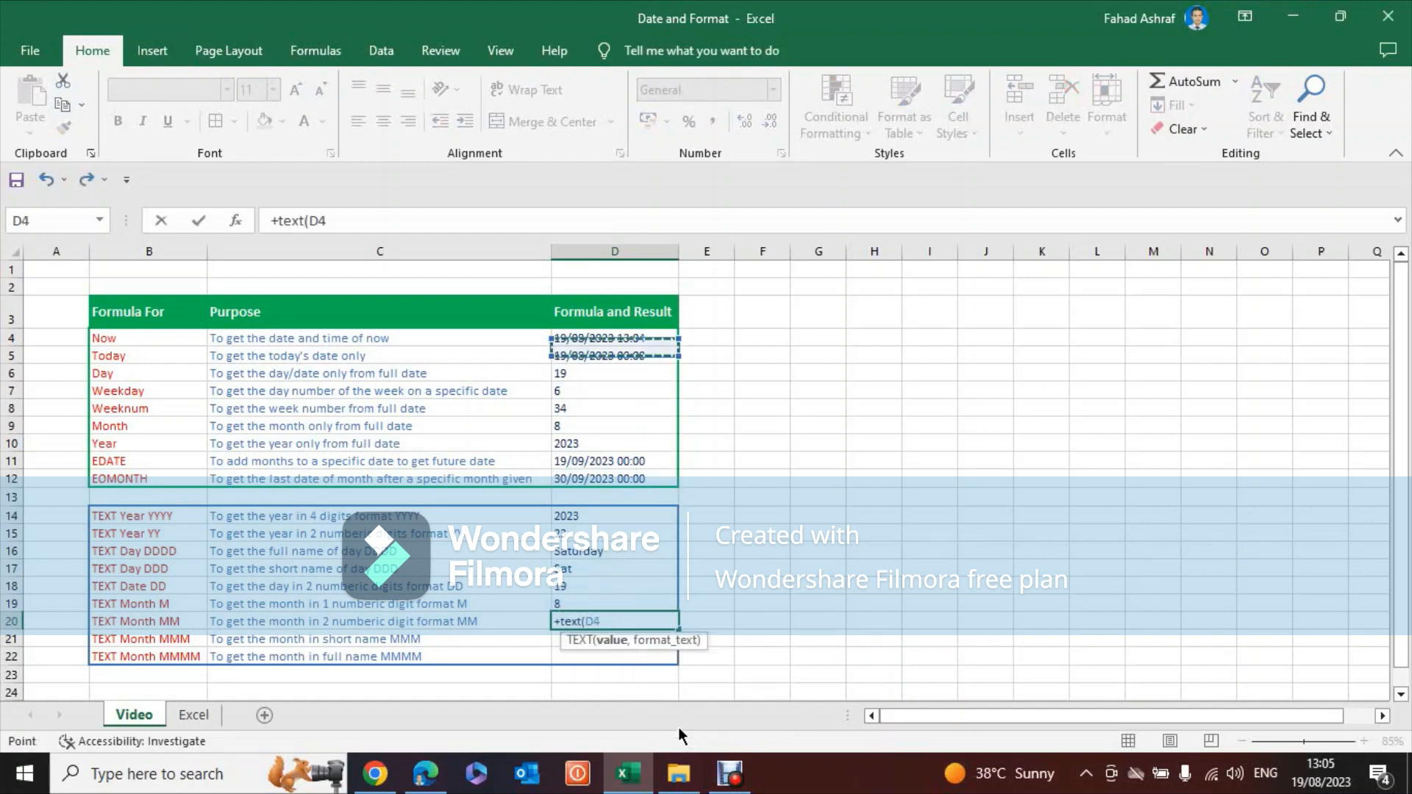
{"action": "type", "text": ",\"MM"}
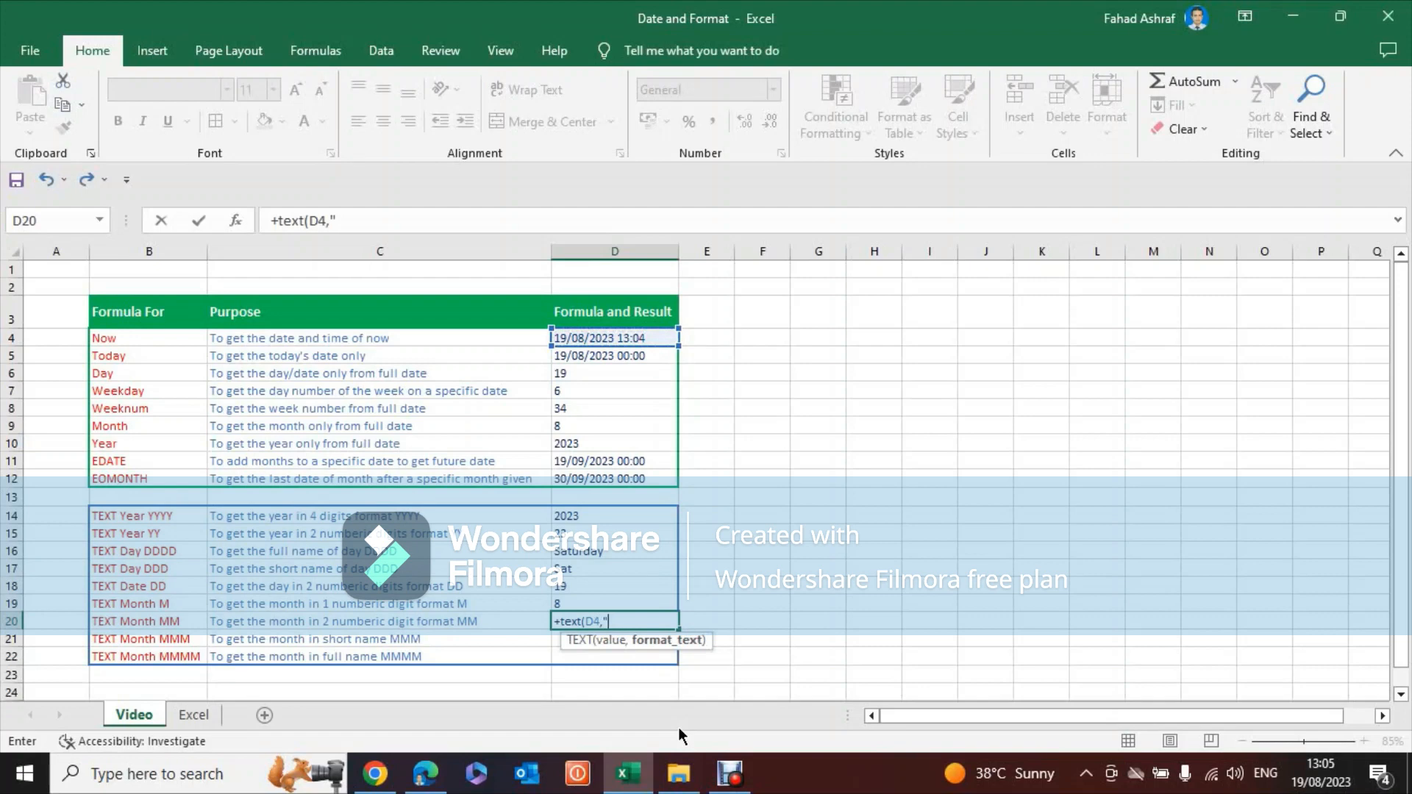
{"action": "type", "text": "\")"}
{"action": "key", "text": "Return"}
{"action": "key", "text": "Up"}
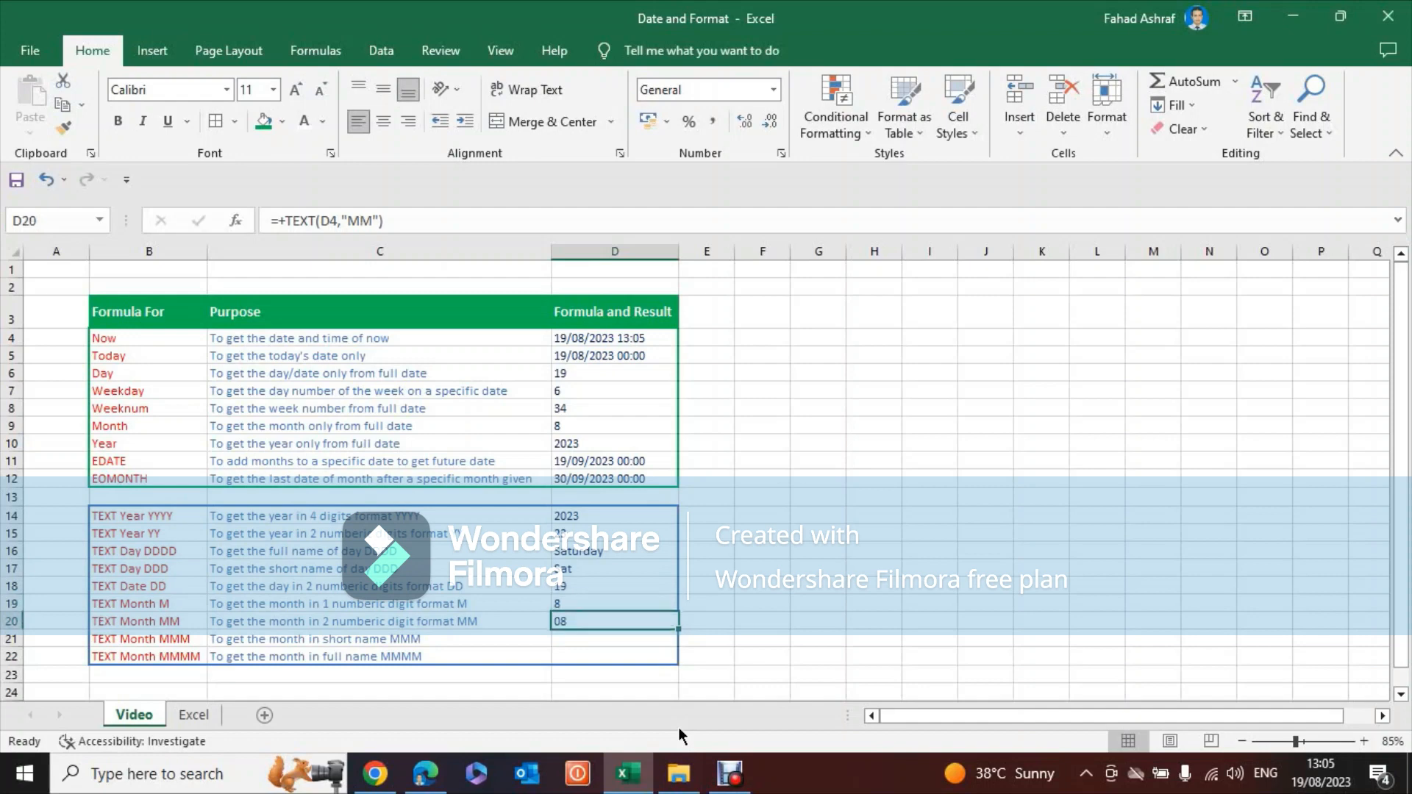
{"action": "key", "text": "Left"}
{"action": "key", "text": "Left"}
{"action": "key", "text": "Right"}
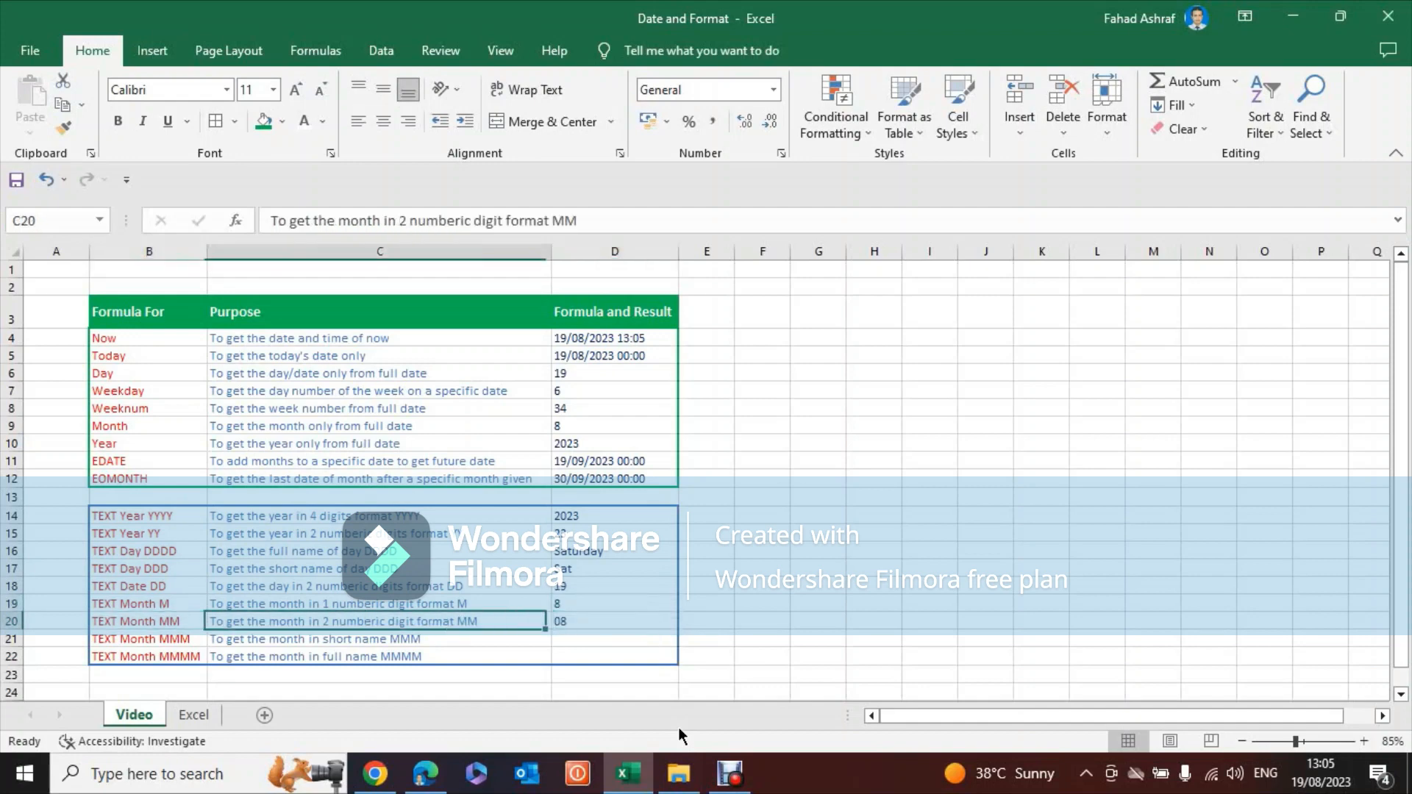
{"action": "key", "text": "Right"}
- Enter the formula =+TEXT(D4,"MMM") in D21 to get the short name of the month
{"action": "key", "text": "Down"}
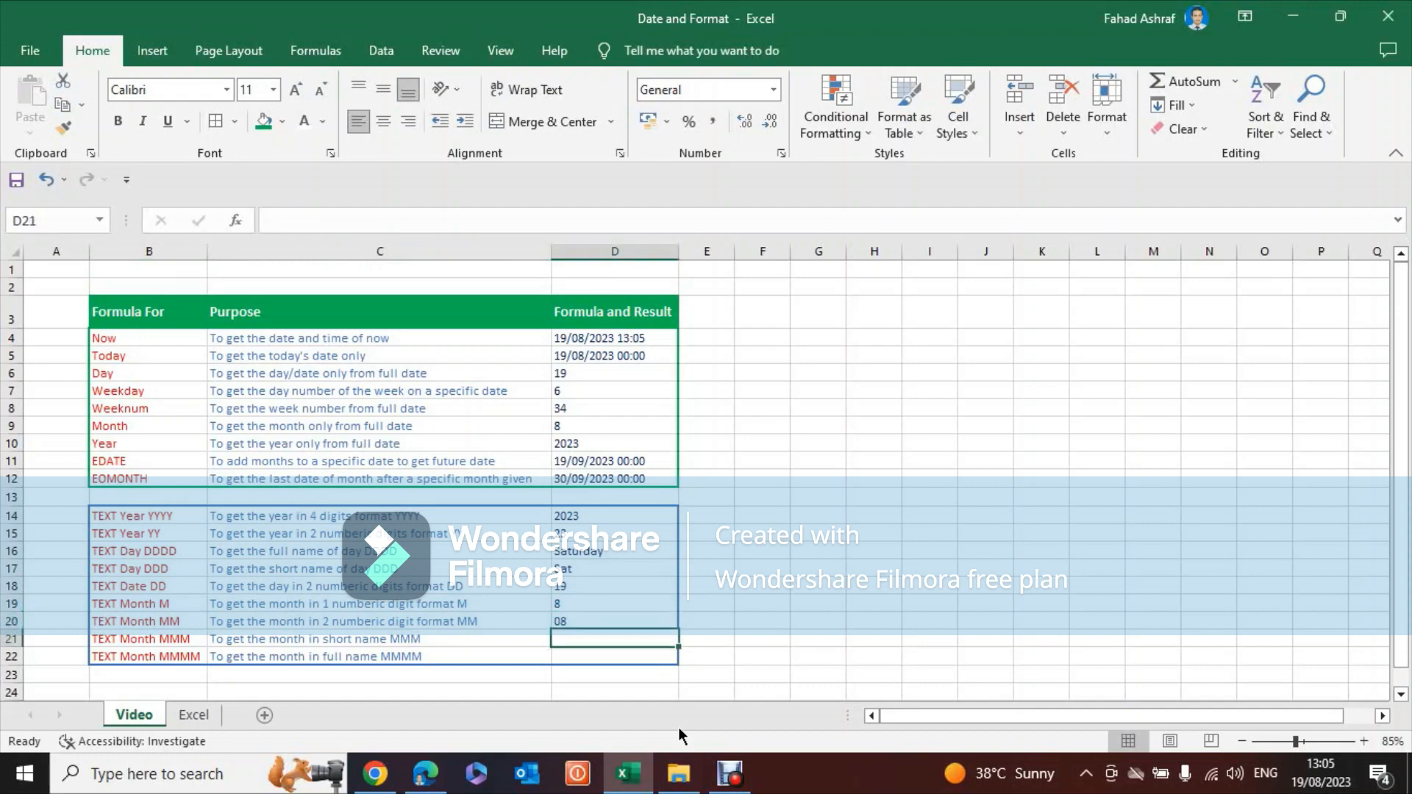
{"action": "type", "text": "+"}
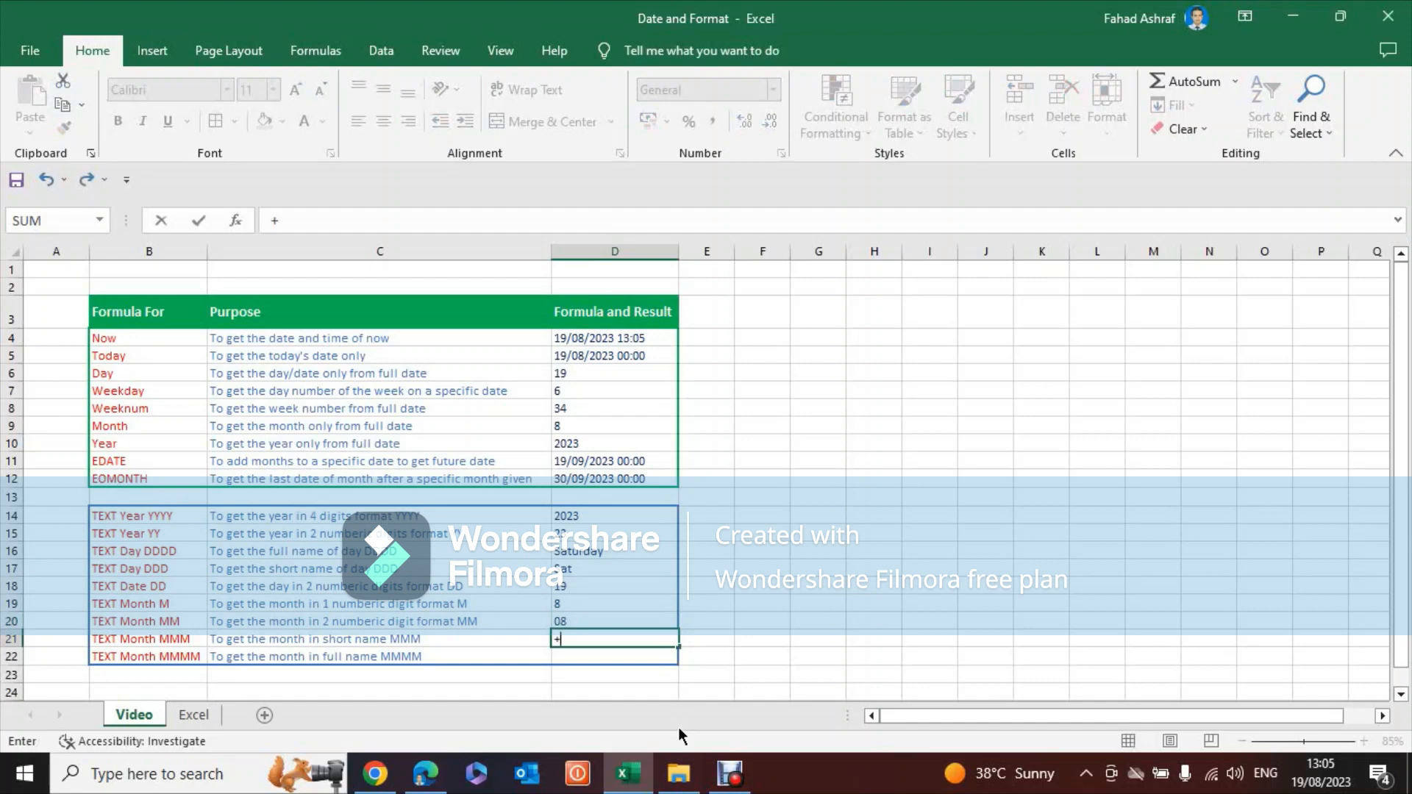
{"action": "type", "text": "text("}
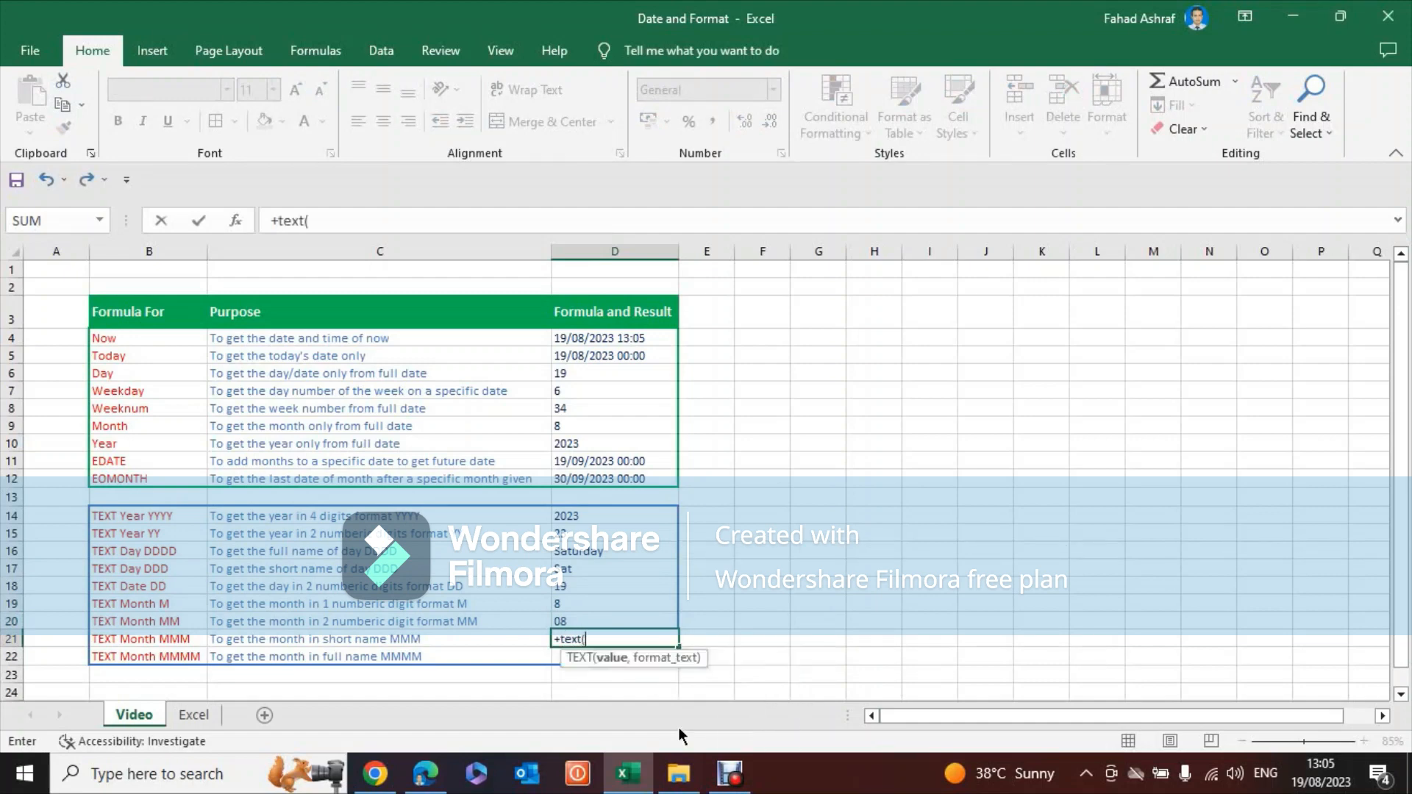
{"action": "key", "text": "Up"}
{"action": "key", "text": "Up"}
{"action": "key", "text": "Up"}
{"action": "key", "text": "Up"}
{"action": "key", "text": "Up"}
{"action": "key", "text": "Up"}
{"action": "key", "text": "Up"}
{"action": "key", "text": "Up"}
{"action": "key", "text": "Up"}
{"action": "key", "text": "Up"}
{"action": "key", "text": "Up"}
{"action": "key", "text": "Up"}
{"action": "key", "text": "Up"}
{"action": "key", "text": "Up"}
{"action": "key", "text": "Up"}
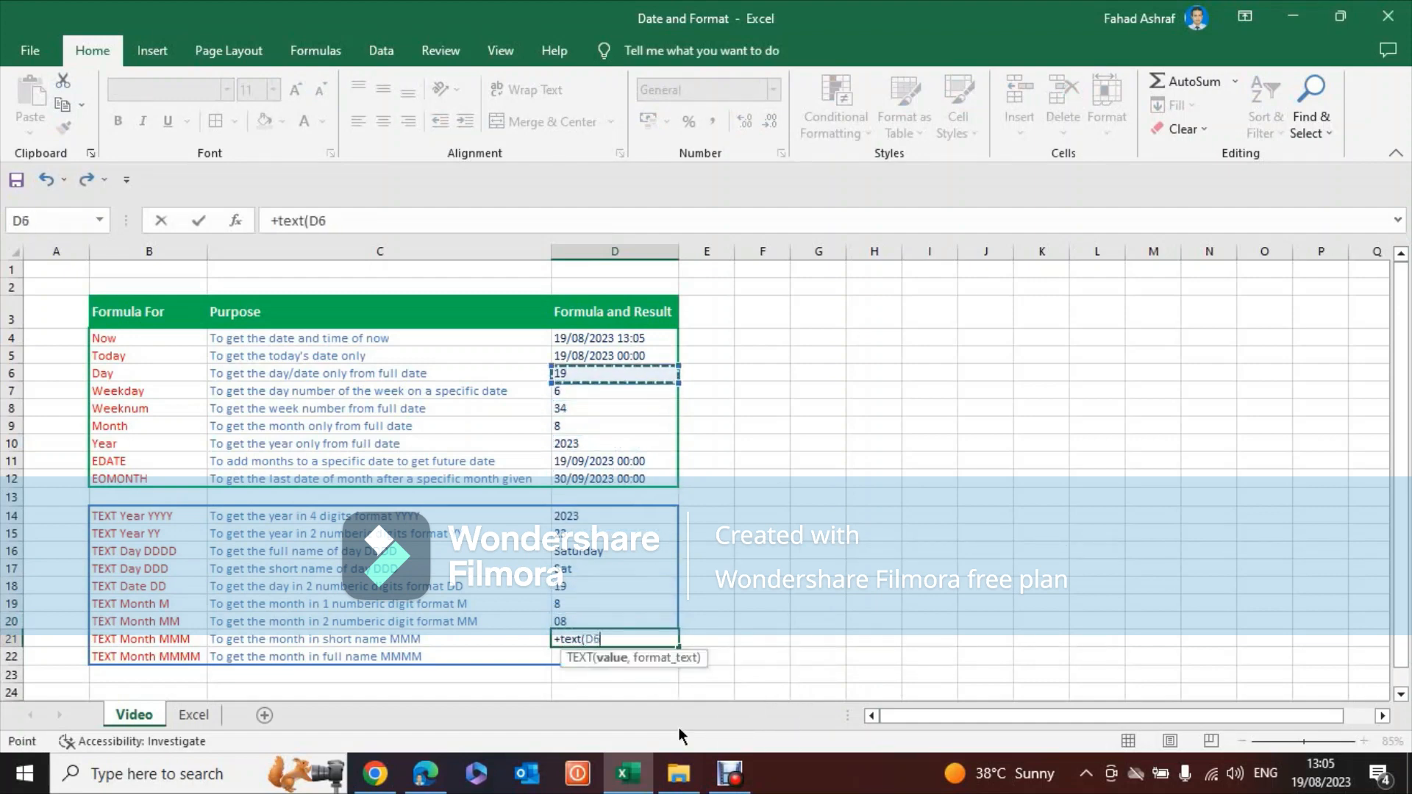
{"action": "key", "text": "Up"}
{"action": "key", "text": "Up"}
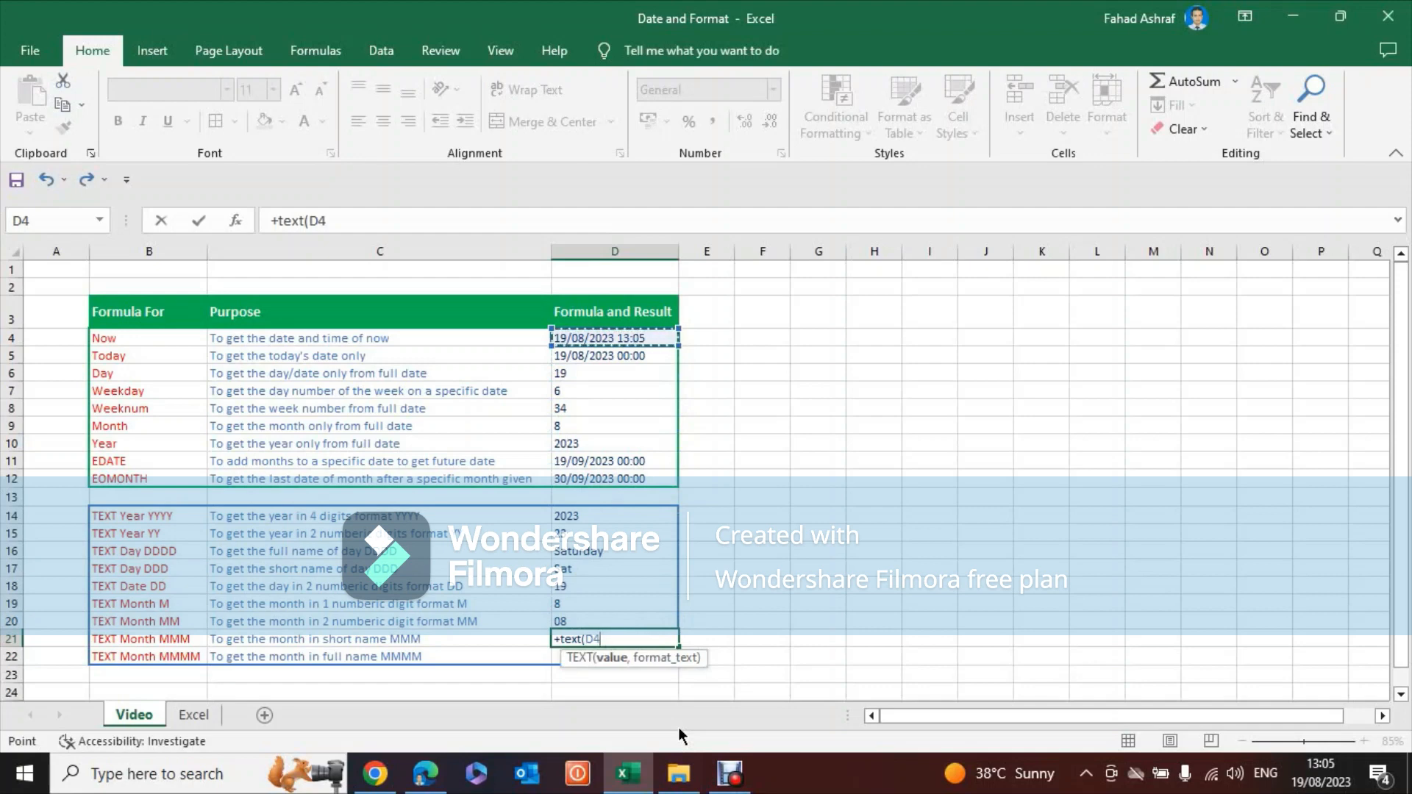
{"action": "type", "text": ",\""}
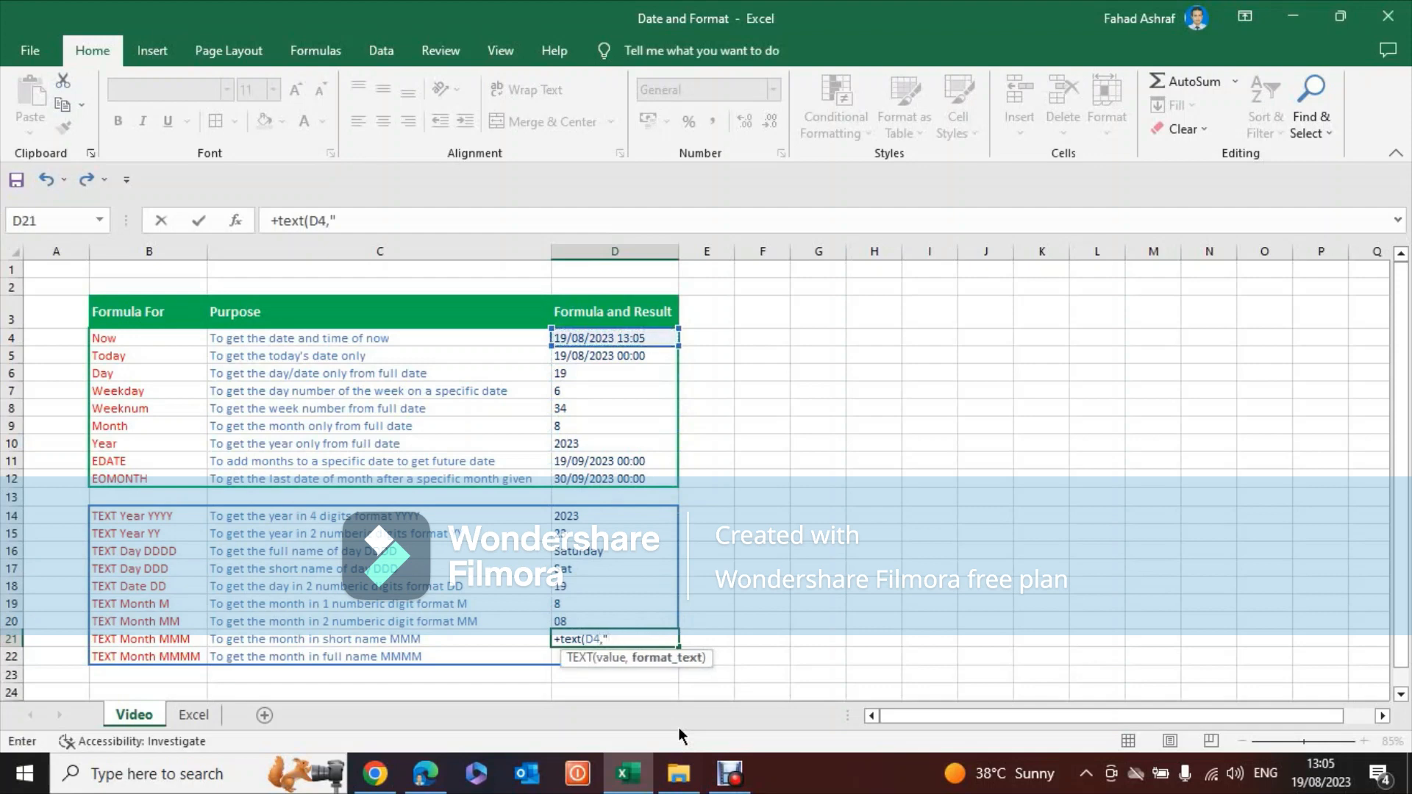
{"action": "type", "text": "MMM\")"}
{"action": "key", "text": "Return"}
{"action": "key", "text": "Up"}
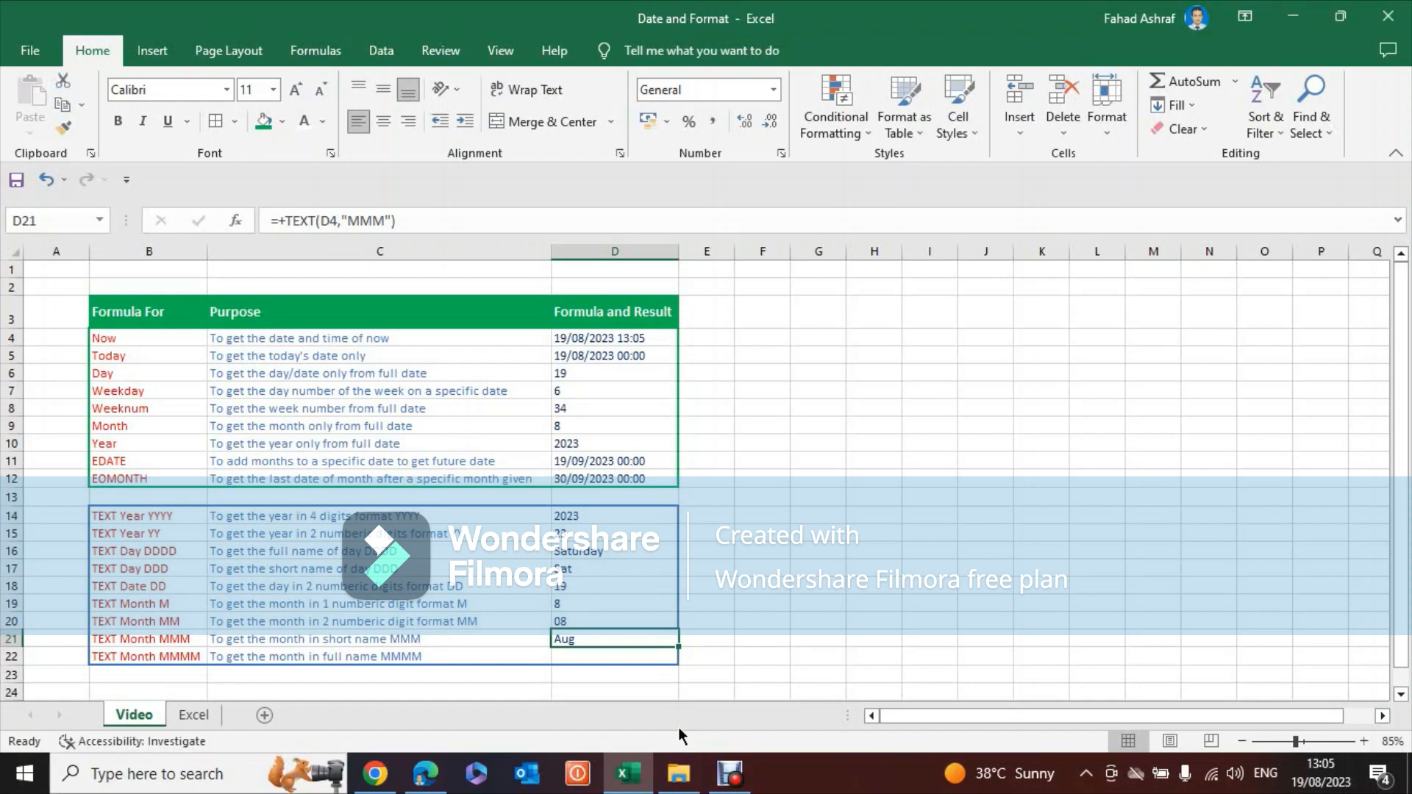
- Compare the short month name formula in D21 with the short day name formula and description in row 17
{"action": "key", "text": "Up"}
{"action": "key", "text": "Up"}
{"action": "key", "text": "Up"}
{"action": "key", "text": "Up"}
{"action": "key", "text": "Up"}
{"action": "key", "text": "Down"}
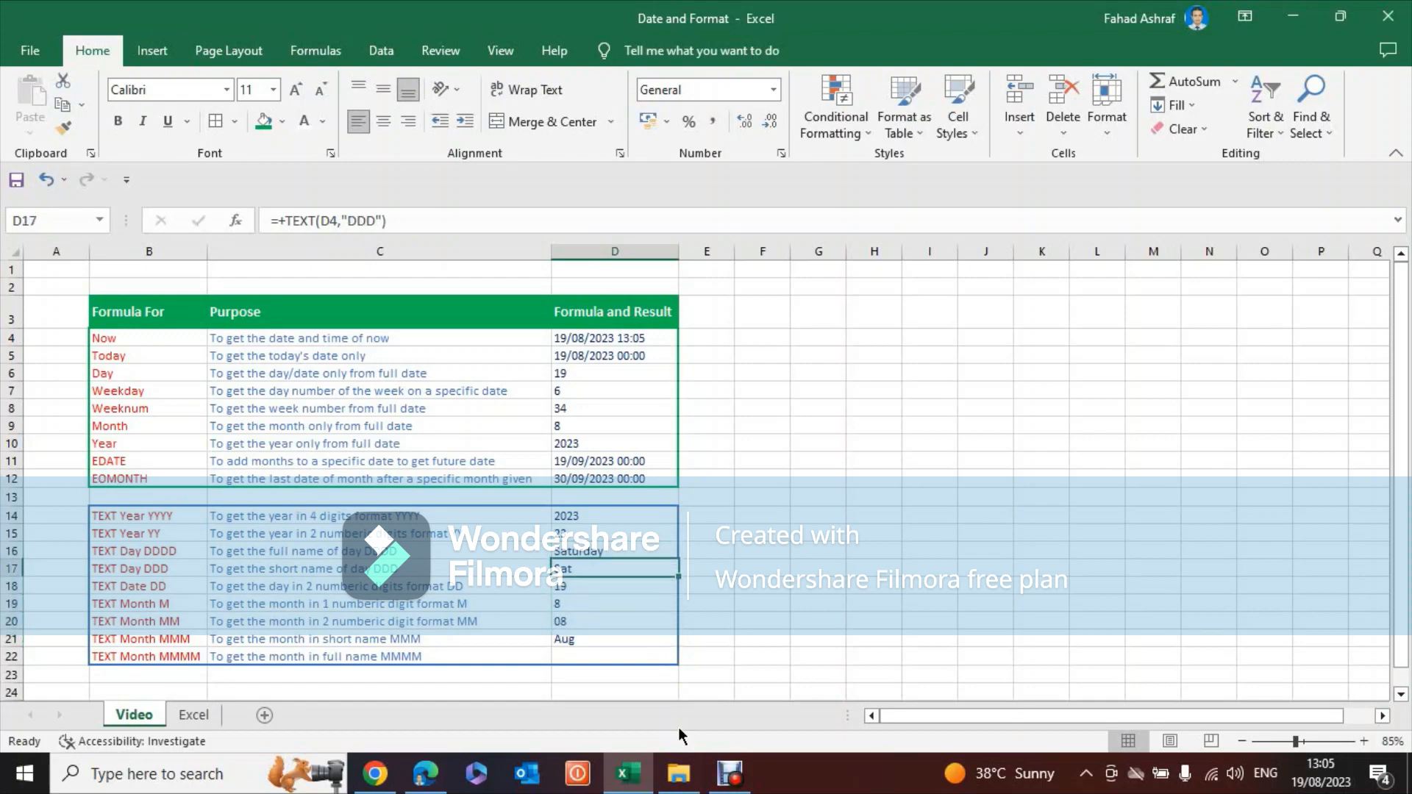
{"action": "key", "text": "Left"}
{"action": "key", "text": "Left"}
{"action": "key", "text": "Right"}
{"action": "key", "text": "Right"}
{"action": "key", "text": "Down"}
{"action": "key", "text": "Down"}
{"action": "key", "text": "Down"}
{"action": "key", "text": "Down"}
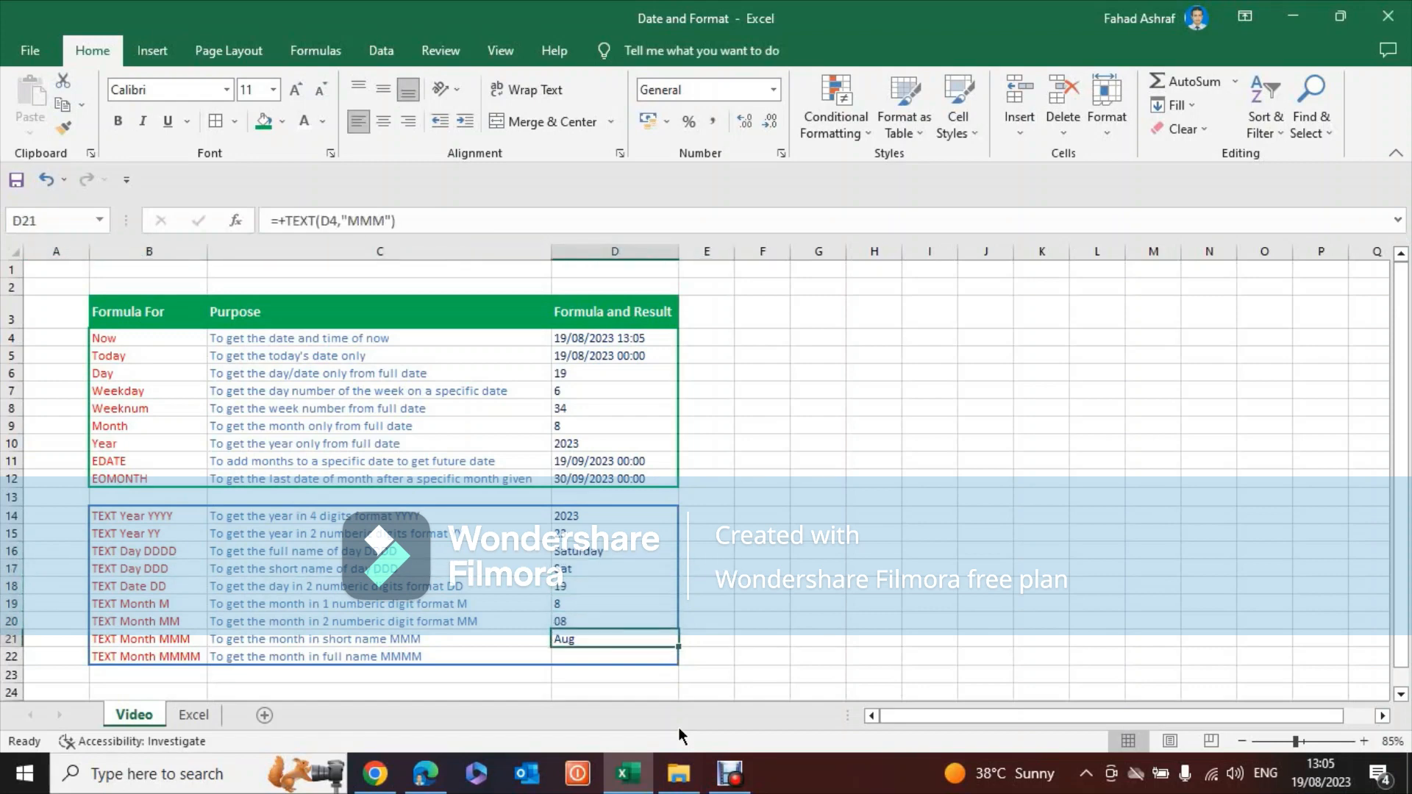
- Begin a formula with + in D22, the result cell for the TEXT Month MMMM row
{"action": "key", "text": "Down"}
{"action": "type", "text": "+"}
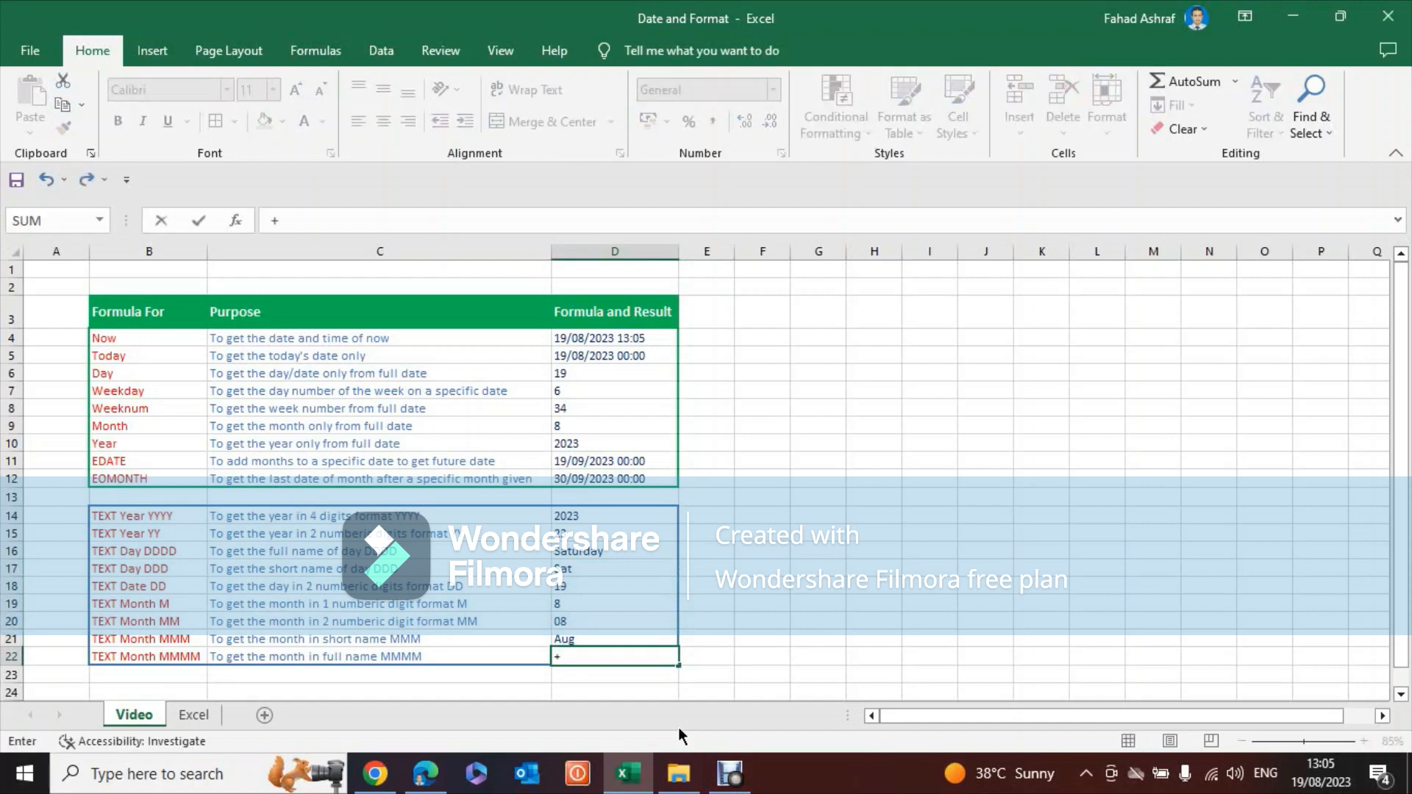
{"action": "type", "text": "T"}
{"action": "key", "text": "BackSpace"}
{"action": "type", "text": "text("}
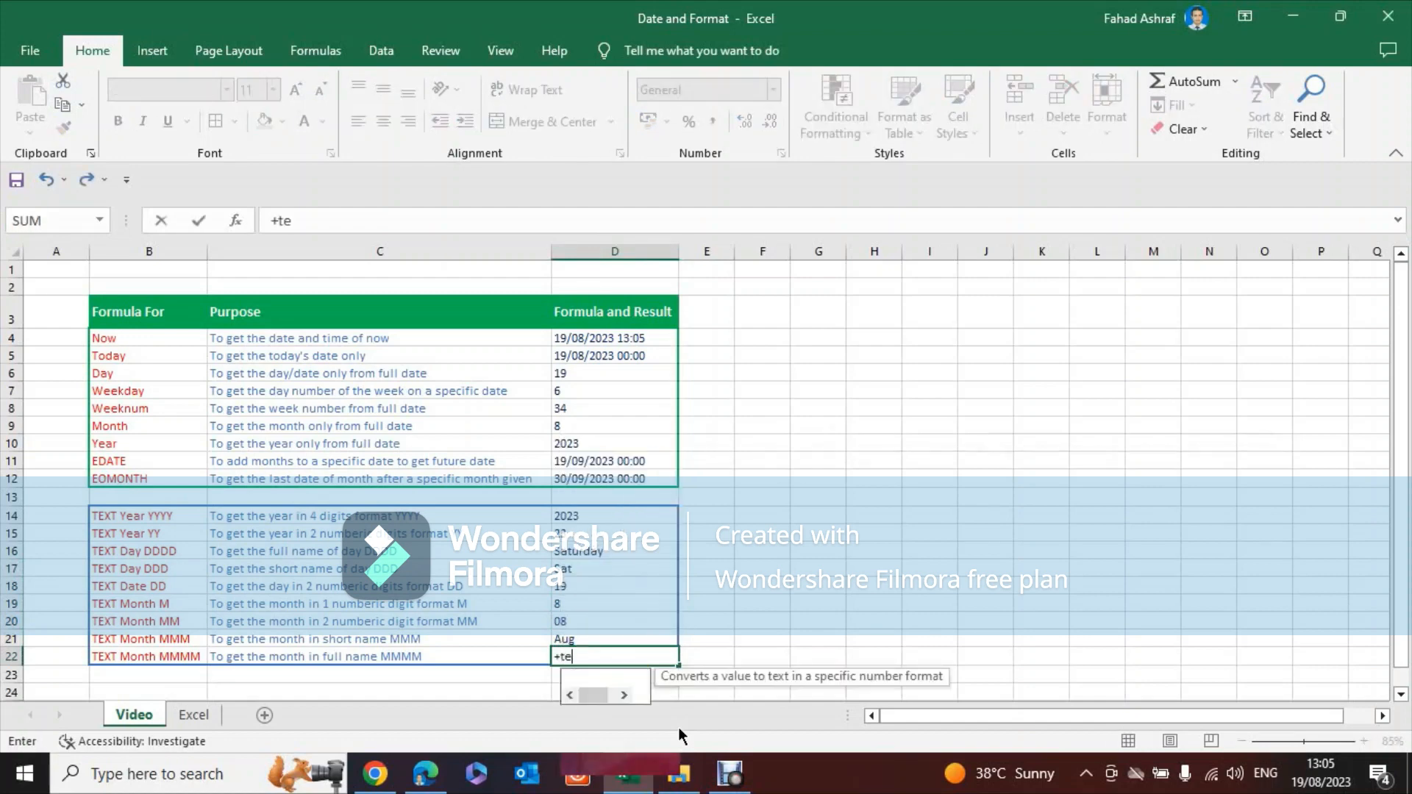
{"action": "key", "text": "Up"}
{"action": "key", "text": "Up"}
{"action": "key", "text": "Up"}
{"action": "key", "text": "Up"}
{"action": "key", "text": "Up"}
{"action": "key", "text": "Up"}
{"action": "key", "text": "Up"}
{"action": "key", "text": "Up"}
{"action": "key", "text": "Up"}
{"action": "key", "text": "Up"}
{"action": "key", "text": "Up"}
{"action": "key", "text": "Up"}
{"action": "key", "text": "Up"}
{"action": "key", "text": "Up"}
{"action": "key", "text": "Up"}
{"action": "key", "text": "Up"}
{"action": "key", "text": "Up"}
{"action": "key", "text": "Up"}
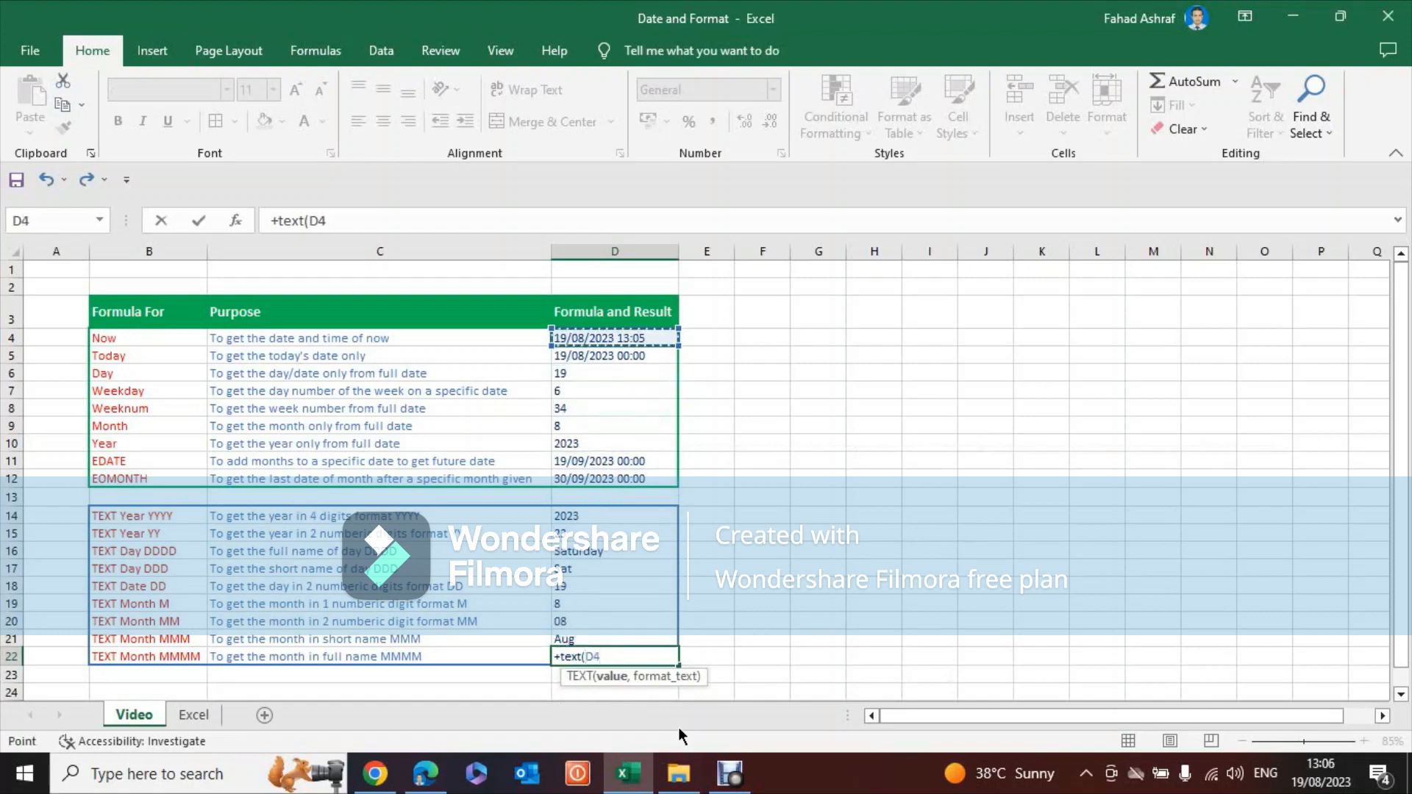
{"action": "key", "text": "F2"}
{"action": "key", "text": "BackSpace"}
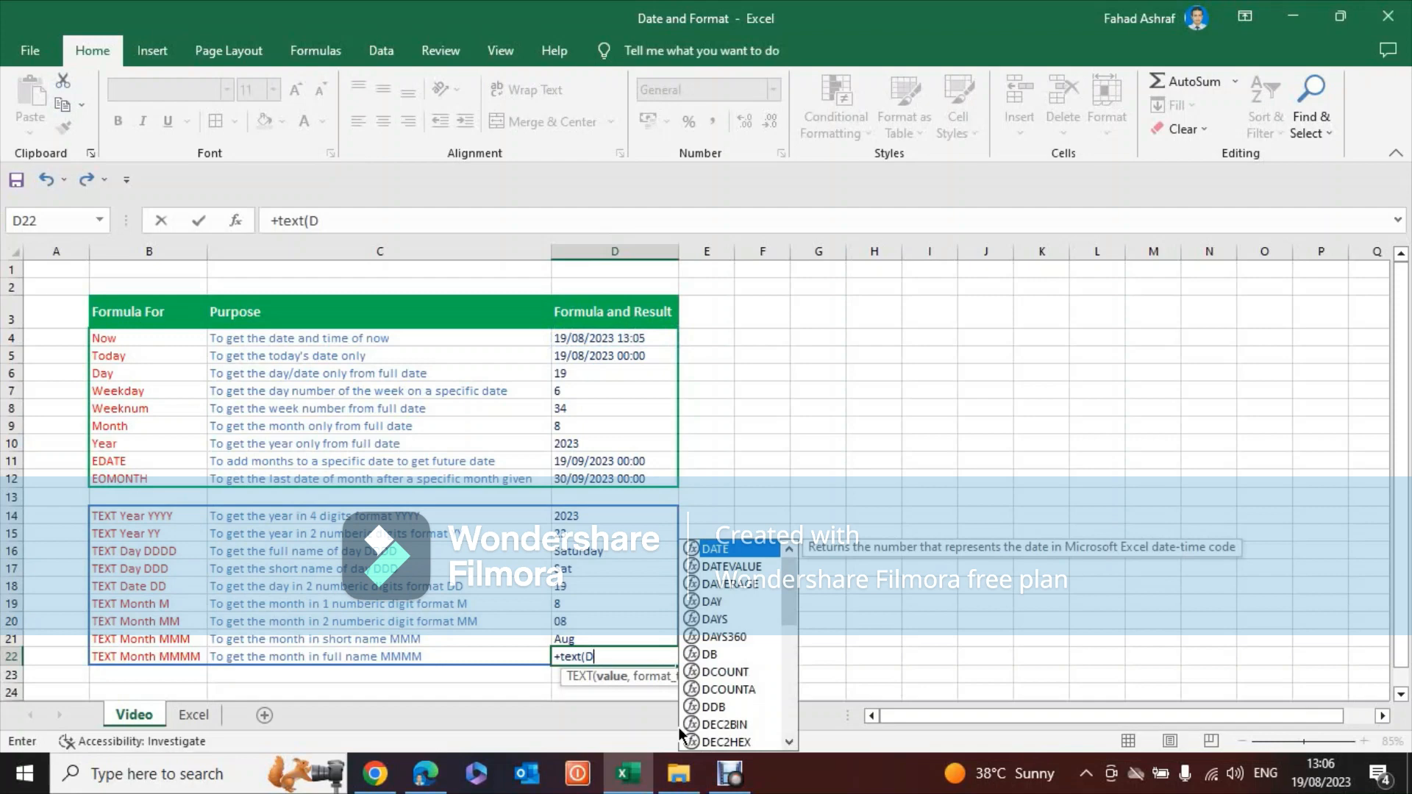
{"action": "key", "text": "BackSpace"}
{"action": "key", "text": "BackSpace"}
{"action": "key", "text": "BackSpace"}
{"action": "key", "text": "BackSpace"}
{"action": "key", "text": "BackSpace"}
{"action": "key", "text": "BackSpace"}
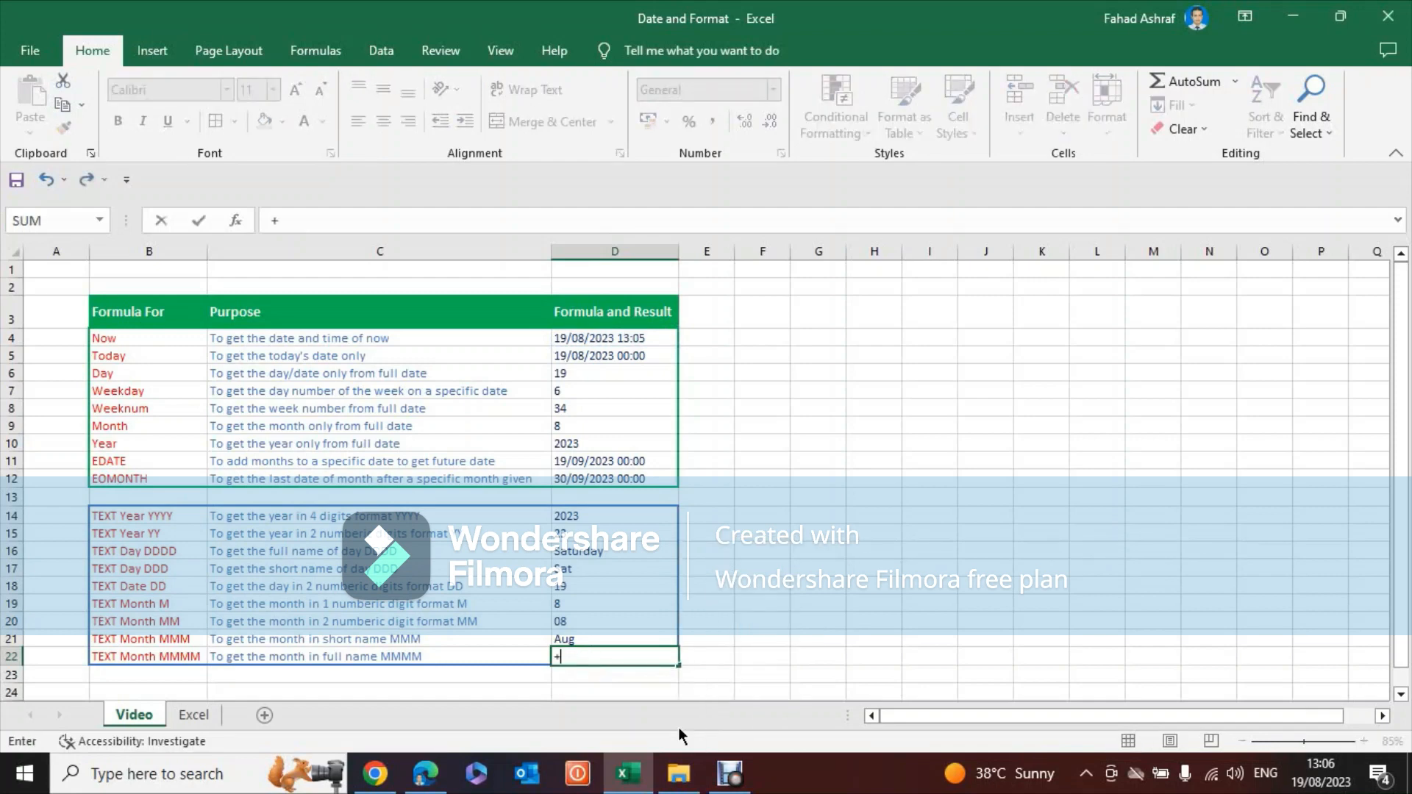
- Complete the formula in D22 as =+TEXT(D4,"MMMM") to get the full name of the month
{"action": "type", "text": "text("}
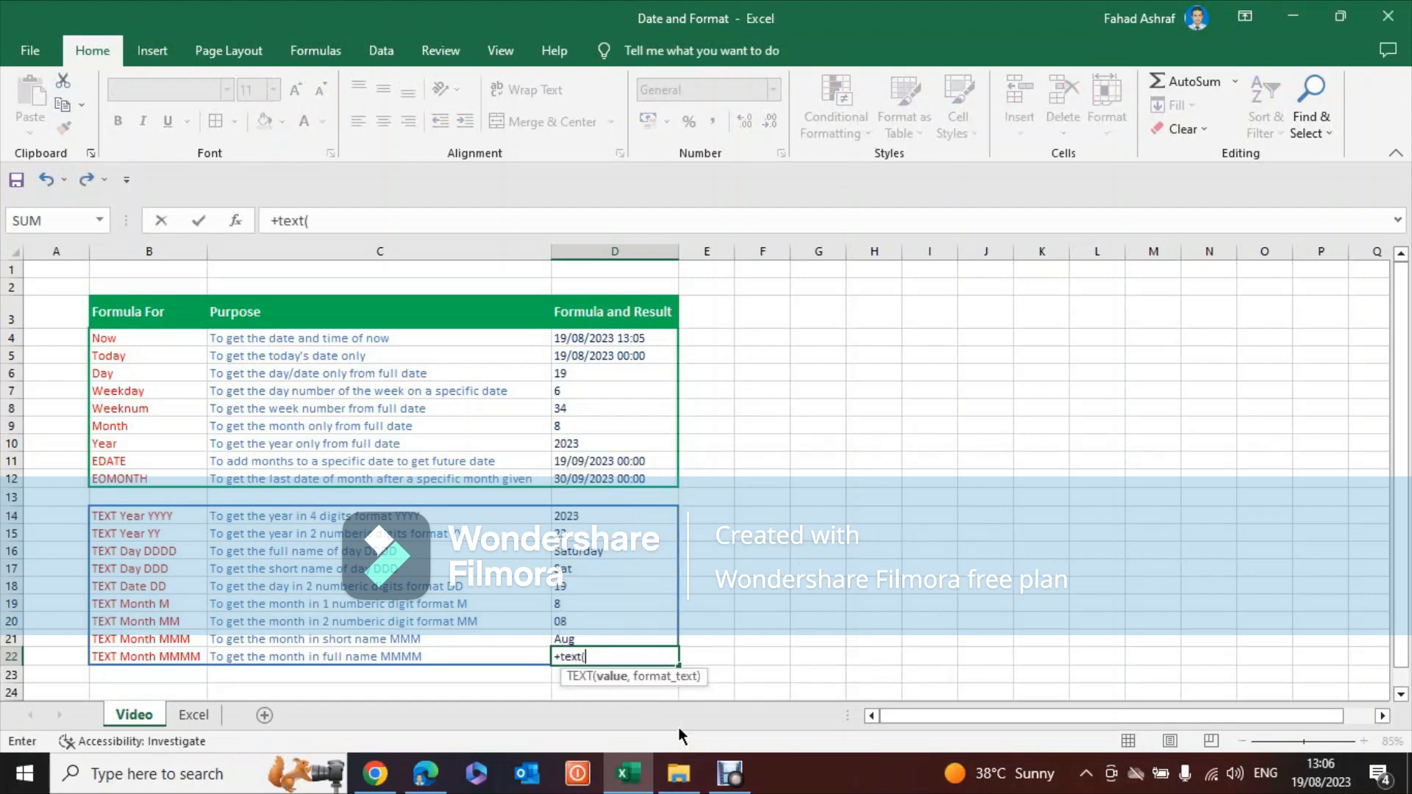
{"action": "key", "text": "Up"}
{"action": "key", "text": "Up"}
{"action": "key", "text": "Up"}
{"action": "key", "text": "Up"}
{"action": "key", "text": "Up"}
{"action": "key", "text": "Up"}
{"action": "key", "text": "Up"}
{"action": "key", "text": "Up"}
{"action": "key", "text": "Up"}
{"action": "key", "text": "Up"}
{"action": "key", "text": "Up"}
{"action": "key", "text": "Up"}
{"action": "key", "text": "Up"}
{"action": "key", "text": "Up"}
{"action": "key", "text": "Up"}
{"action": "key", "text": "Up"}
{"action": "key", "text": "Up"}
{"action": "key", "text": "Up"}
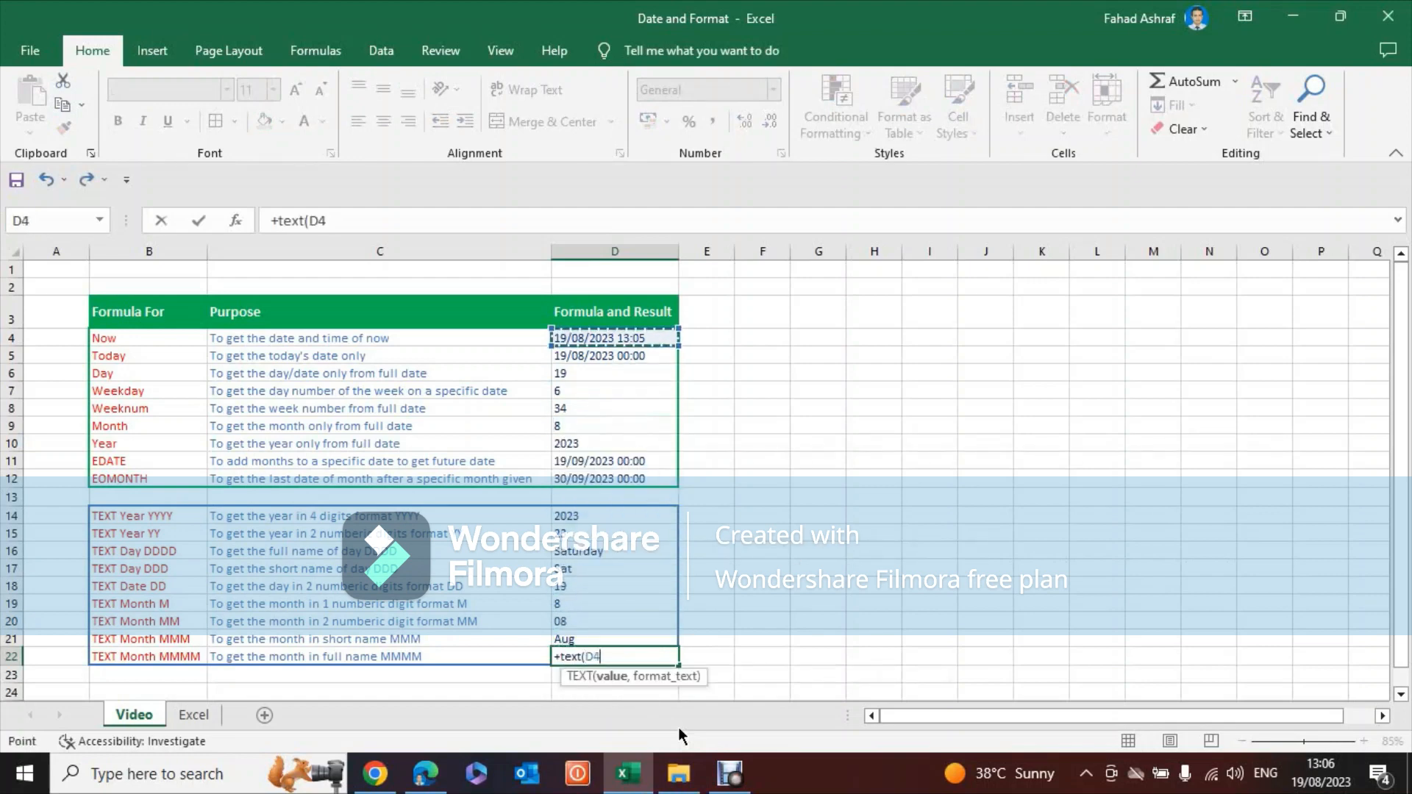
{"action": "type", "text": ",\"\""}
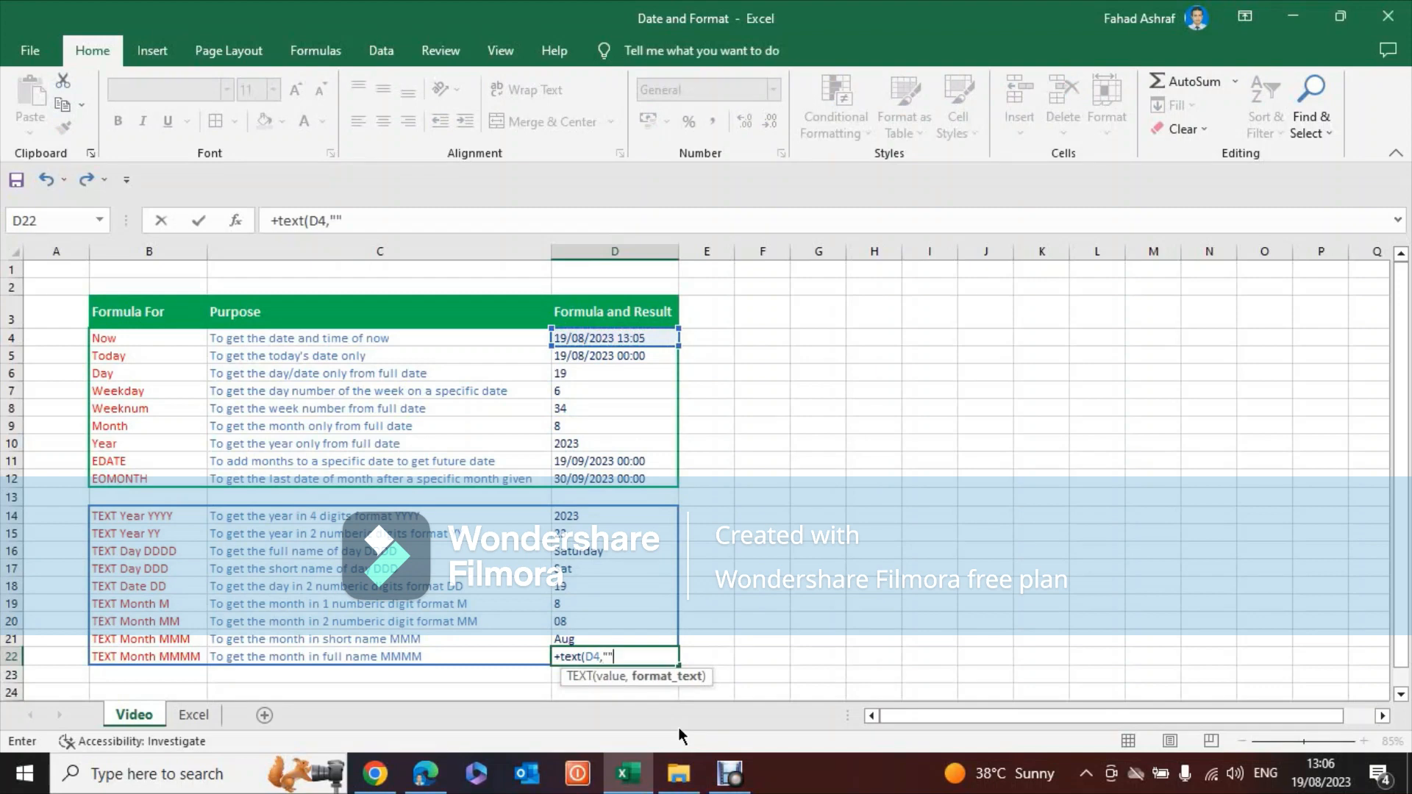
{"action": "key", "text": "BackSpace"}
{"action": "type", "text": "MMMM\")"}
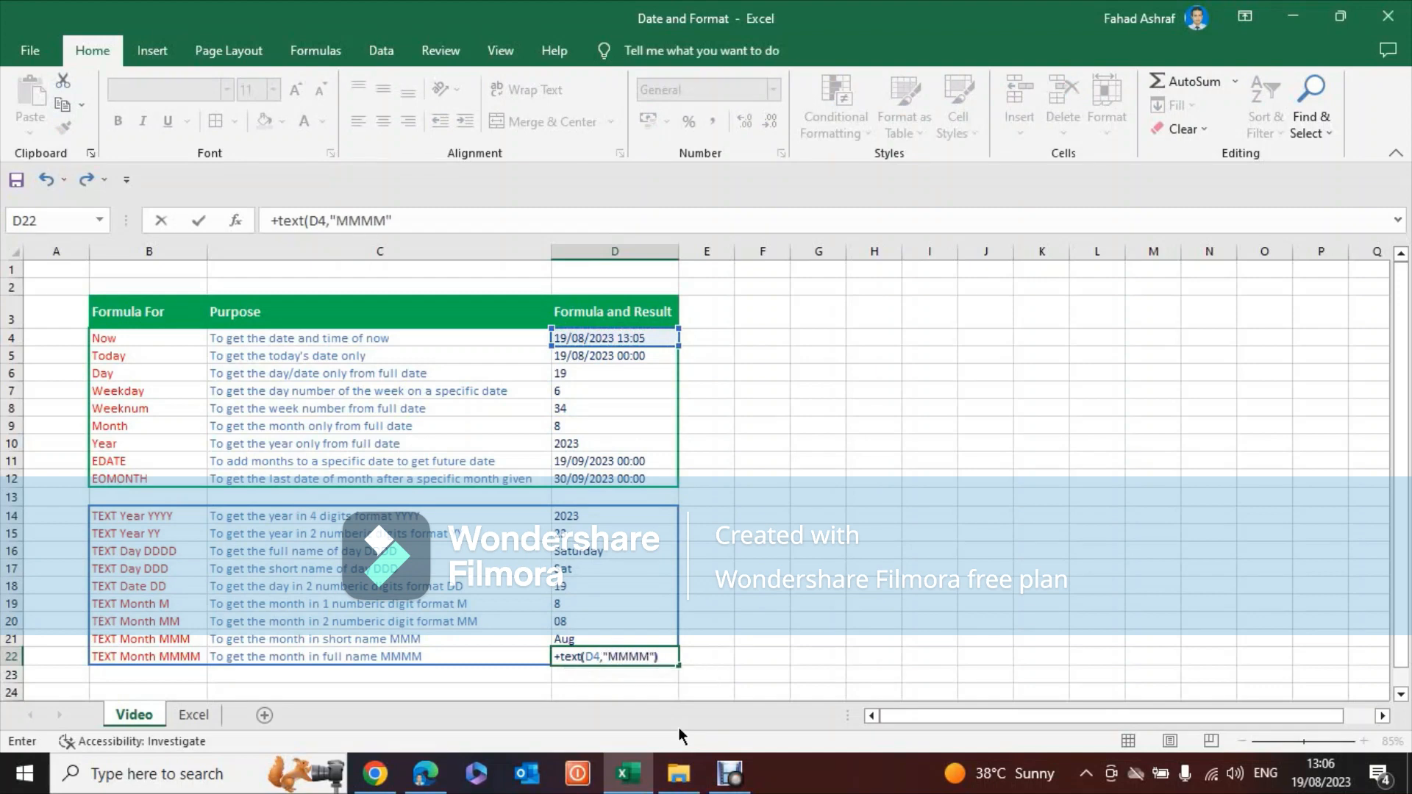
{"action": "key", "text": "Return"}
{"action": "key", "text": "Up"}
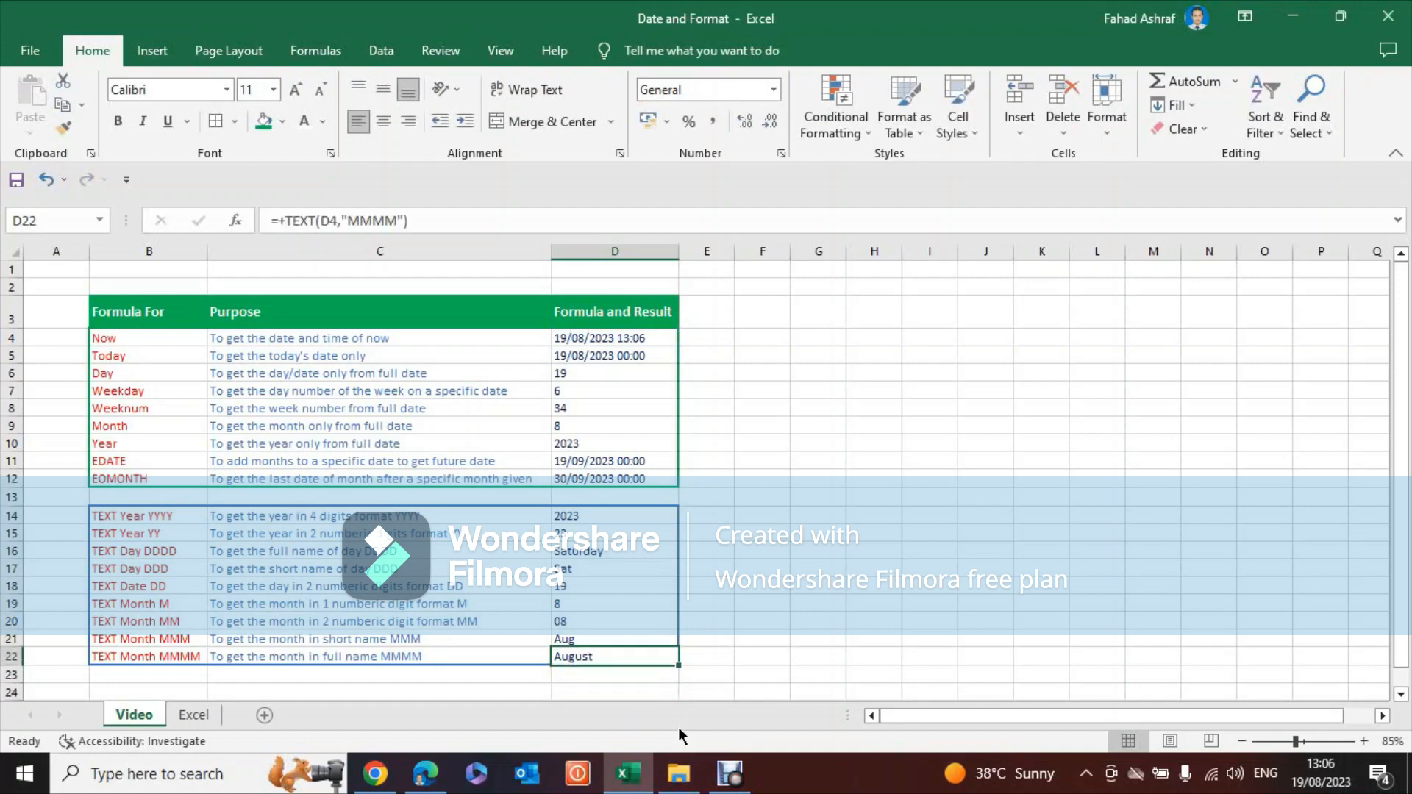
- Review the finished TEXT year, day and month formulas in D14 to D22
{"action": "key", "text": "Up"}
{"action": "key", "text": "Up"}
{"action": "key", "text": "Up"}
{"action": "key", "text": "Up"}
{"action": "key", "text": "Up"}
{"action": "key", "text": "Up"}
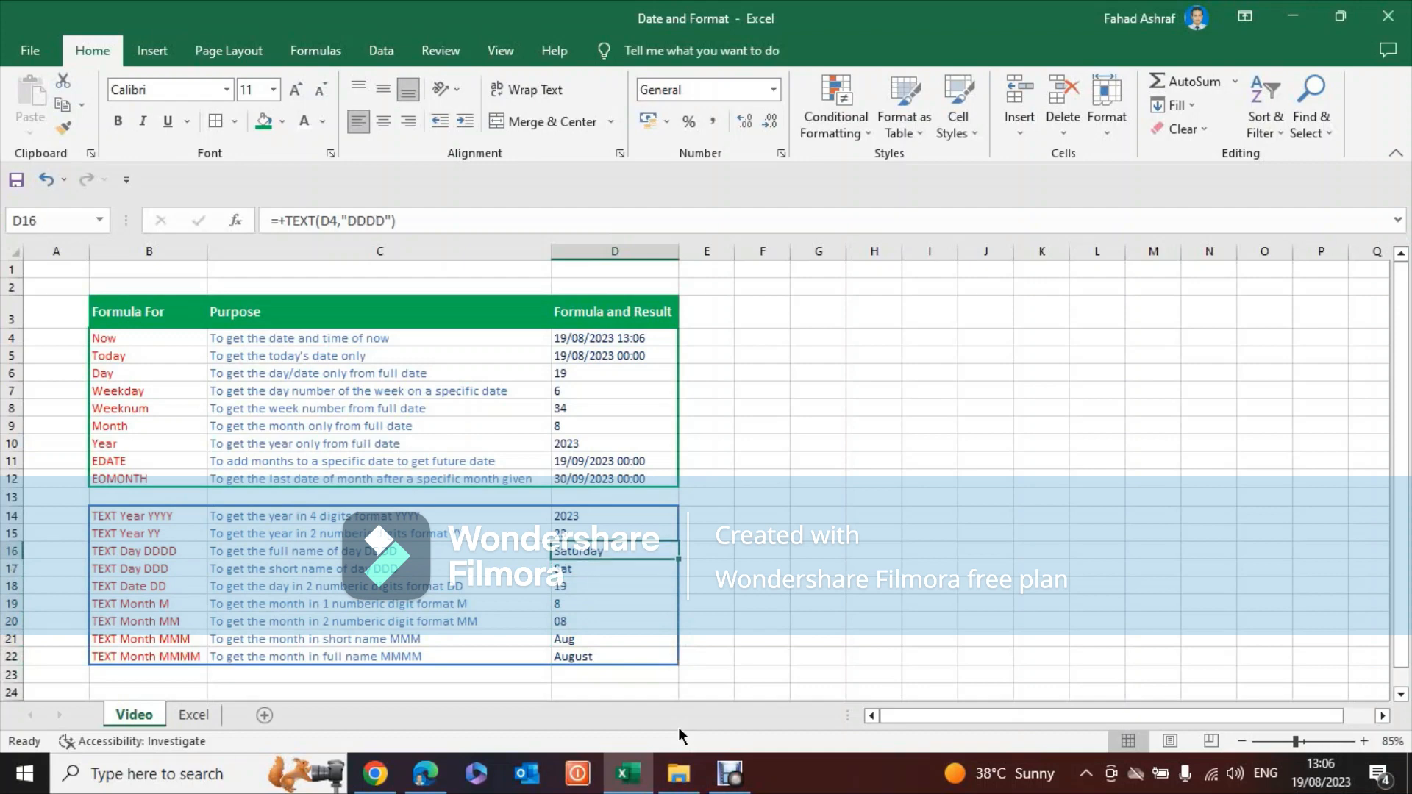
{"action": "key", "text": "Up"}
{"action": "key", "text": "Up"}
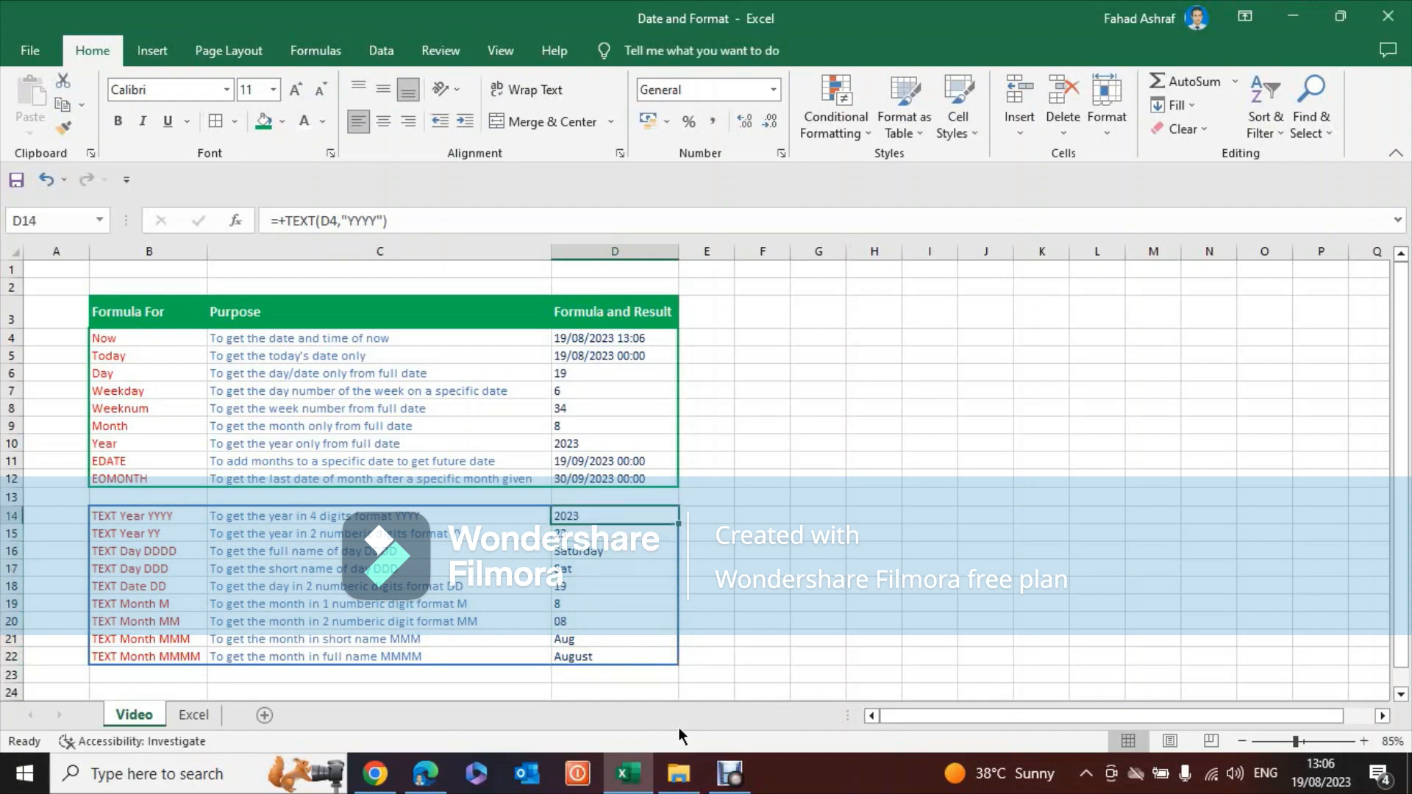
{"action": "key", "text": "Down"}
{"action": "key", "text": "ctrl+Down"}
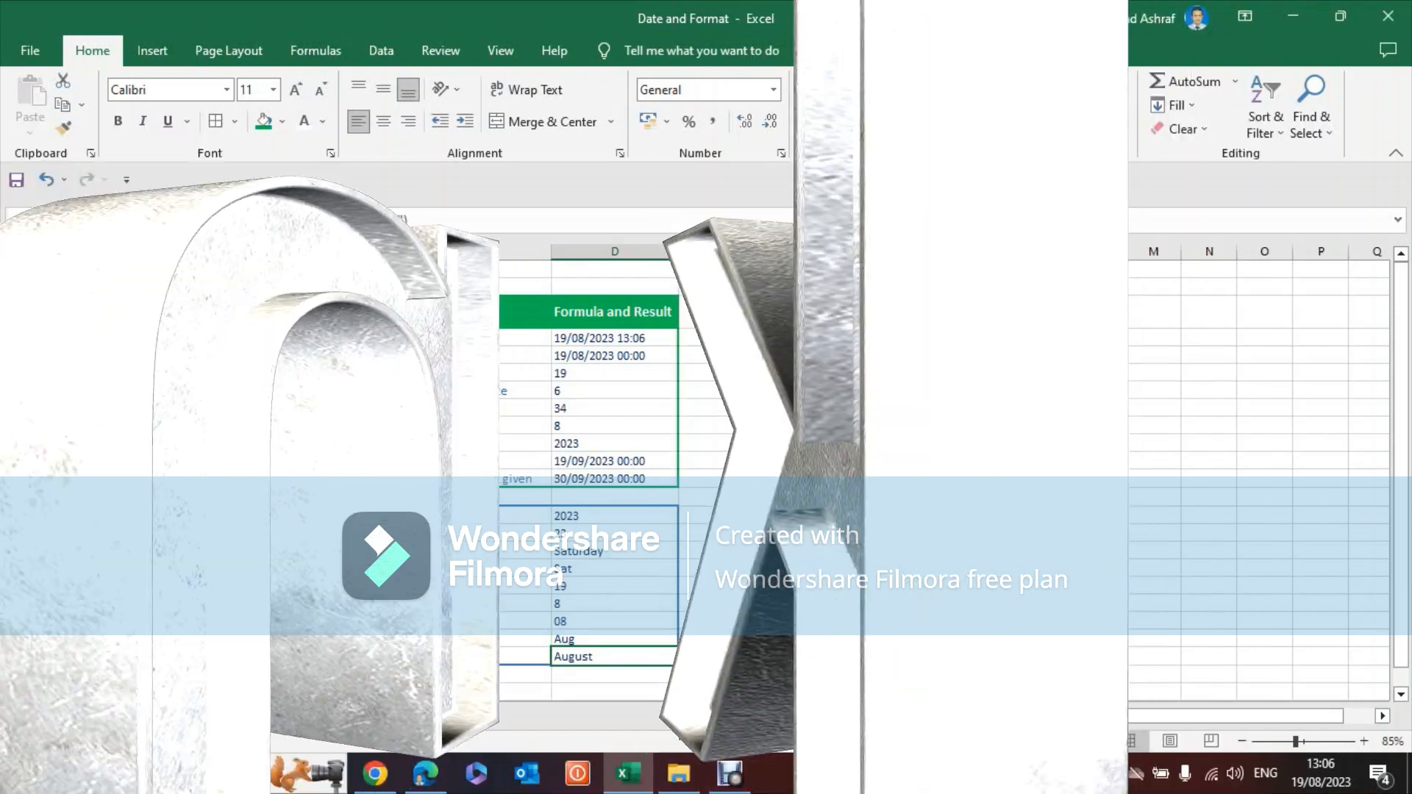